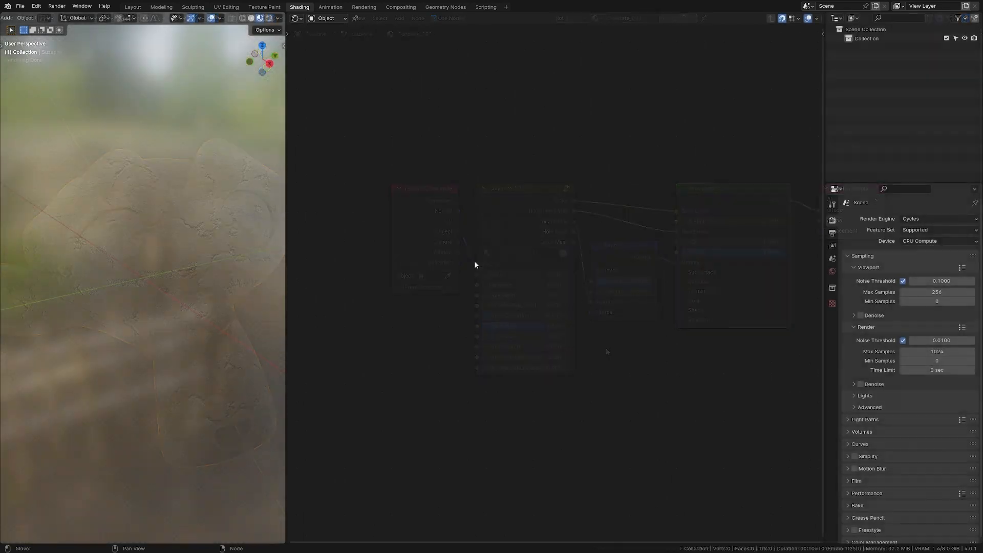
# - Add a UV sphere to the empty scene and shade it smooth
pyautogui.hotkey('shift', 'a')
pyautogui.moveTo(84, 139)
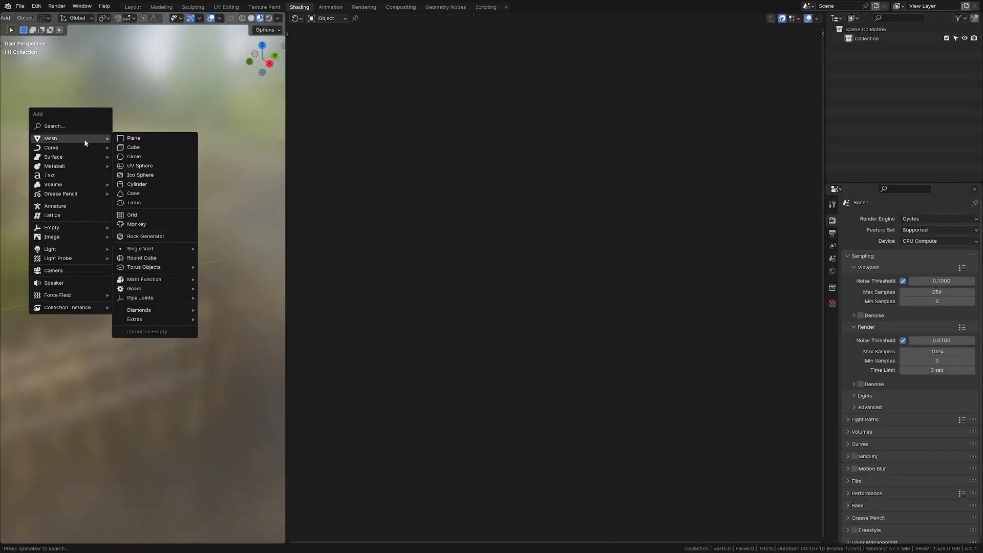
pyautogui.click(154, 166)
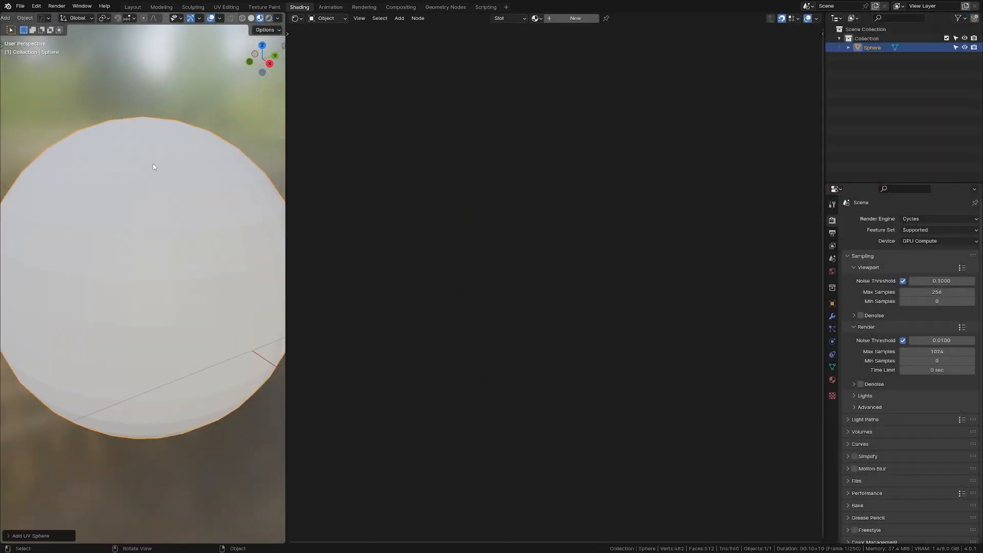
pyautogui.rightClick(170, 205)
pyautogui.click(171, 209)
# - Add a Subdivision Surface modifier to the sphere with the viewport level set to 2
pyautogui.click(831, 316)
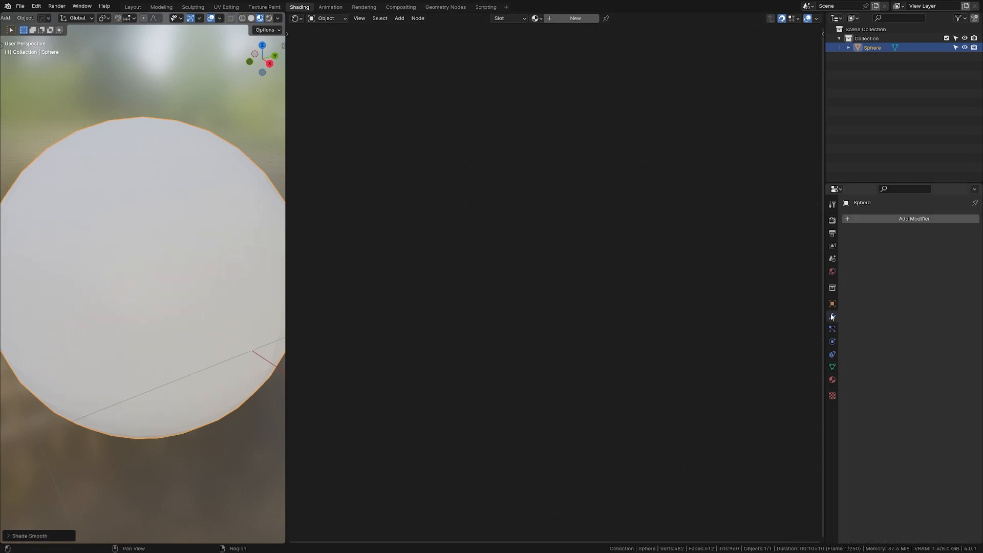
pyautogui.click(909, 219)
pyautogui.moveTo(909, 219)
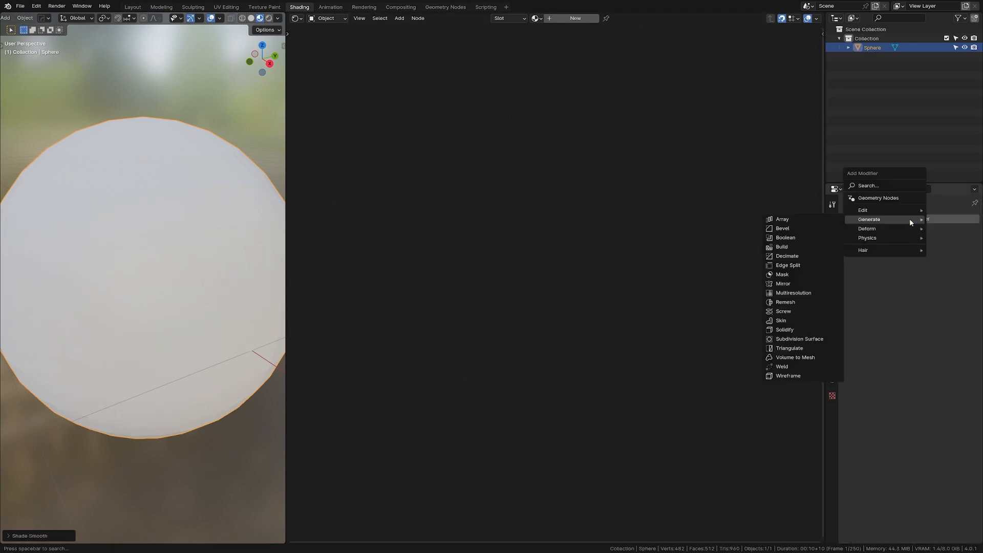
pyautogui.click(801, 336)
pyautogui.click(923, 279)
pyautogui.write('2')
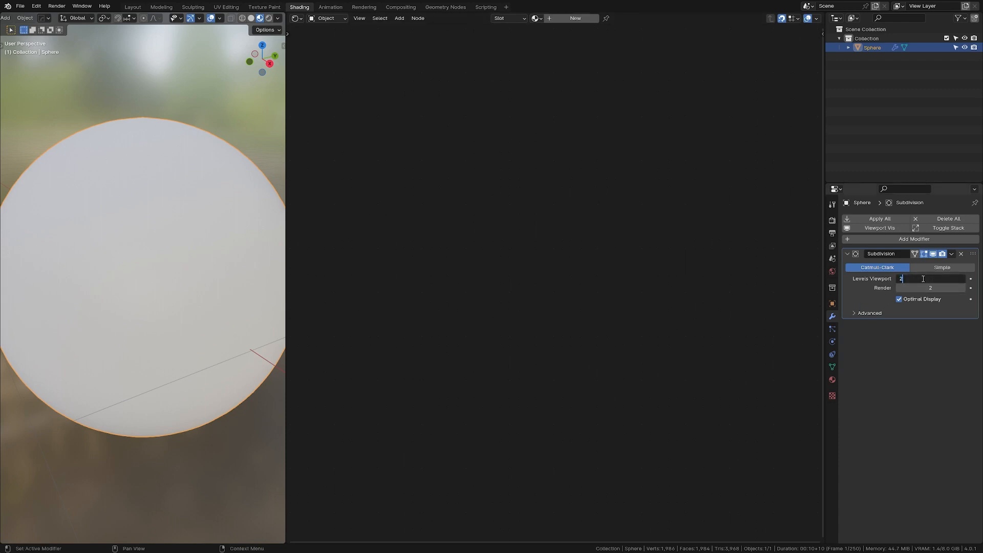
pyautogui.press('Return')
# - Switch the viewport to rendered shading, lit without the scene world and with the world opacity lowered fully
pyautogui.click(269, 19)
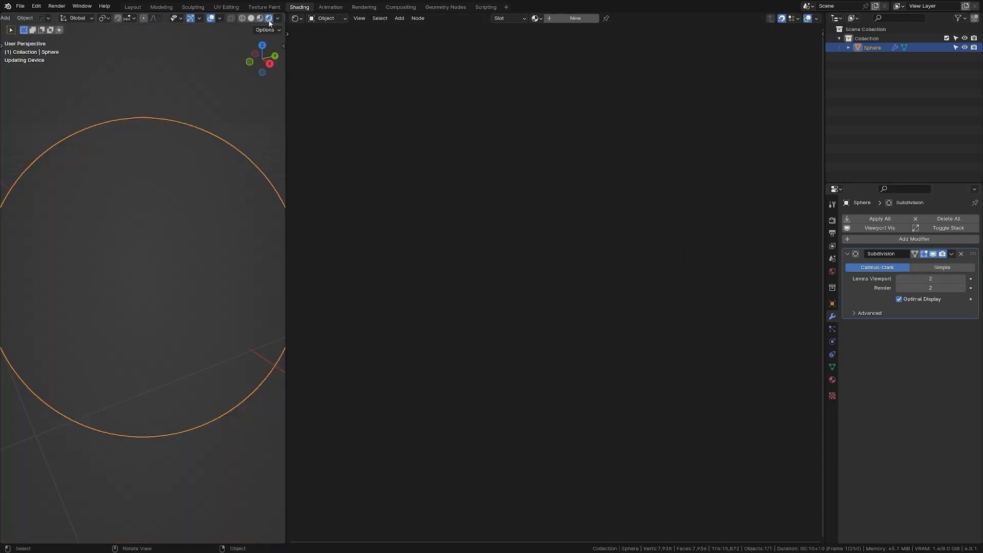
pyautogui.click(279, 19)
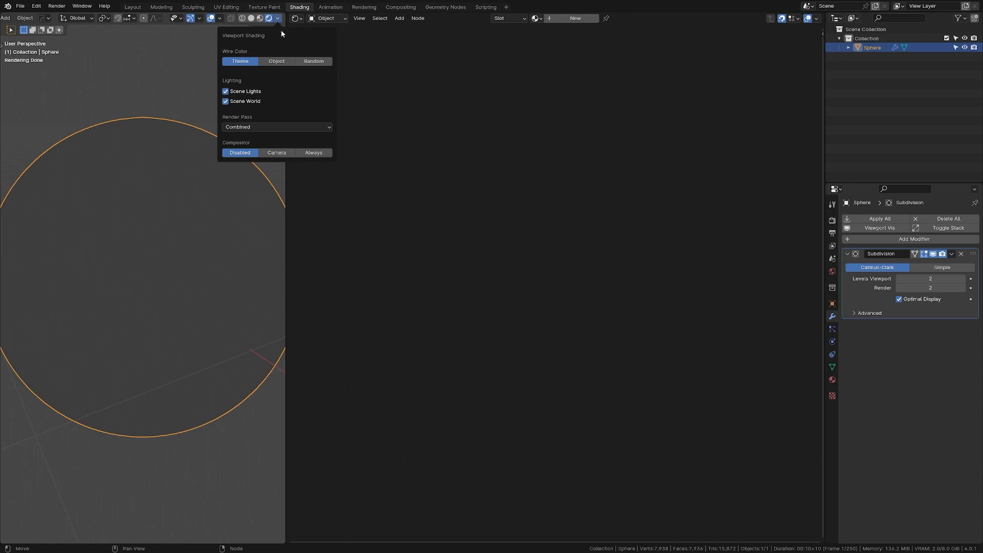
pyautogui.click(250, 102)
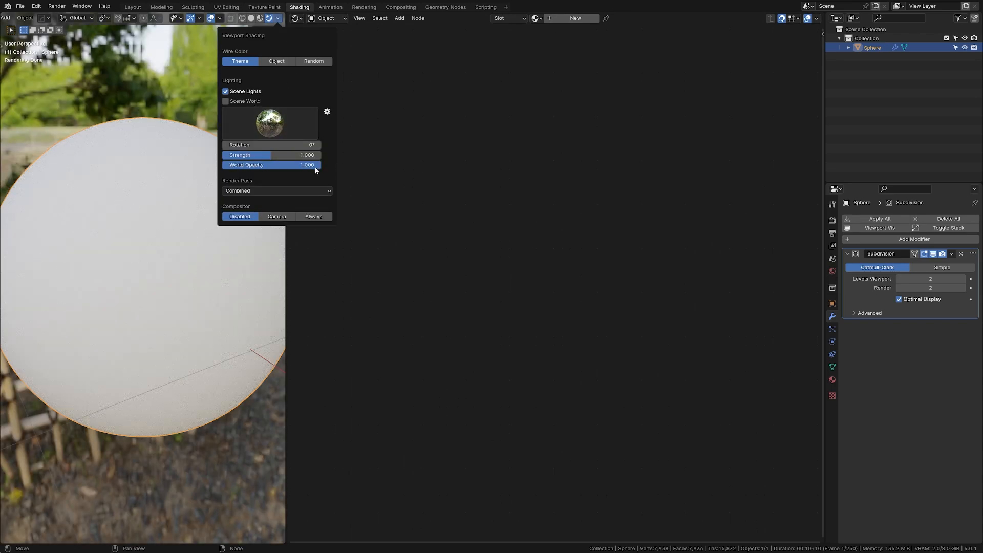
pyautogui.moveTo(316, 169); pyautogui.dragTo(221, 164)
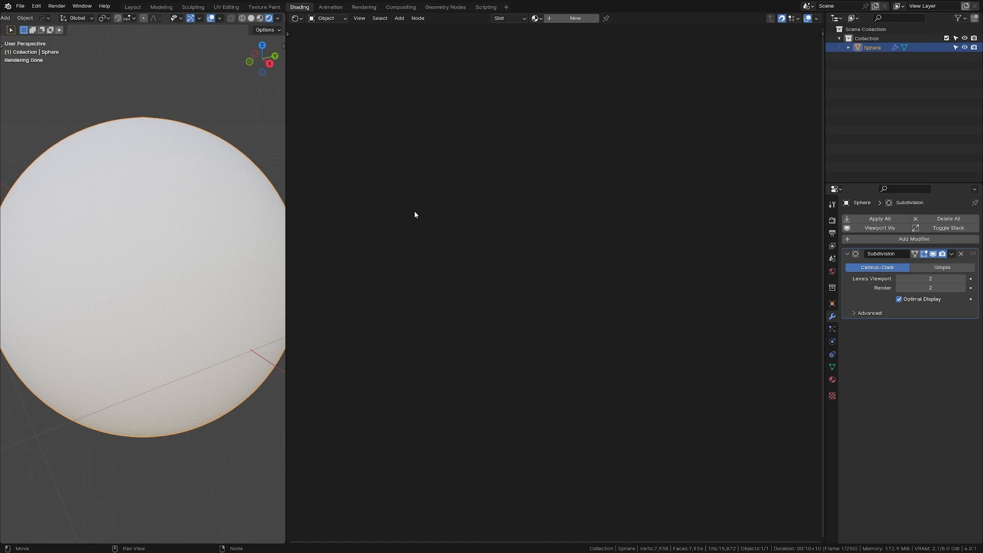
pyautogui.click(220, 19)
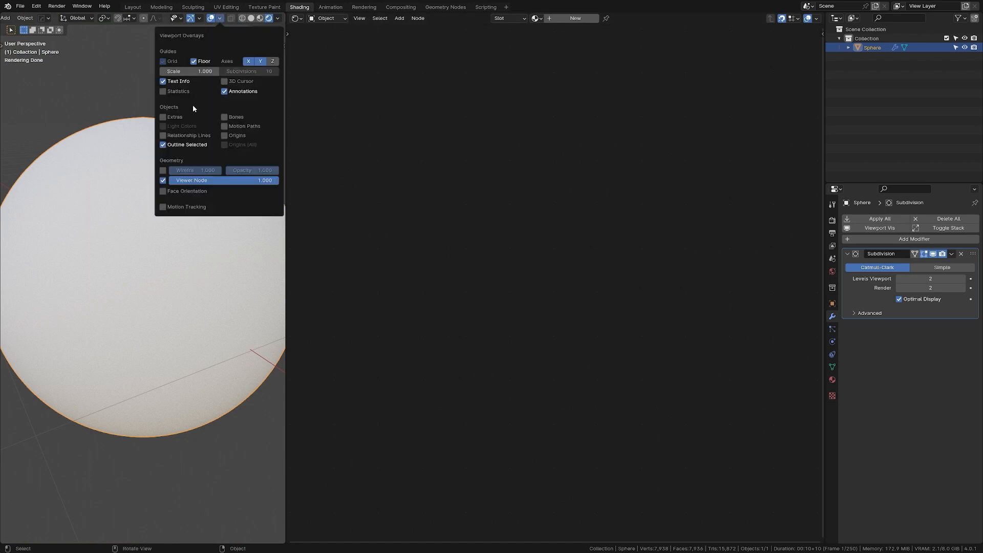
pyautogui.scroll(-2, 167, 231)
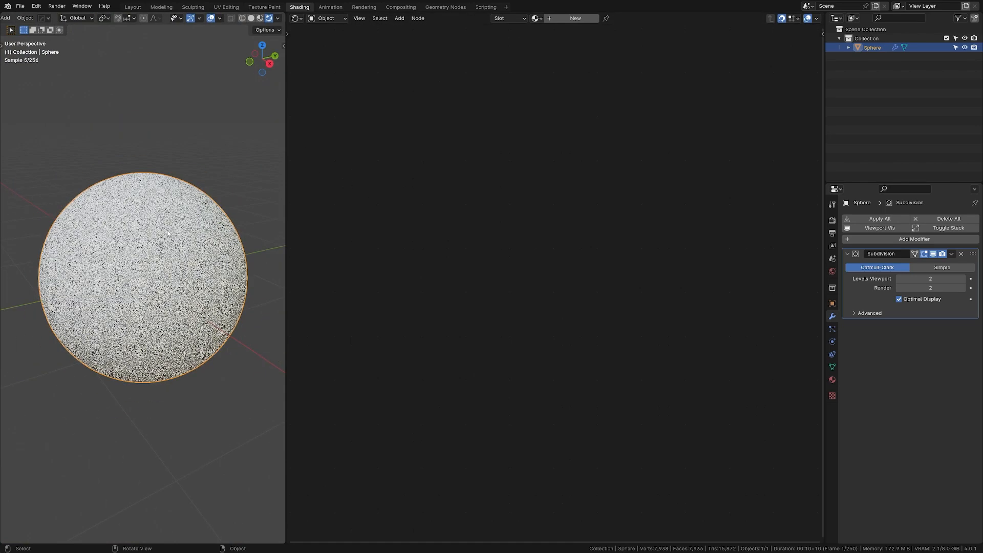
pyautogui.scroll(-1, 167, 232)
# - Add an area light and move it 2 m up along the Z axis above the sphere
pyautogui.hotkey('shift', 'a')
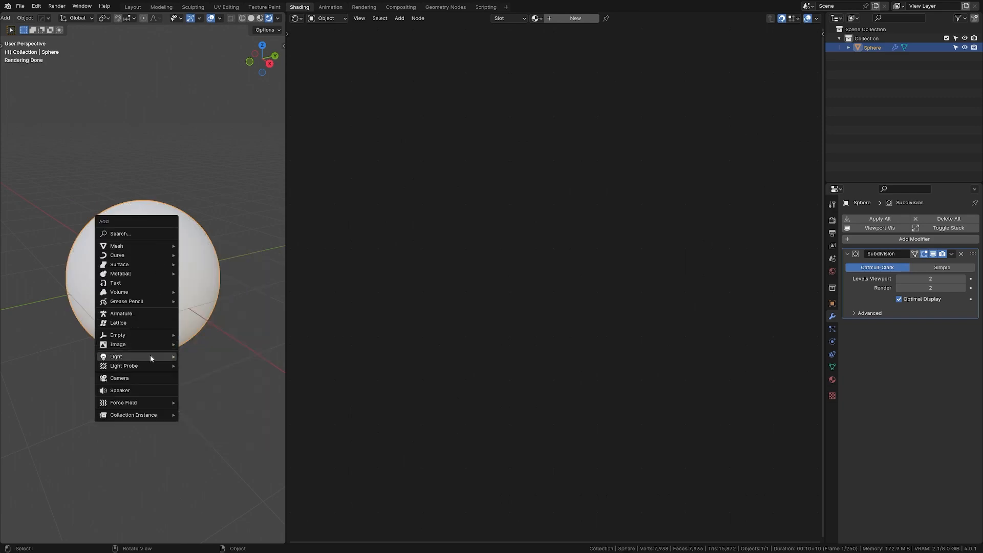
pyautogui.moveTo(150, 357)
pyautogui.click(209, 386)
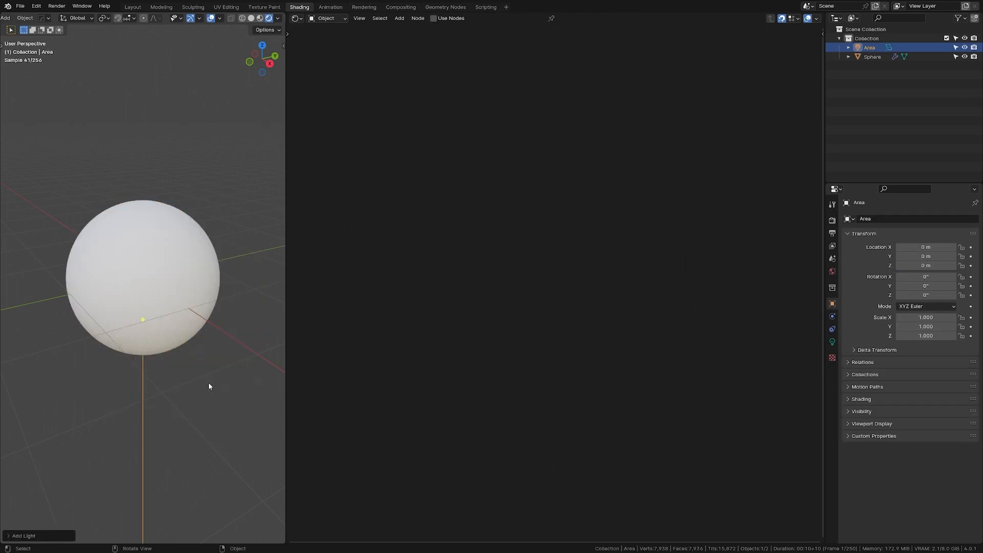
pyautogui.press('g')
pyautogui.press('z')
pyautogui.press('2')
pyautogui.press('Return')
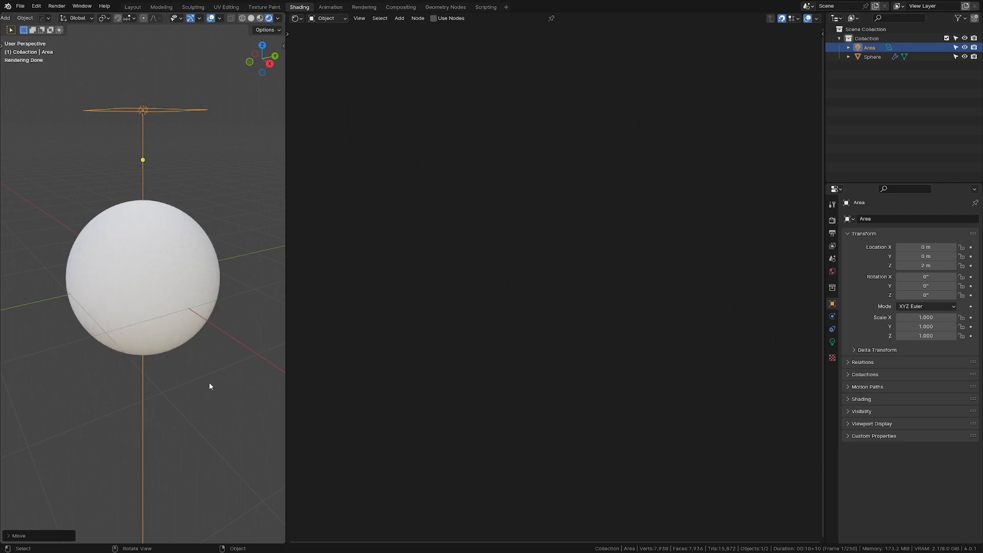
# - Set the area light's power to 100 W
pyautogui.click(832, 342)
pyautogui.click(937, 281)
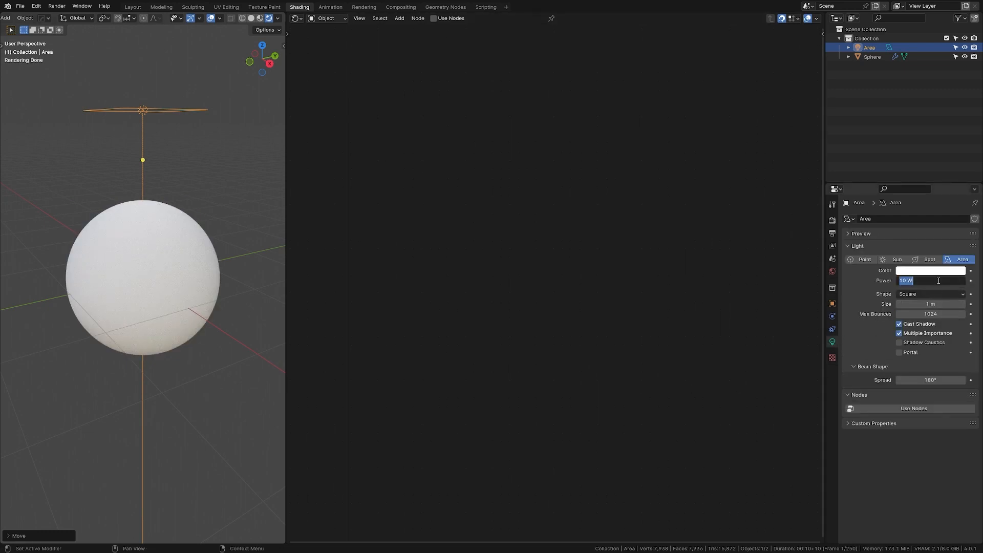
pyautogui.write('2')
pyautogui.press('BackSpace')
pyautogui.write('100')
pyautogui.press('Return')
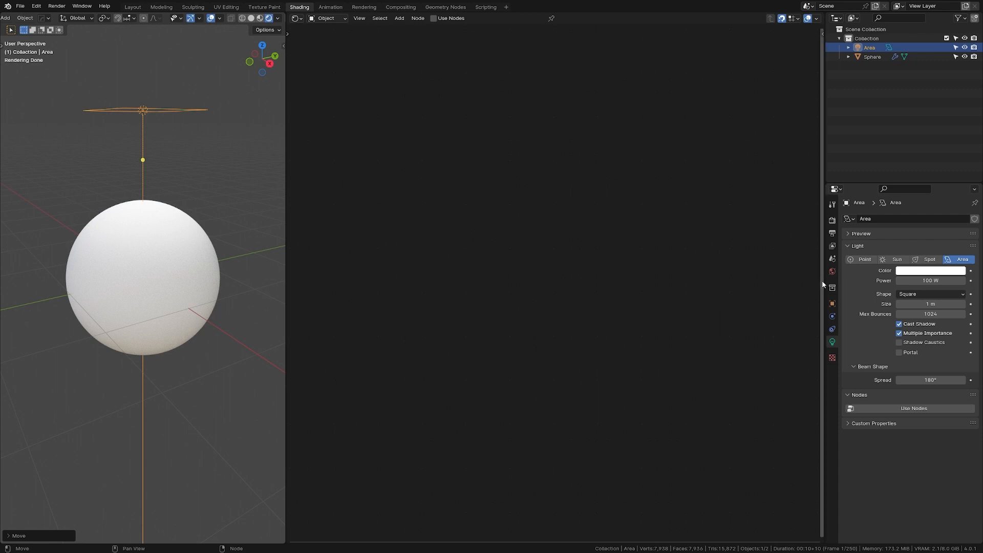
# - Widen the node editor, then create a new material on the sphere and shift its nodes aside to free up space
pyautogui.moveTo(822, 285); pyautogui.dragTo(967, 284)
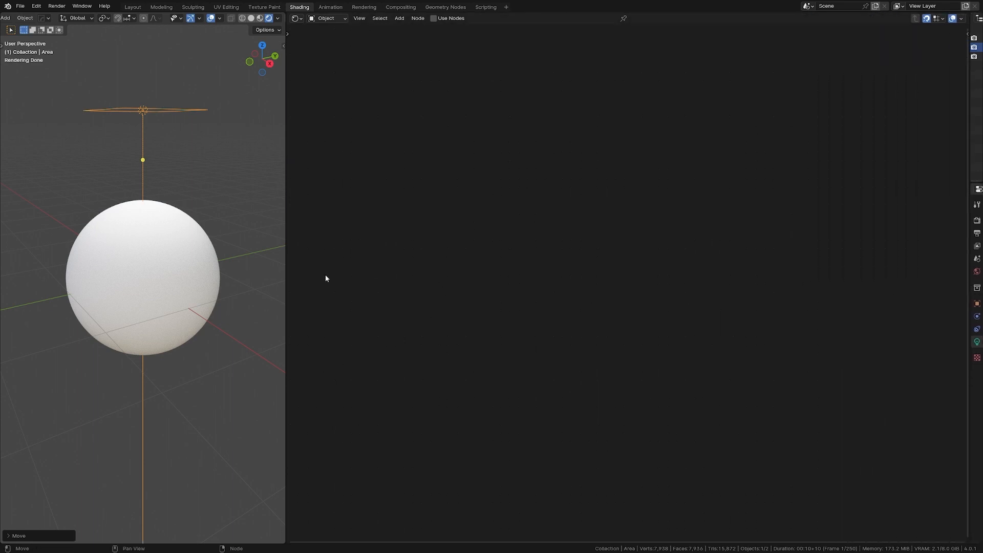
pyautogui.click(205, 277)
pyautogui.click(655, 21)
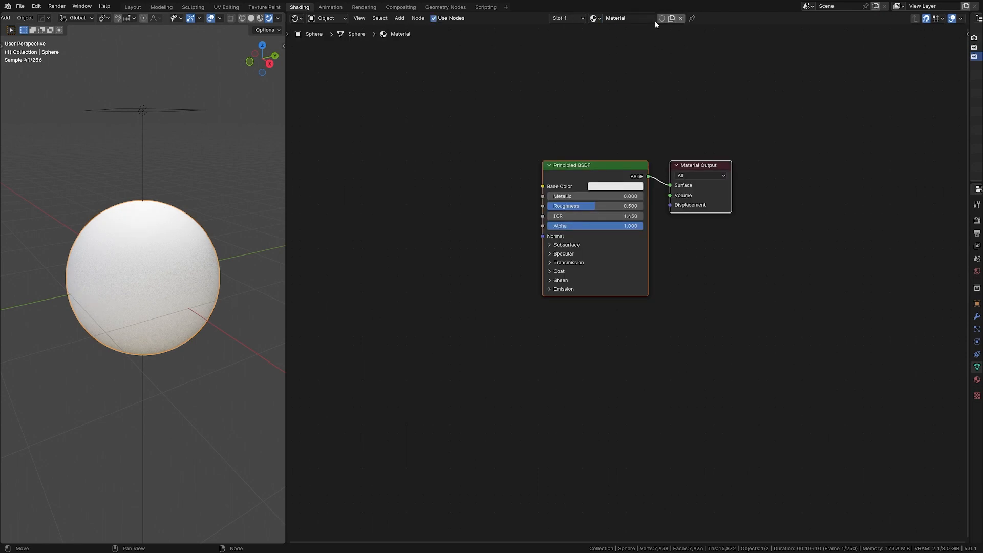
pyautogui.moveTo(627, 170); pyautogui.dragTo(848, 185)
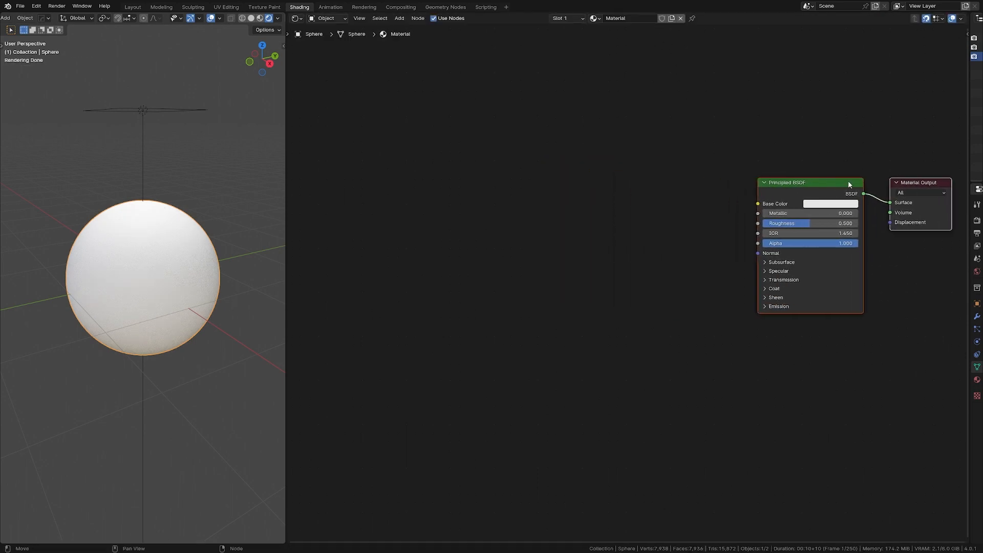
# - Add a Texture Coordinate node and preview its Object output on the sphere through the Material Output's Surface
pyautogui.hotkey('shift', 'a')
pyautogui.write('tex coord')
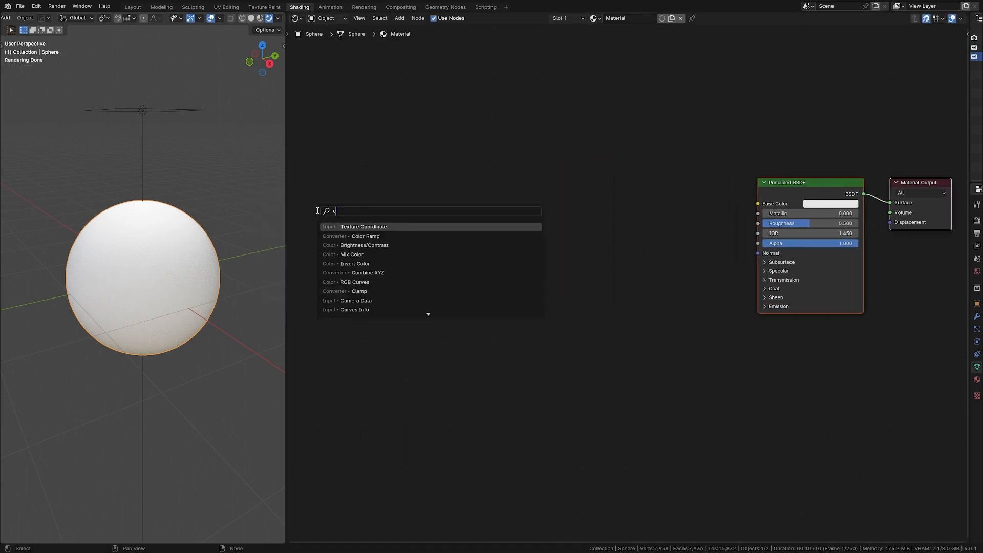
pyautogui.press('Return')
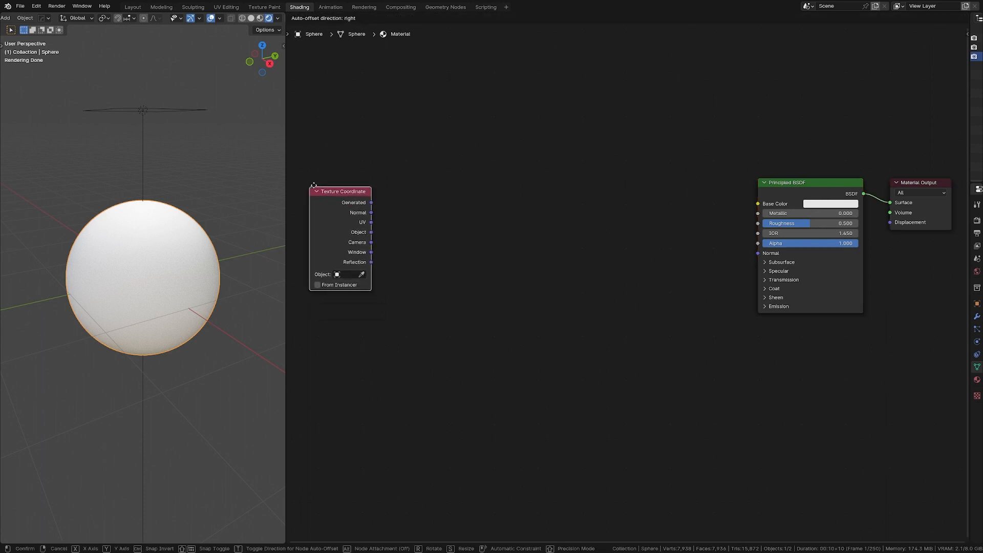
pyautogui.click(309, 175)
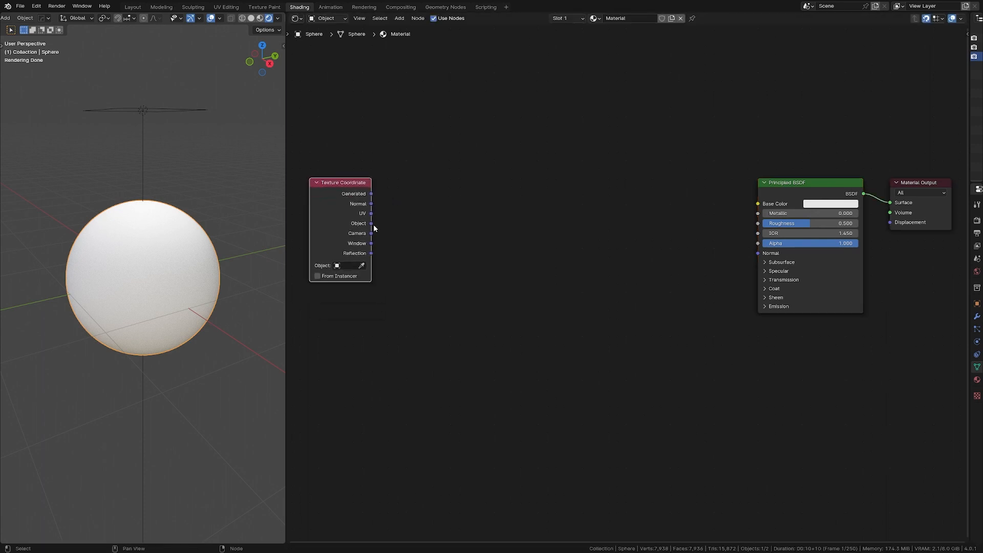
pyautogui.moveTo(373, 224); pyautogui.dragTo(810, 209)
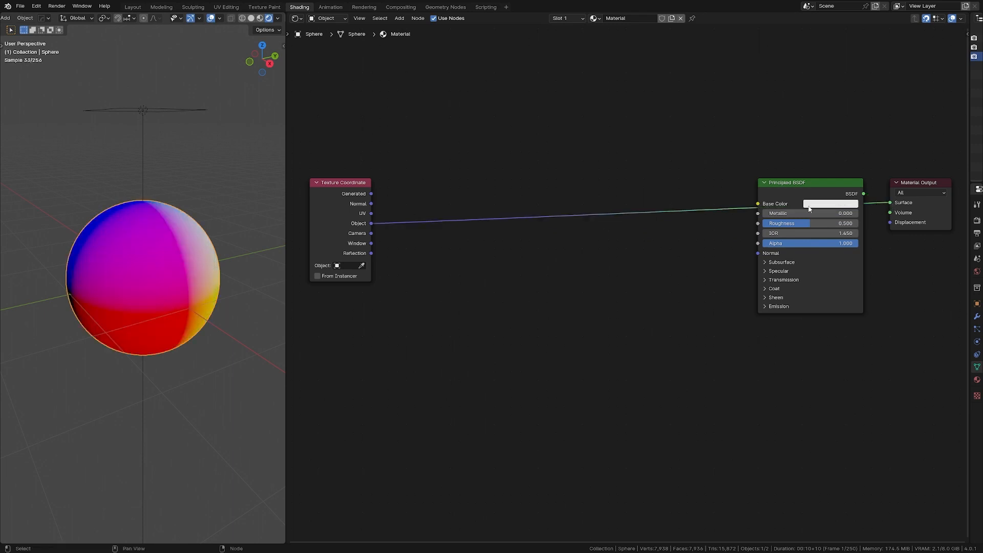
pyautogui.moveTo(104, 272); pyautogui.dragTo(176, 270, button='middle')
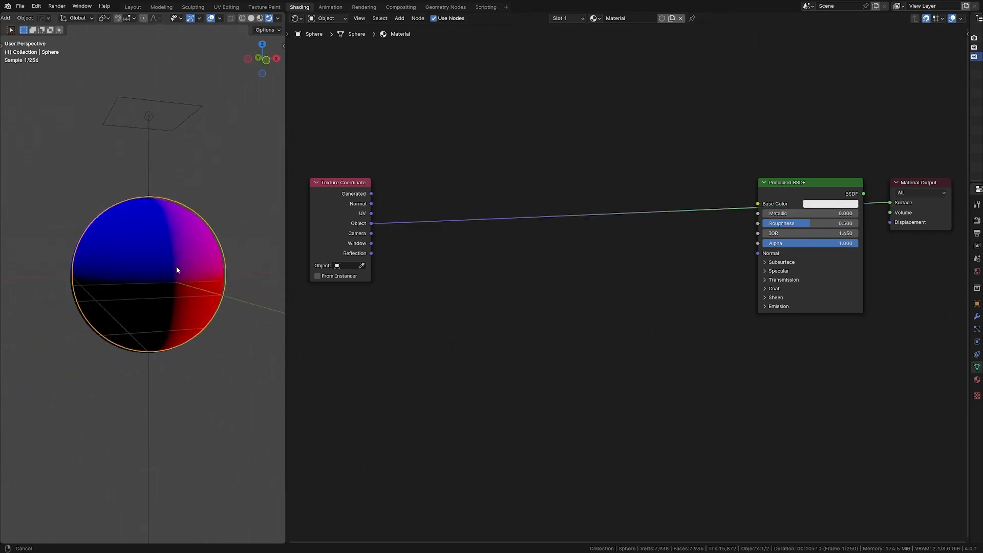
pyautogui.scroll(3, 176, 270)
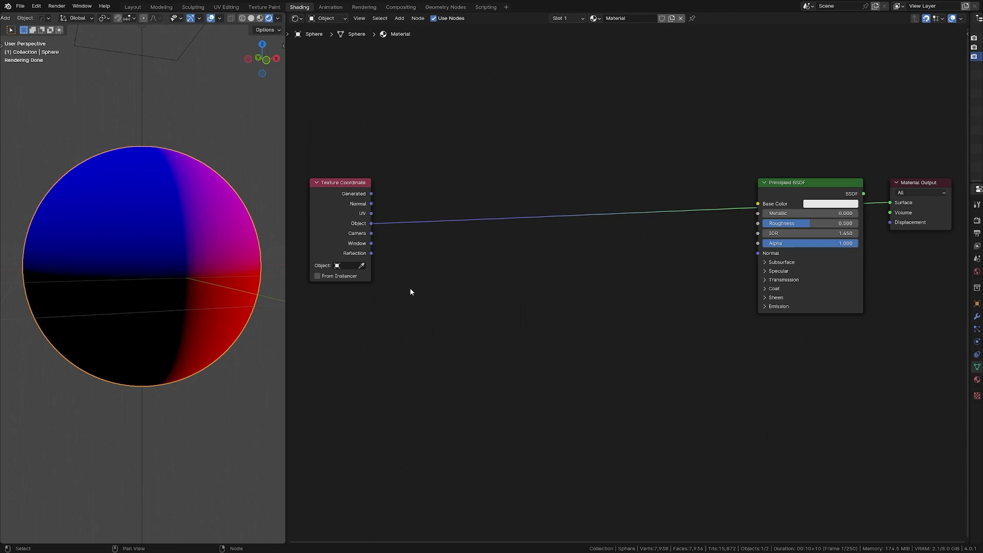
# - Insert a Vector Math node set to Scale on the link from the Texture Coordinate's Object output
pyautogui.hotkey('shift', 'a')
pyautogui.write('vector')
pyautogui.press('Return')
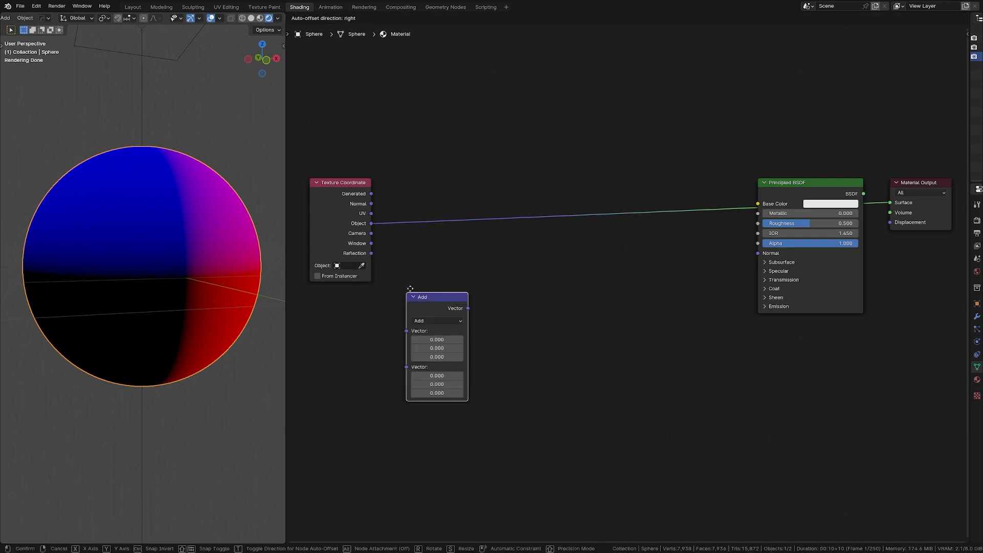
pyautogui.click(410, 200)
pyautogui.click(451, 232)
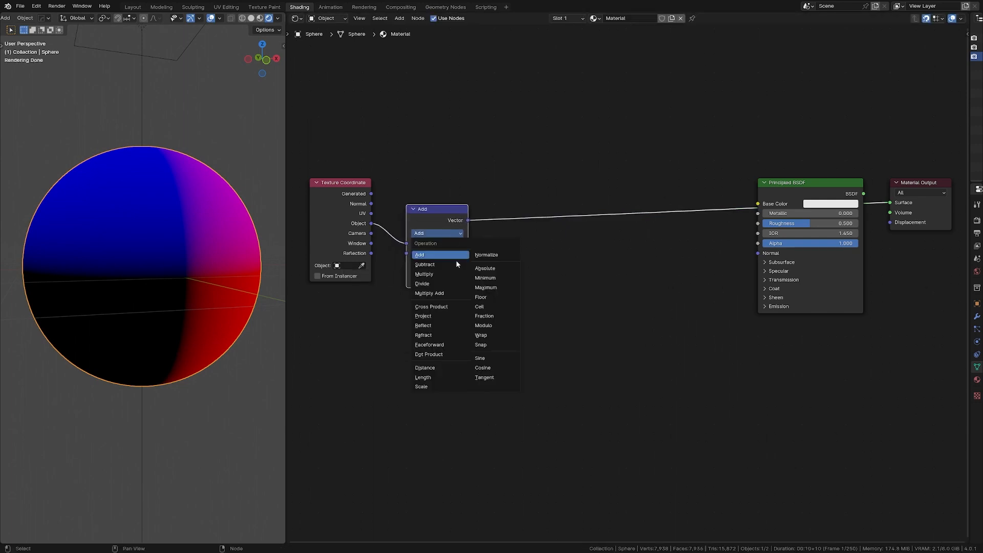
pyautogui.click(432, 386)
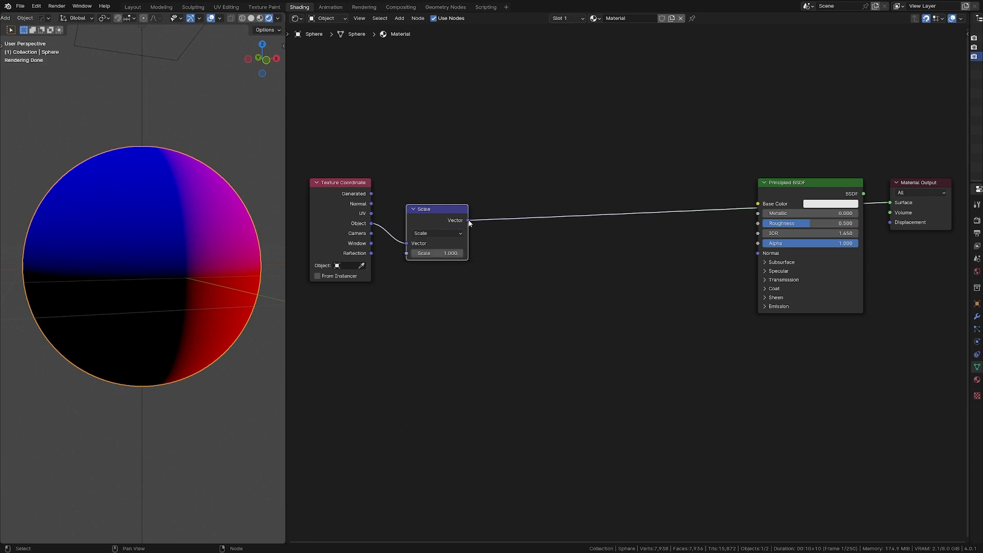
pyautogui.moveTo(467, 220); pyautogui.dragTo(512, 183)
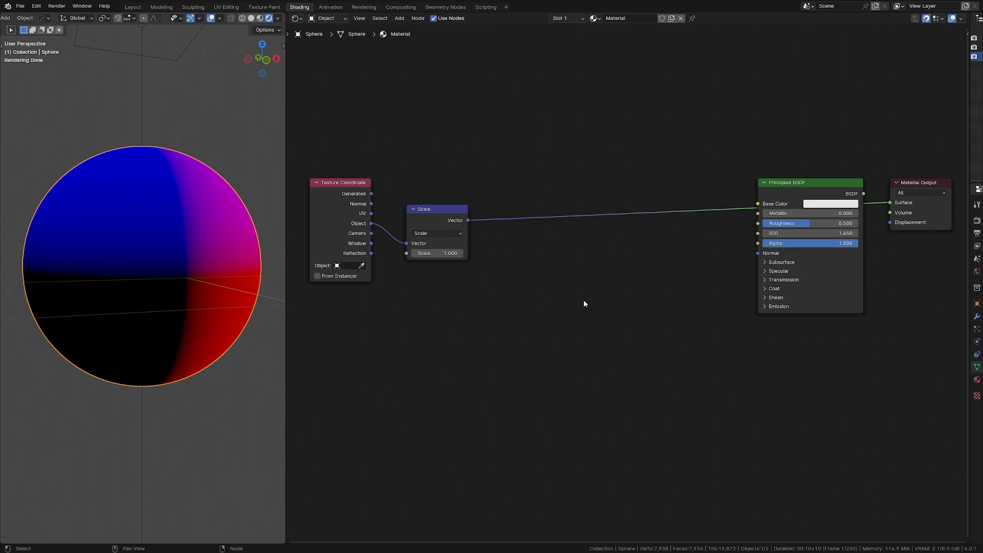
# - Connect a new Bump node to the Principled BSDF's Normal input and align the Scale node beside the Texture Coordinate node
pyautogui.hotkey('shift', 'a')
pyautogui.write('bump')
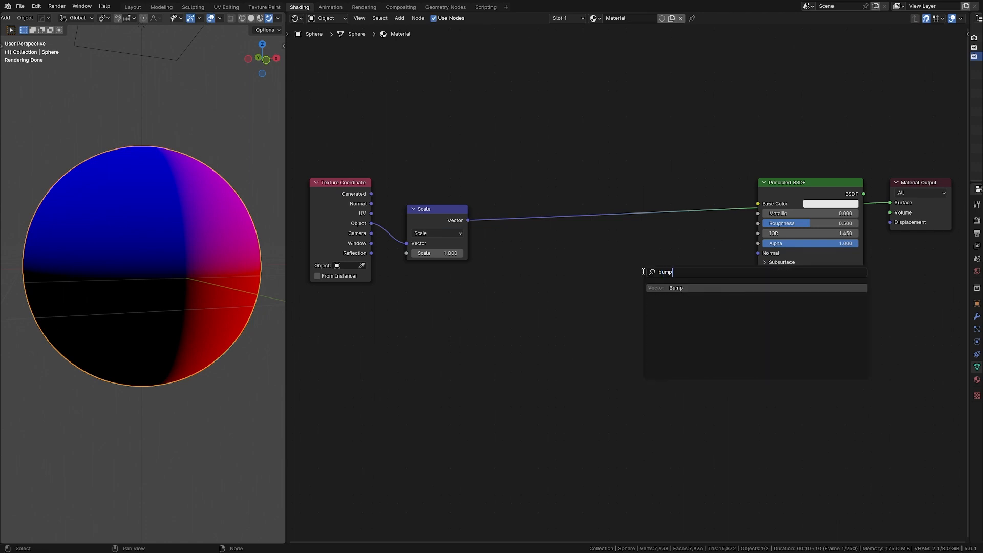
pyautogui.press('Return')
pyautogui.click(677, 237)
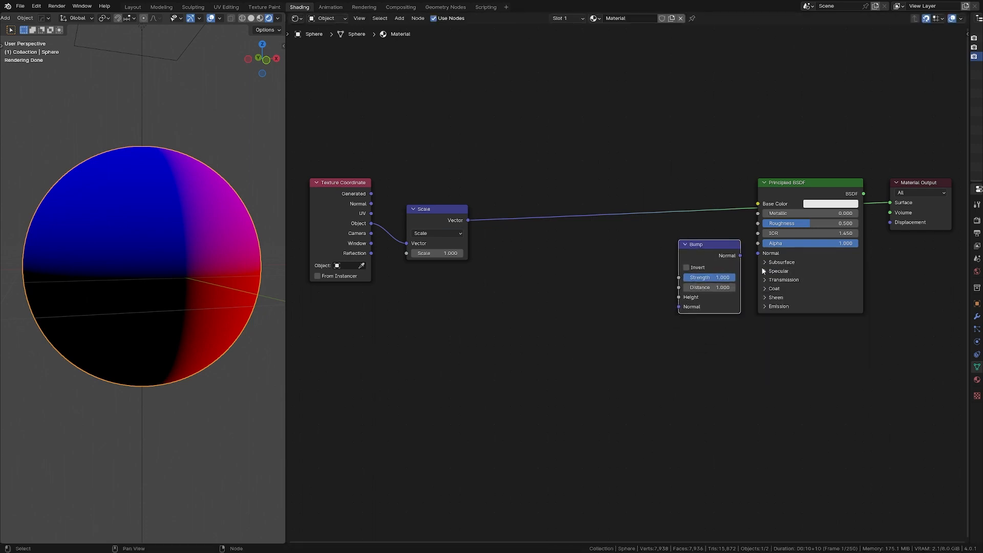
pyautogui.moveTo(740, 255); pyautogui.dragTo(757, 253)
pyautogui.moveTo(456, 234); pyautogui.dragTo(438, 208)
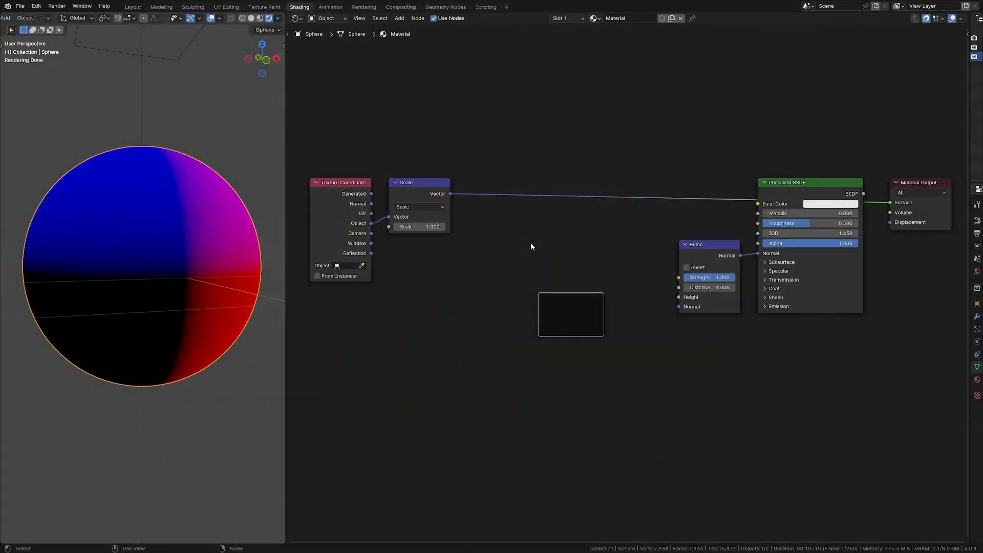
# - Label the empty frame "Holes" and place it above the link between the Scale and Principled BSDF nodes
pyautogui.press('n')
pyautogui.click(934, 70)
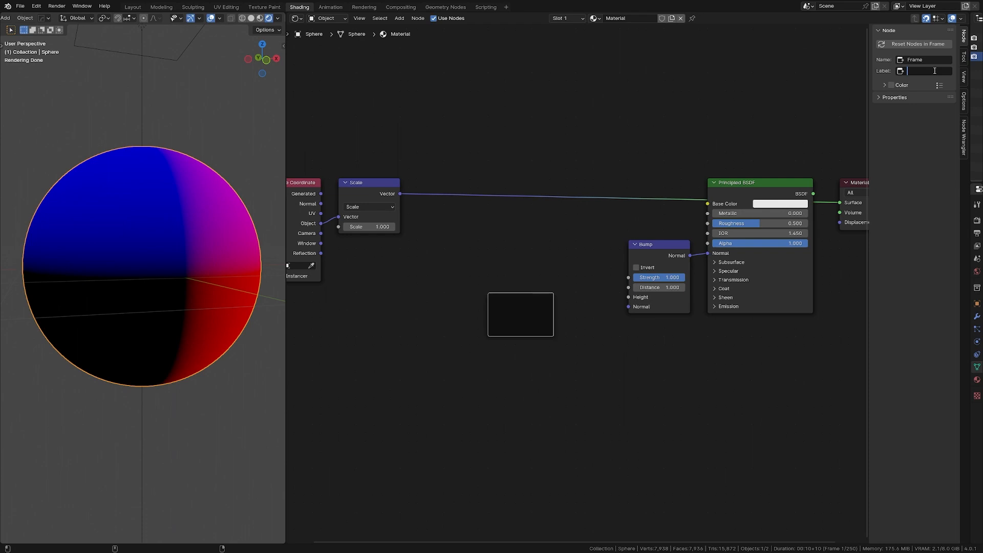
pyautogui.write('Holes')
pyautogui.press('Return')
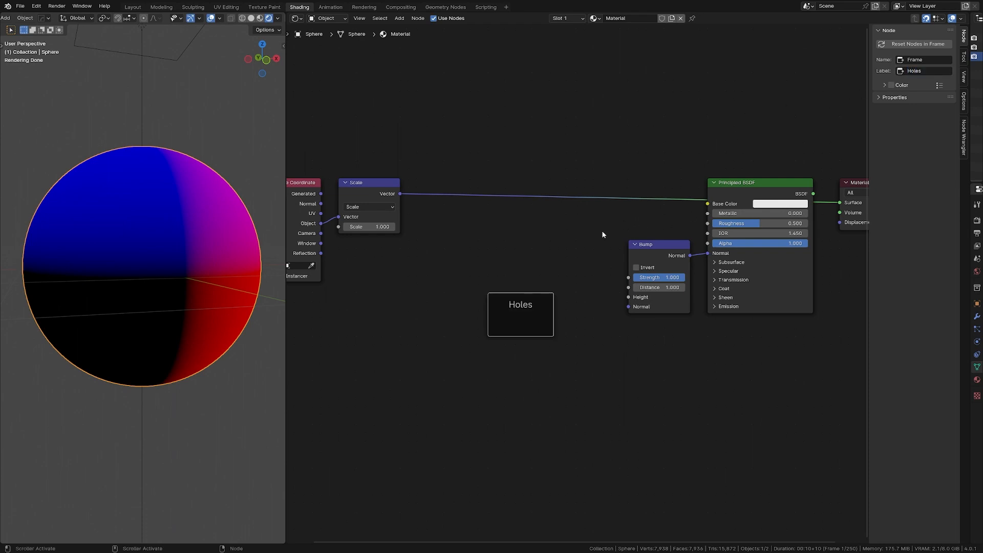
pyautogui.press('n')
pyautogui.moveTo(572, 294); pyautogui.dragTo(519, 136)
# - Insert a Noise Texture node in the Holes frame, on the link coming from the Scale node
pyautogui.hotkey('shift', 'a')
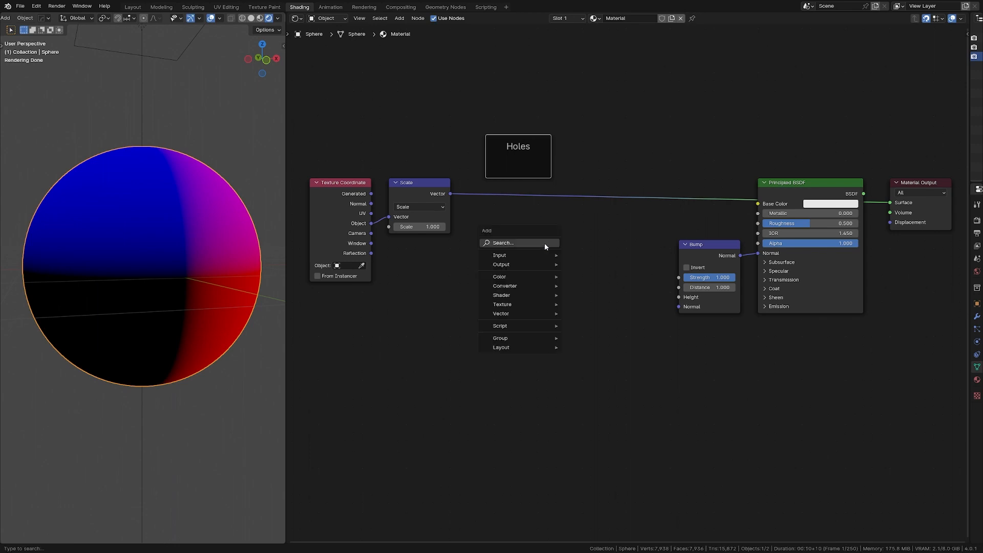
pyautogui.write('noise')
pyautogui.press('Return')
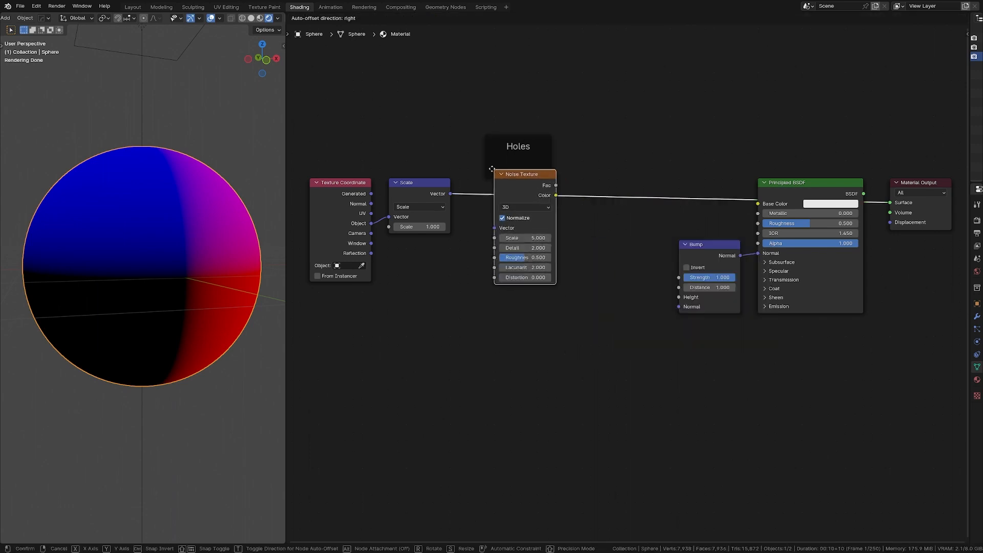
pyautogui.click(491, 168)
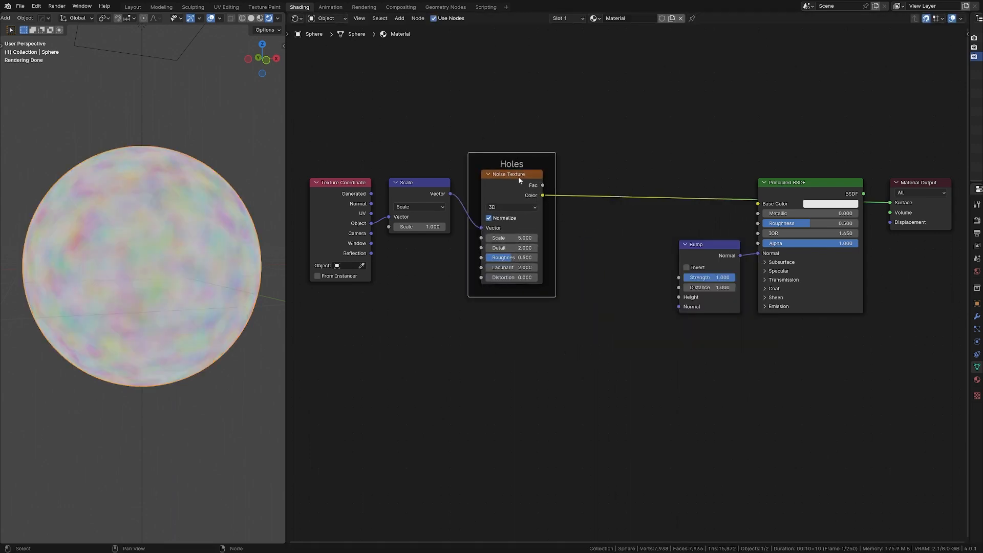
# - Preview the Noise Texture's Fac output on the sphere and switch its dimensions to 4D
pyautogui.click(518, 177)
pyautogui.click(523, 209)
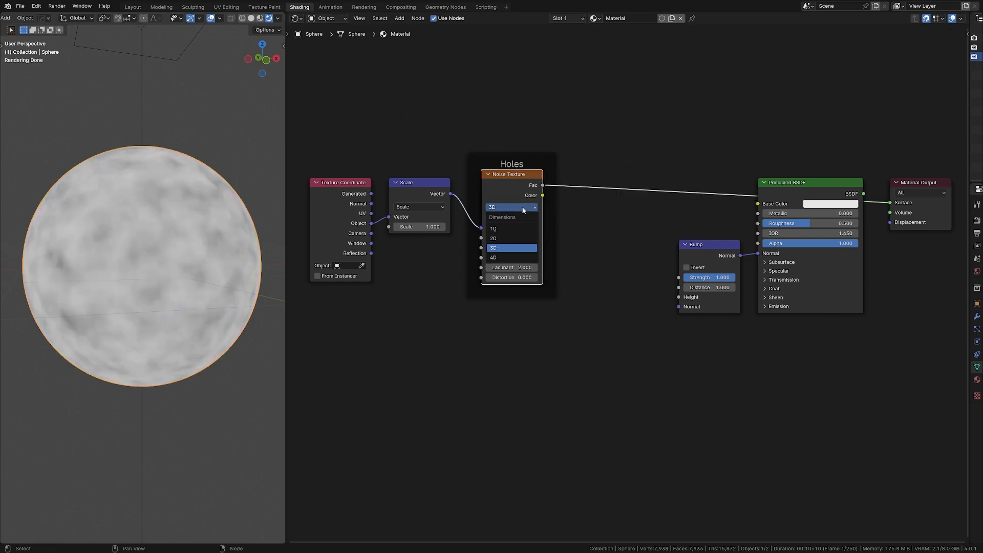
pyautogui.click(517, 258)
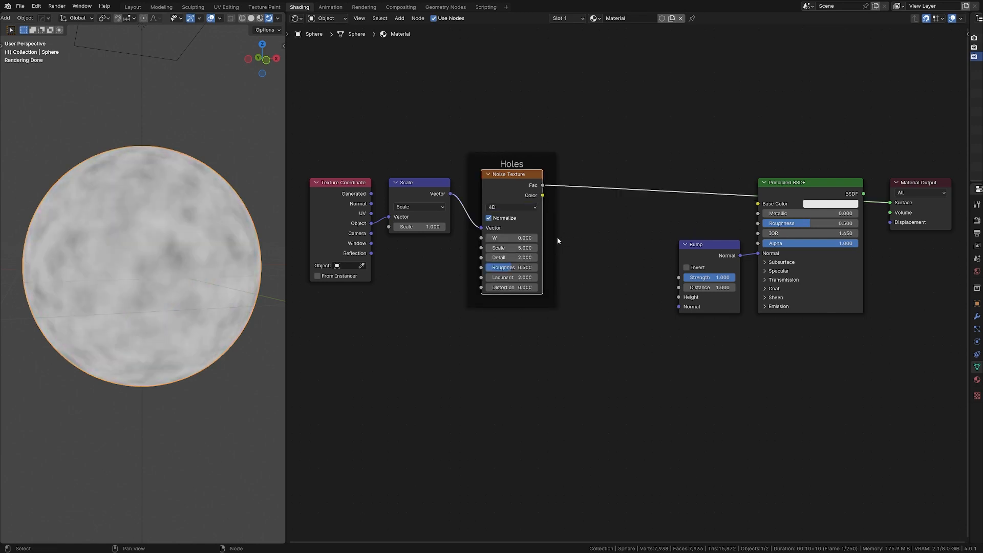
pyautogui.keyDown('shift'); pyautogui.moveTo(507, 238); pyautogui.dragTo(562, 241); pyautogui.keyUp('shift')
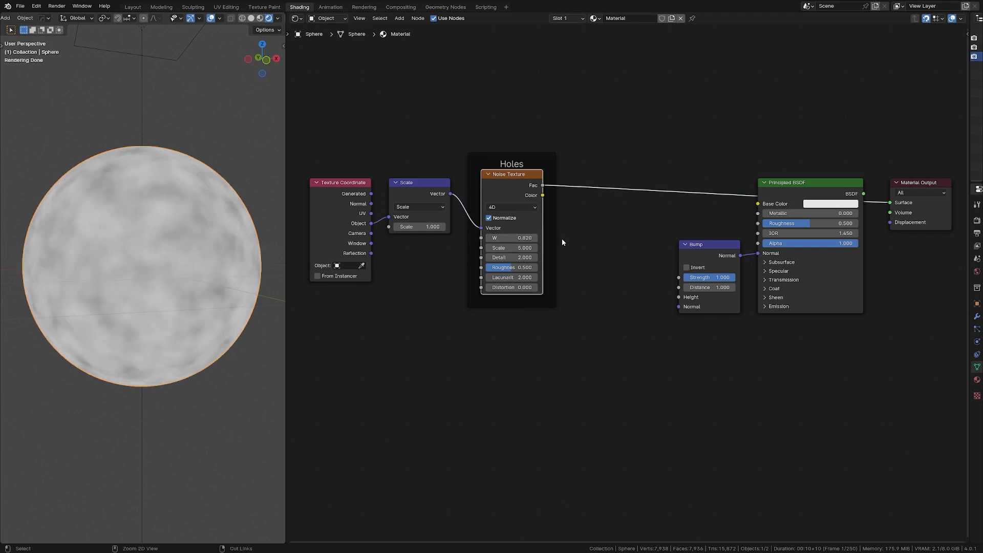
pyautogui.hotkey('ctrl', 'z')
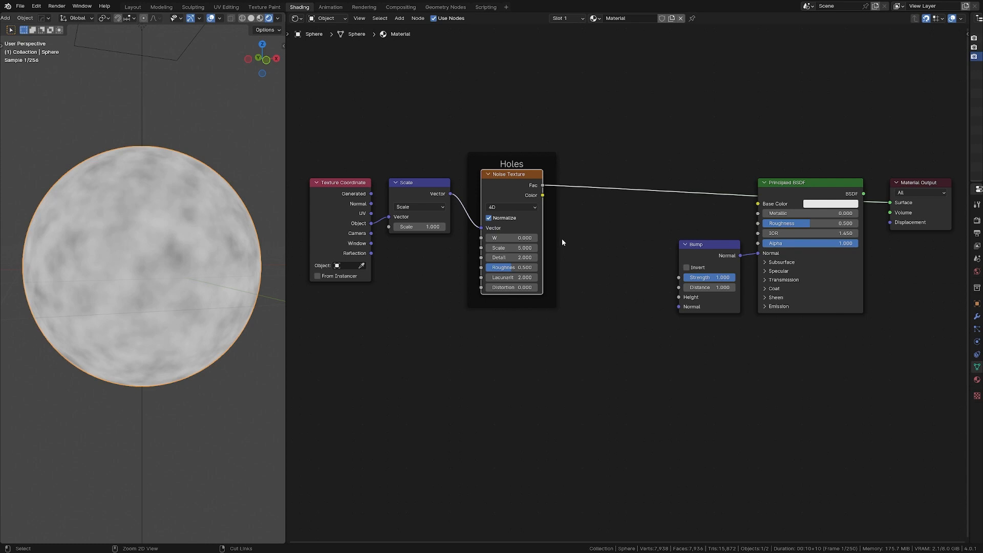
# - Set the Noise Texture's Scale to 10 and its Roughness to 1
pyautogui.click(510, 247)
pyautogui.write('10')
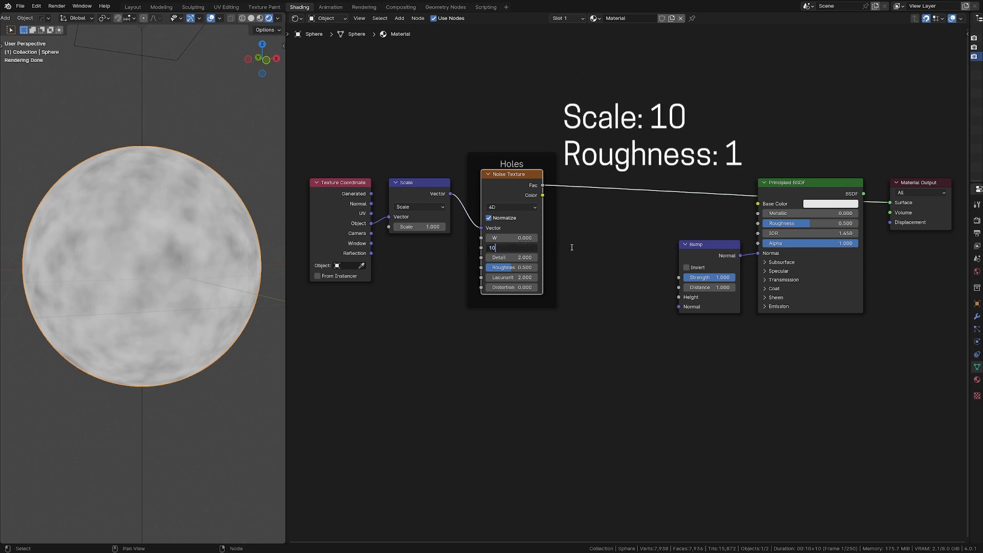
pyautogui.press('Tab')
pyautogui.press('Tab')
pyautogui.write('1')
pyautogui.press('Return')
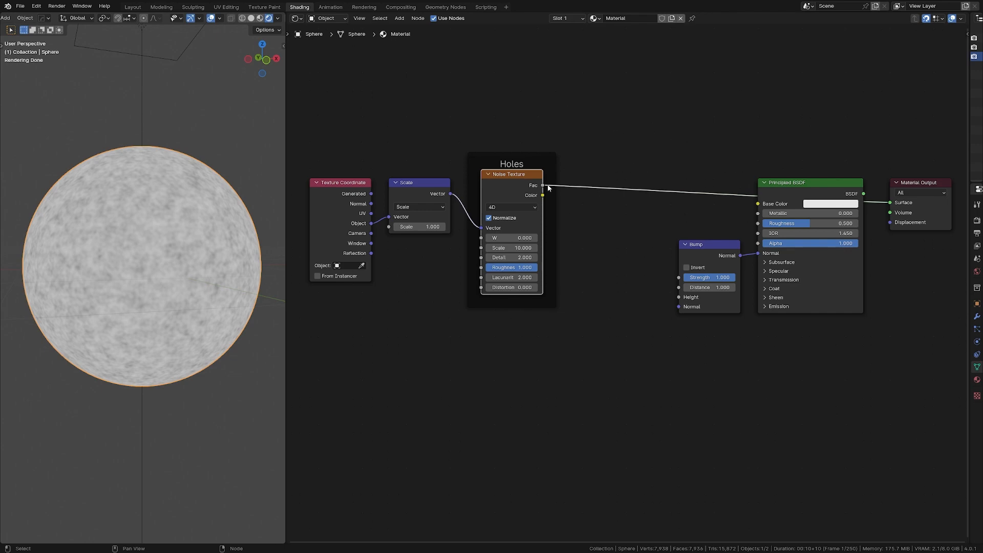
# - Try the Noise Texture's Fac output as the Bump node's Height, preview the Principled BSDF on the sphere, and undo both
pyautogui.moveTo(542, 185); pyautogui.dragTo(679, 297)
pyautogui.moveTo(758, 203); pyautogui.dragTo(658, 203)
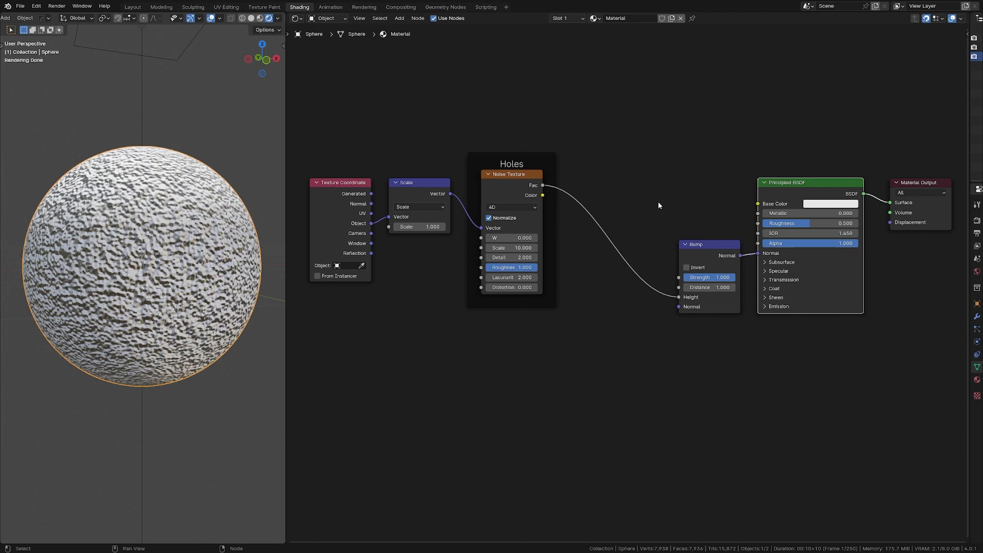
pyautogui.hotkey('ctrl', 'z')
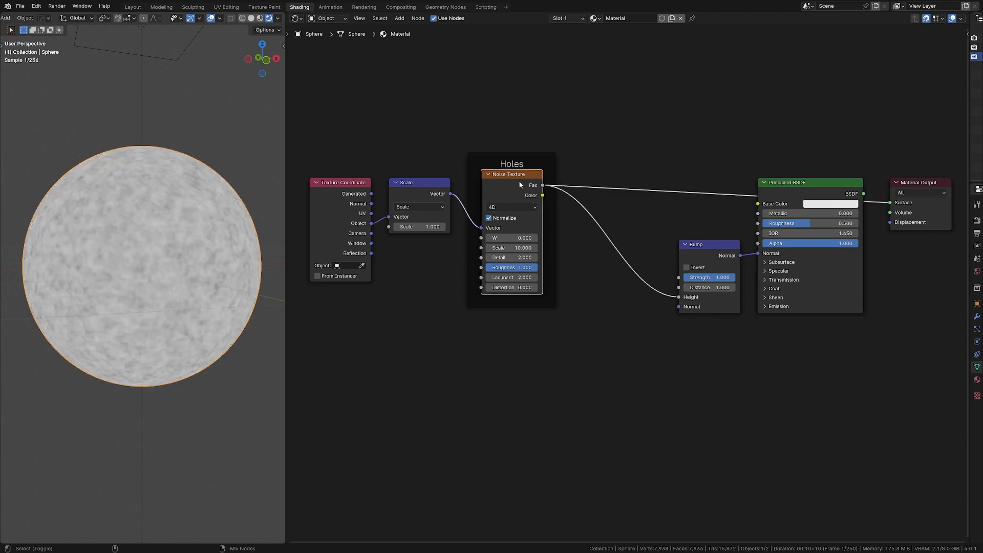
pyautogui.hotkey('ctrl', 'z')
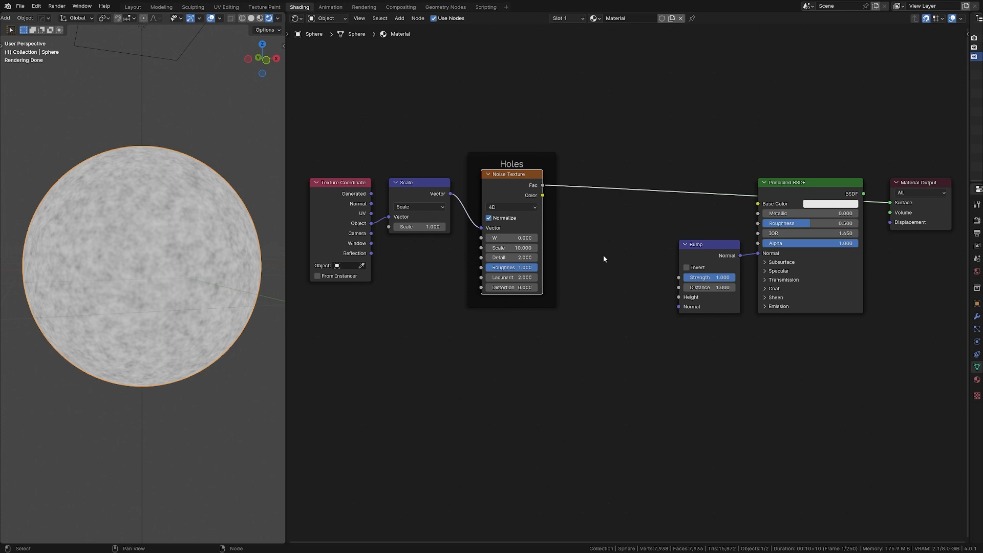
# - Insert a Math node in the Holes frame directly after the Noise Texture's Fac output
pyautogui.hotkey('shift', 'a')
pyautogui.write('add')
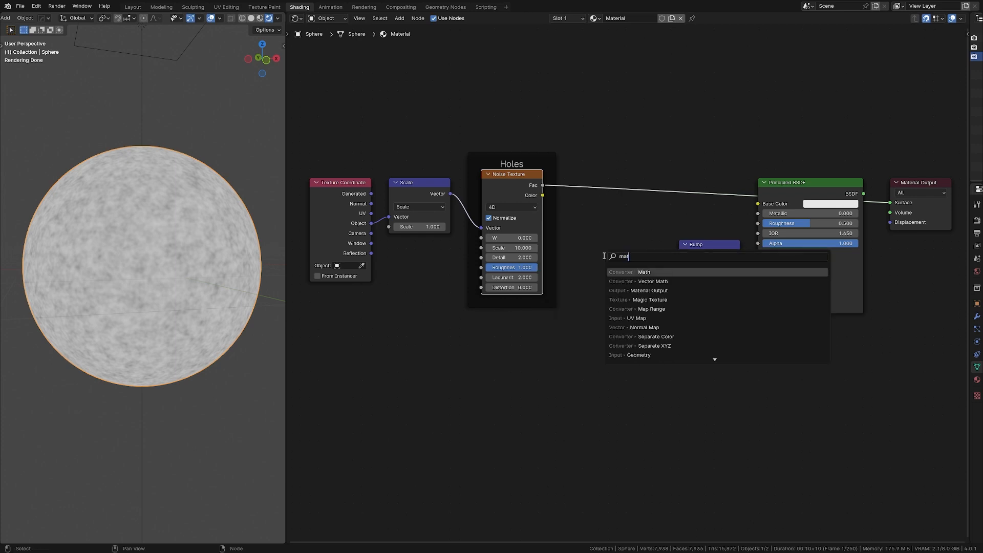
pyautogui.press('Return')
pyautogui.click(596, 180)
pyautogui.moveTo(596, 180); pyautogui.dragTo(579, 181)
# - Change the Math node's operation to Greater Than with a threshold of 0.35
pyautogui.click(596, 197)
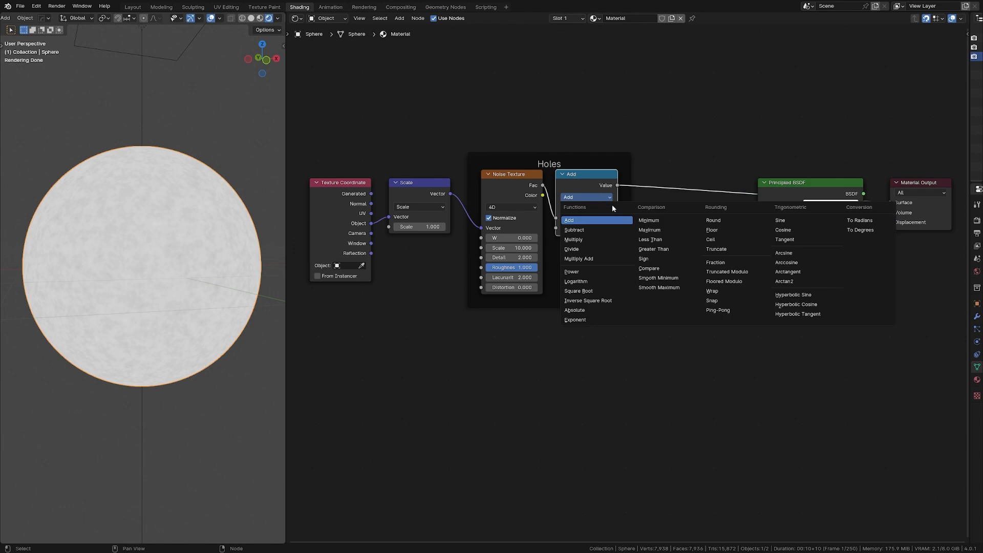
pyautogui.click(653, 249)
pyautogui.click(586, 228)
pyautogui.write('0.35')
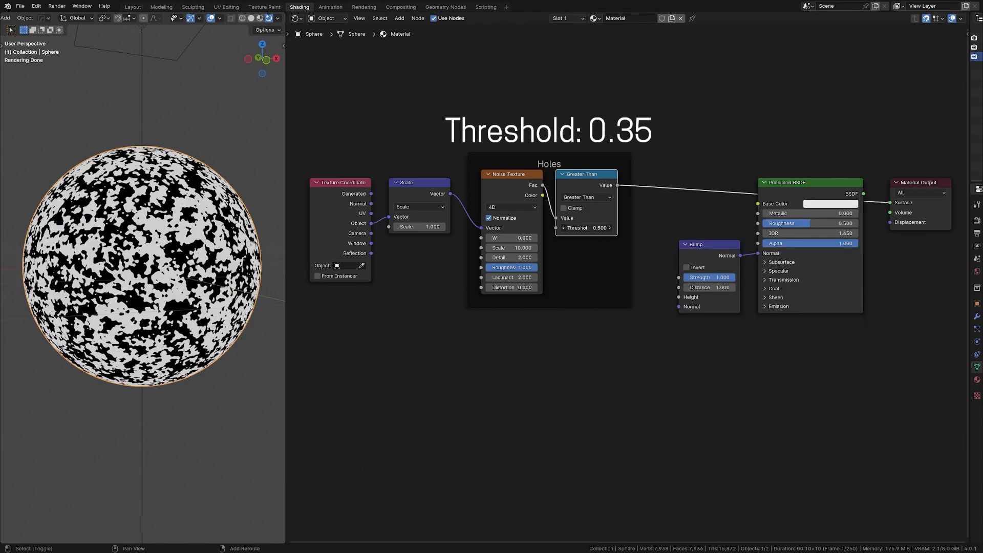
pyautogui.press('Return')
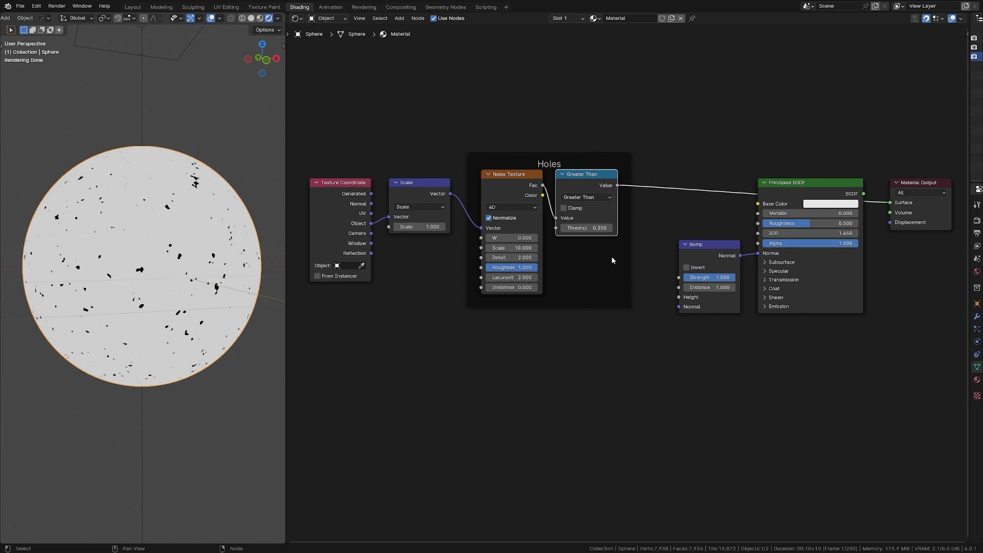
# - Move the Bump, Principled BSDF and Material Output nodes farther from the Holes frame to make room for more nodes
pyautogui.moveTo(611, 260); pyautogui.dragTo(431, 286, button='middle')
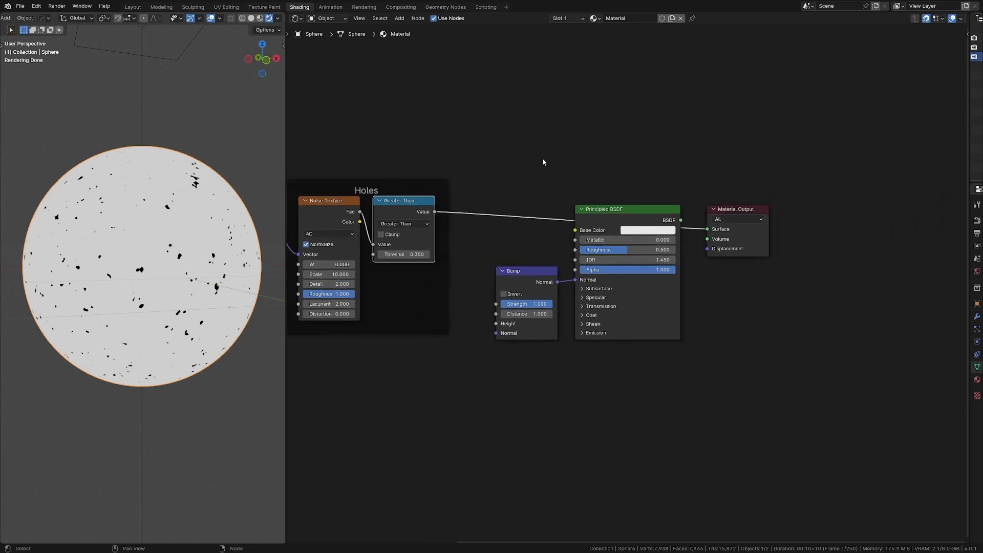
pyautogui.moveTo(476, 189); pyautogui.dragTo(745, 354)
pyautogui.moveTo(598, 220); pyautogui.dragTo(790, 208)
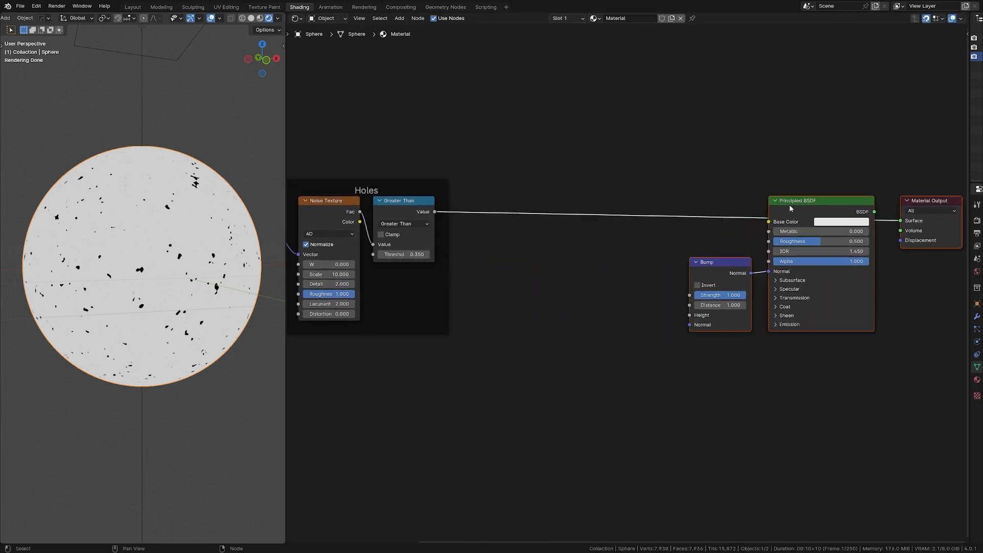
# - Add a Mix Color node with the Noise Texture's Fac output feeding input A and white as color B
pyautogui.hotkey('shift', 'a')
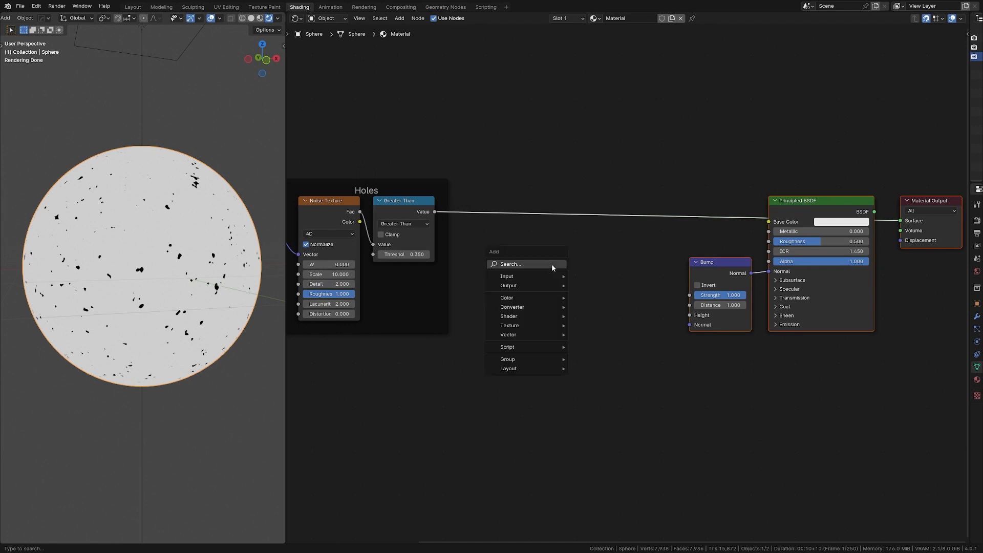
pyautogui.write('mix col')
pyautogui.press('Return')
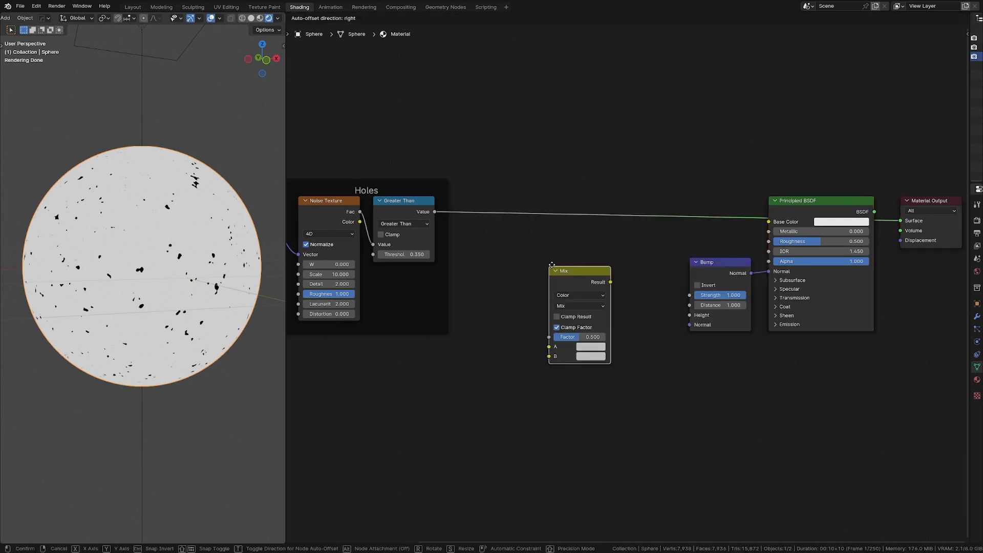
pyautogui.click(483, 236)
pyautogui.moveTo(361, 213); pyautogui.dragTo(478, 311)
pyautogui.click(524, 325)
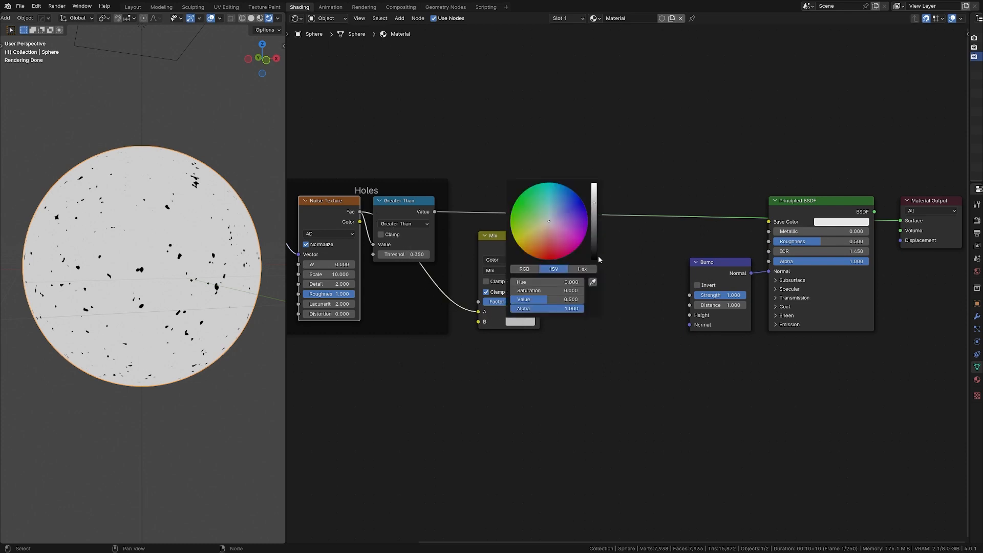
pyautogui.moveTo(597, 208); pyautogui.dragTo(594, 184)
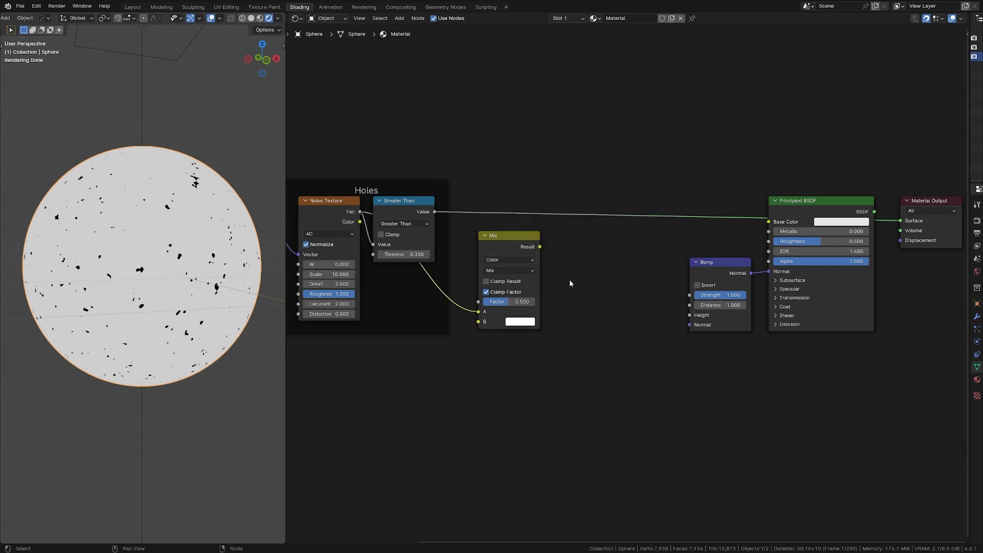
# - Drive the Mix node's Factor with the Greater Than value and place the node in the Holes frame, previewing its result up close
pyautogui.moveTo(437, 212); pyautogui.dragTo(478, 302)
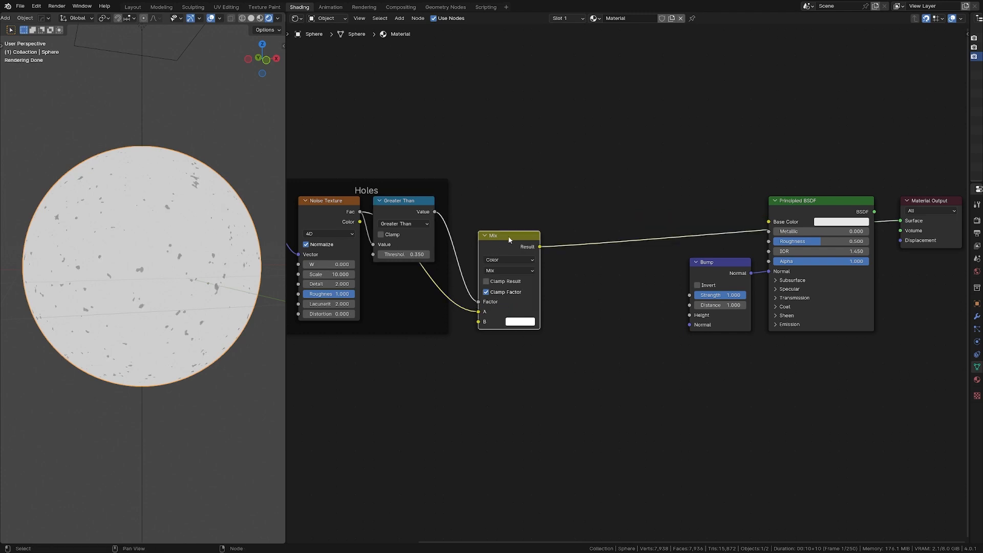
pyautogui.moveTo(505, 236); pyautogui.dragTo(464, 213)
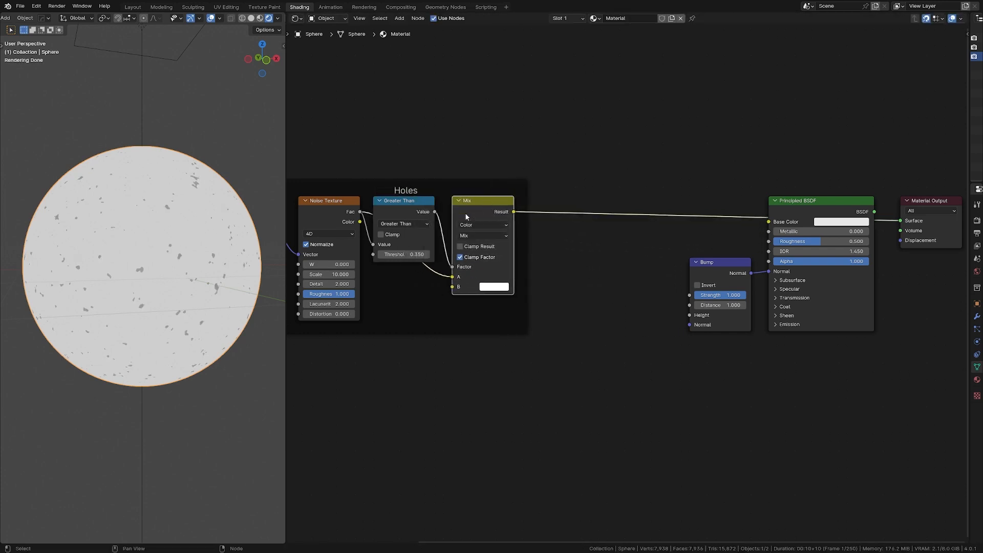
pyautogui.moveTo(196, 200); pyautogui.dragTo(166, 194, button='middle')
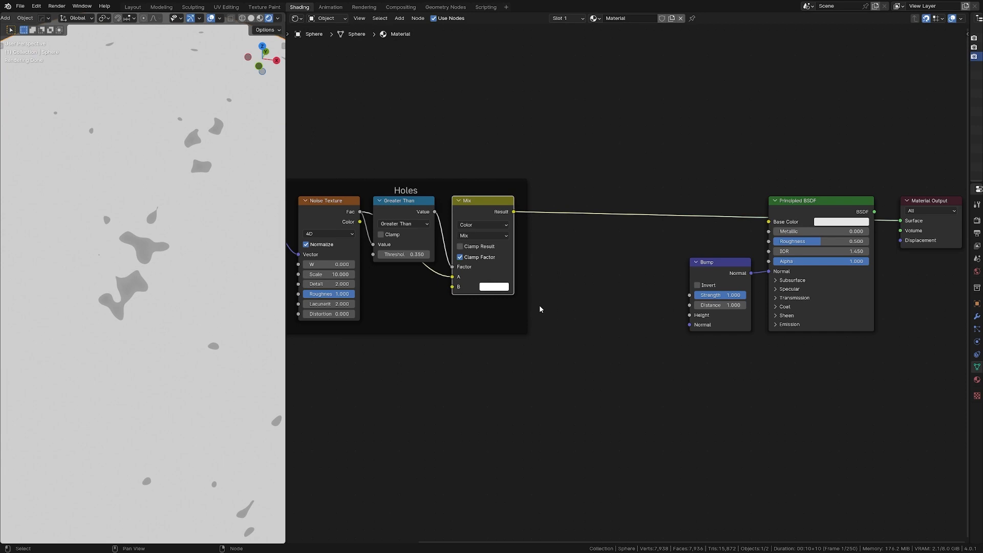
# - Insert a Brightness/Contrast node after the Mix node in the Holes frame and set its Contrast to 0.15
pyautogui.hotkey('shift', 'a')
pyautogui.write('b/co')
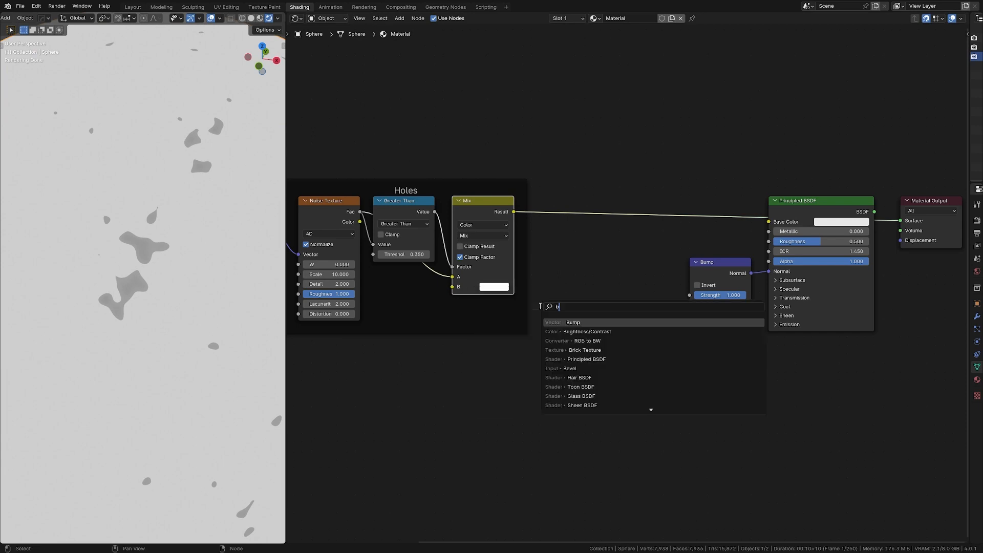
pyautogui.press('Return')
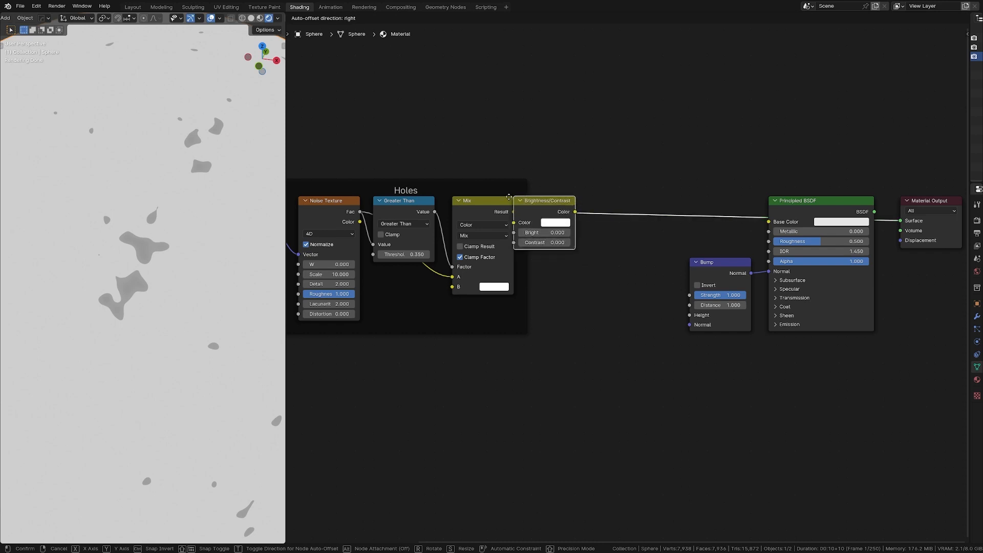
pyautogui.click(546, 211)
pyautogui.moveTo(582, 203); pyautogui.dragTo(564, 204)
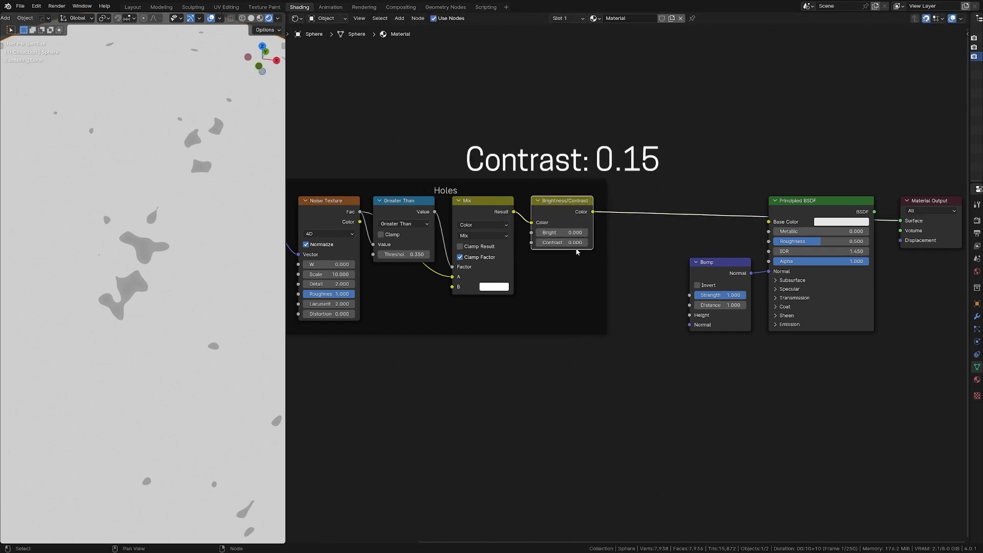
pyautogui.doubleClick(561, 242)
pyautogui.write('0.15')
pyautogui.press('Return')
# - Insert a Map Range node after the Brightness/Contrast node and set its interpolation to Smooth Step
pyautogui.hotkey('shift', 'a')
pyautogui.write('map range')
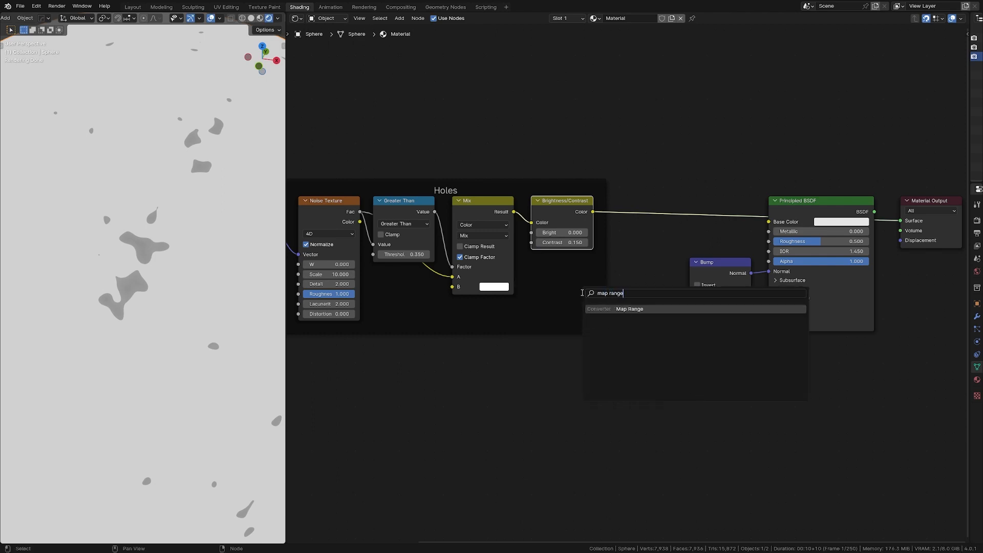
pyautogui.press('Return')
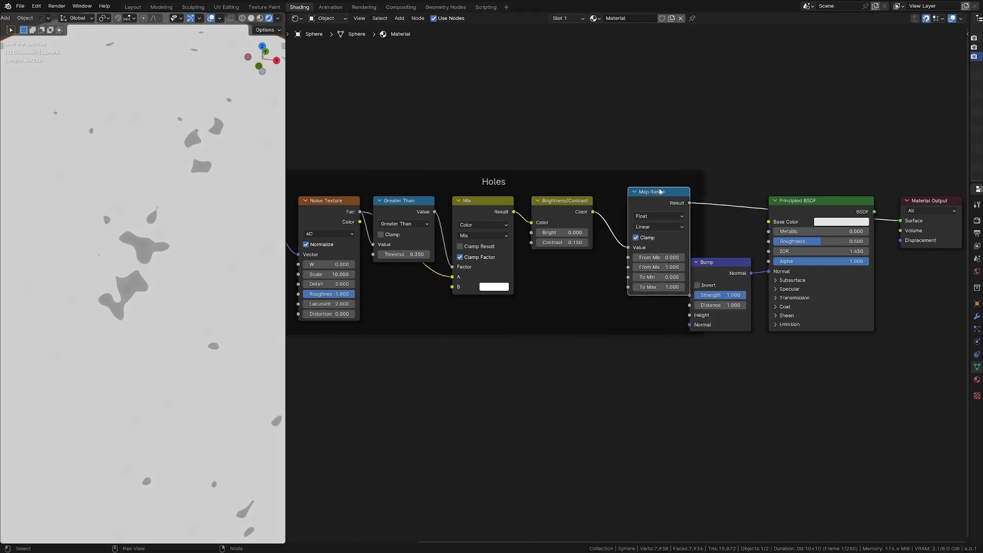
pyautogui.moveTo(654, 191); pyautogui.dragTo(639, 199)
pyautogui.click(666, 236)
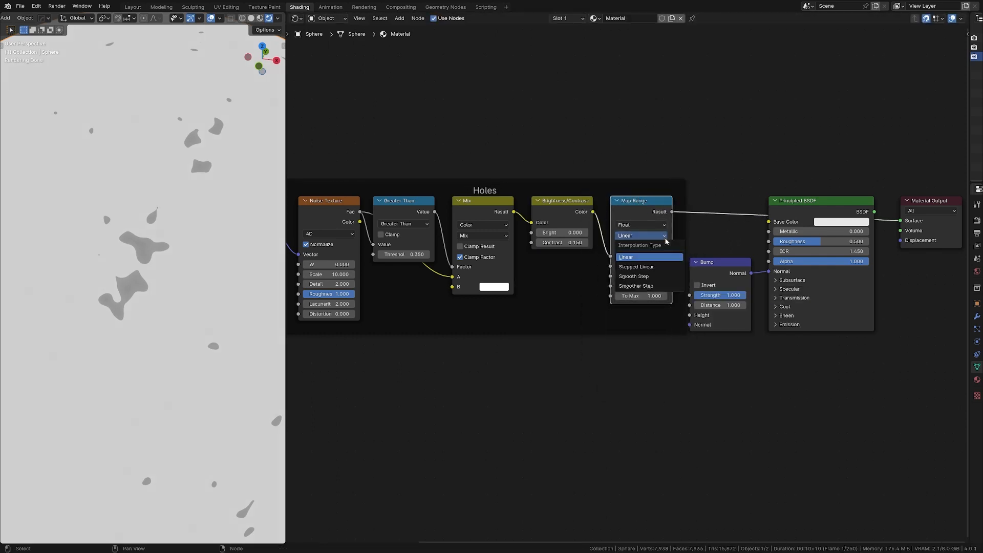
pyautogui.click(634, 276)
# - Add a Color Ramp node below the Holes frame, try moving its two stops, and delete the node
pyautogui.moveTo(588, 358); pyautogui.dragTo(617, 270, button='middle')
pyautogui.hotkey('shift', 'a')
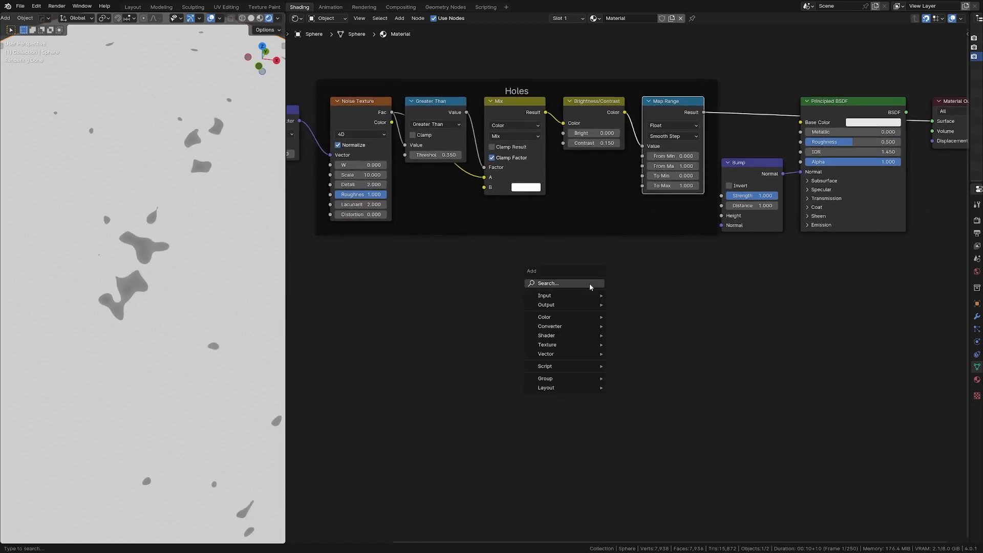
pyautogui.write('colr')
pyautogui.press('Return')
pyautogui.click(585, 291)
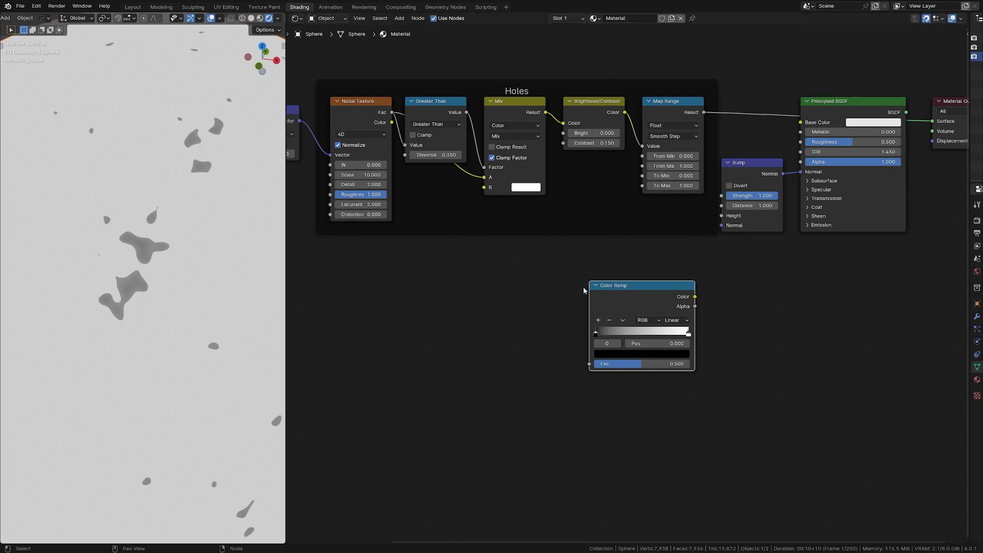
pyautogui.moveTo(595, 333)
pyautogui.mouseDown()
pyautogui.moveTo(673, 331)
pyautogui.moveTo(597, 341)
pyautogui.mouseUp()
pyautogui.moveTo(688, 334); pyautogui.dragTo(737, 338)
pyautogui.press('x')
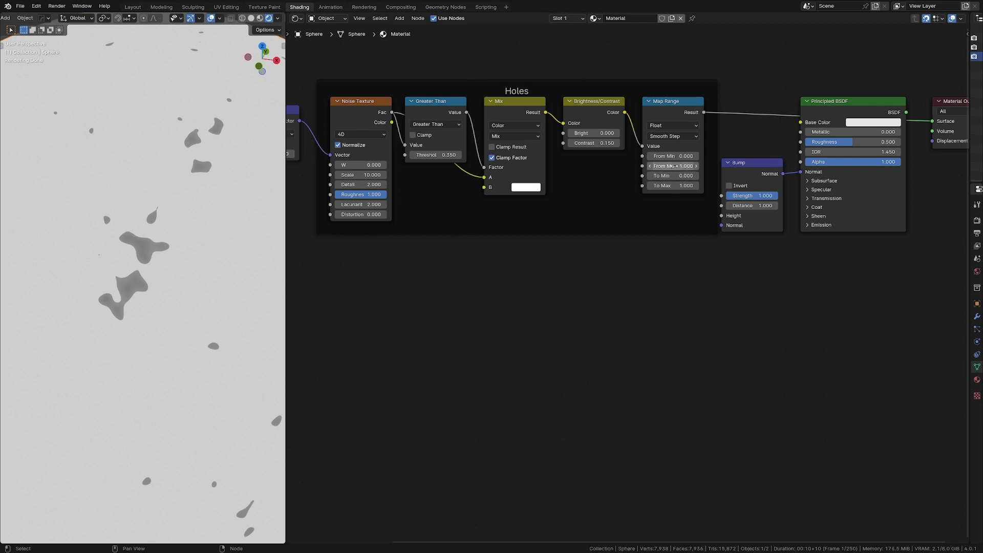
# - Set the Map Range node's From Min to 0.21 and From Max to 0.34
pyautogui.moveTo(673, 155); pyautogui.dragTo(630, 166)
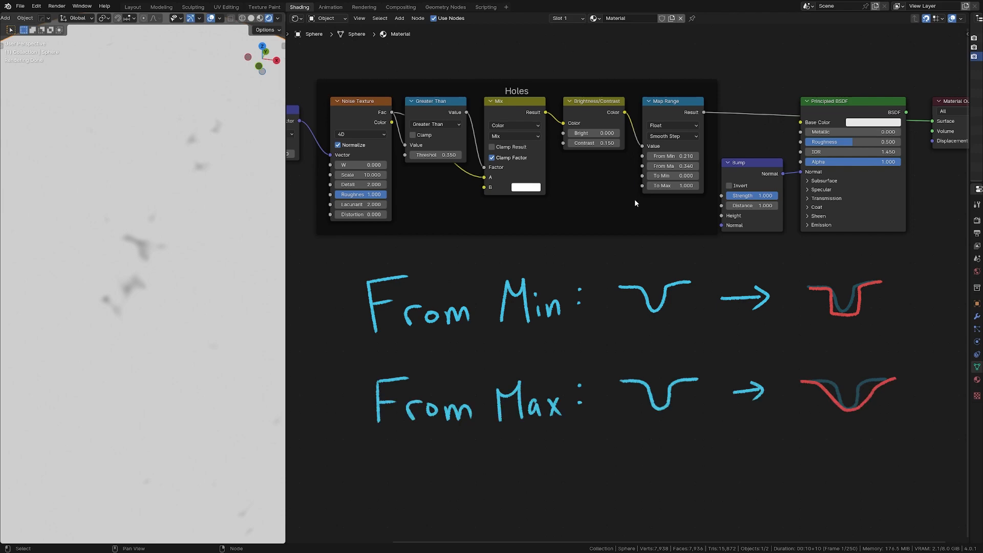
# - Temporarily feed the Map Range result into the Bump node's Height, try From Min at 0.79, and remove both changes
pyautogui.moveTo(704, 112)
pyautogui.mouseDown()
pyautogui.moveTo(712, 221)
pyautogui.moveTo(721, 216)
pyautogui.mouseUp()
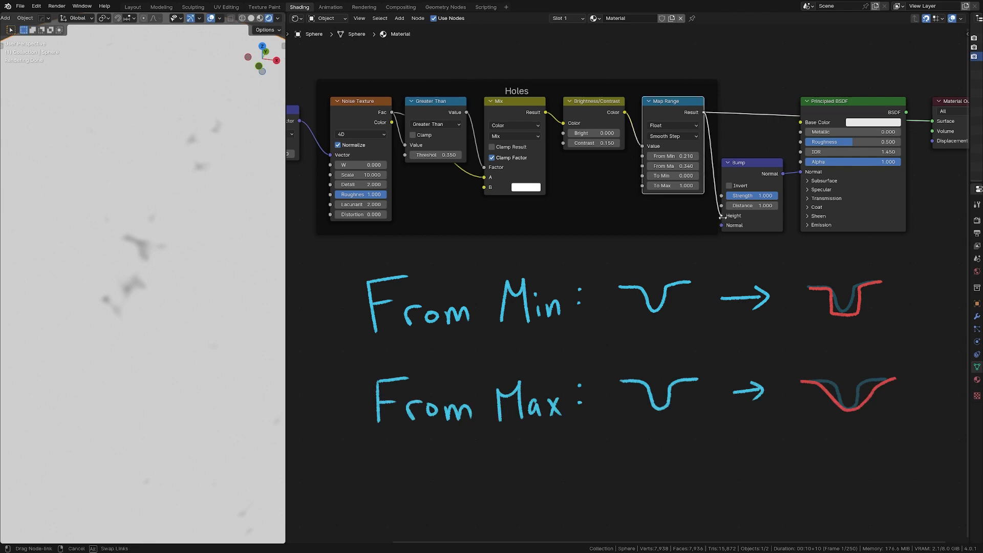
pyautogui.click(835, 105)
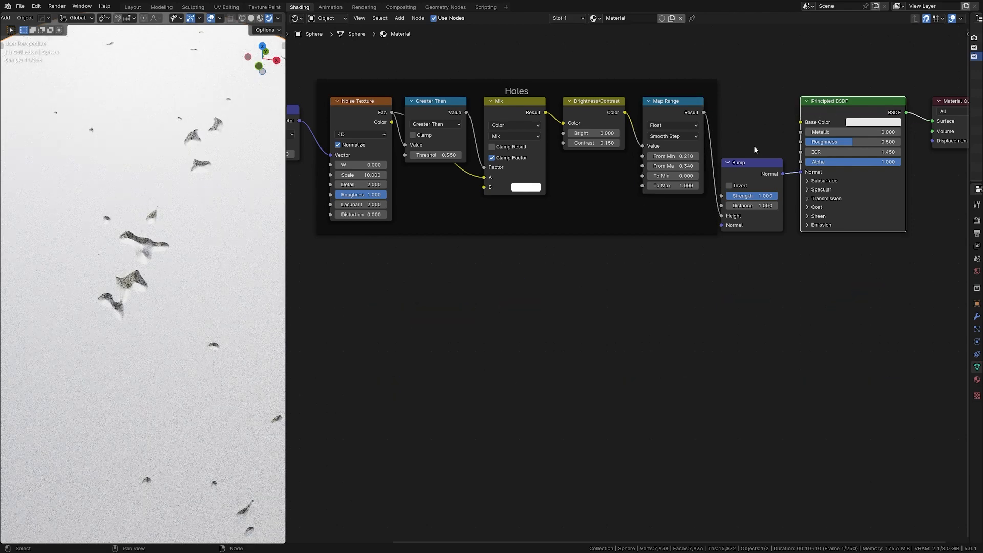
pyautogui.moveTo(679, 156); pyautogui.dragTo(712, 156)
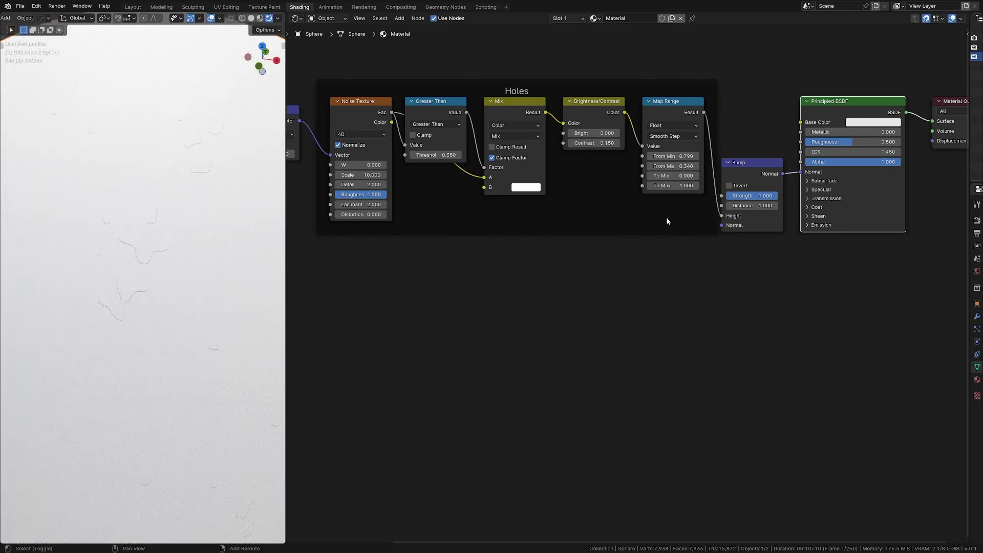
pyautogui.hotkey('ctrl', 'z')
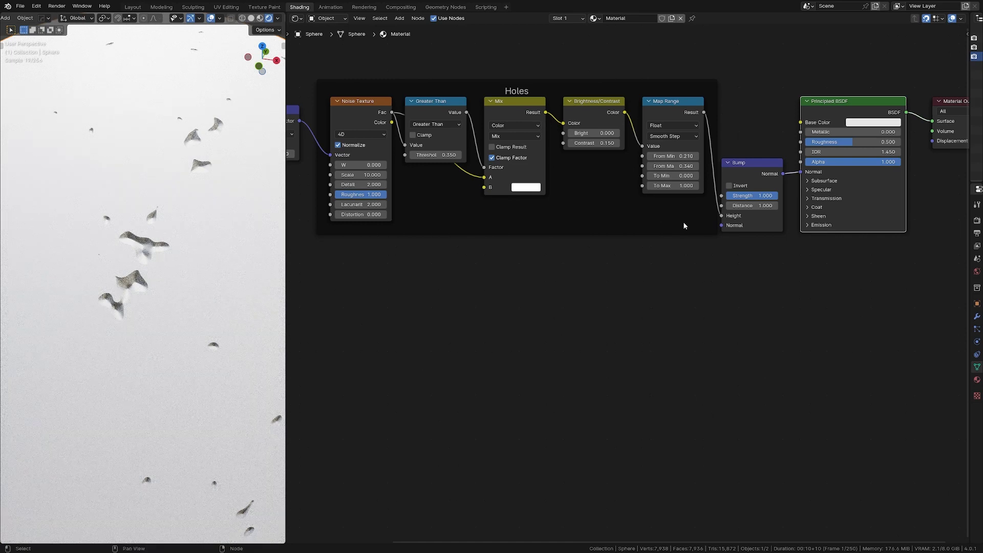
pyautogui.keyDown('alt'); pyautogui.moveTo(696, 116); pyautogui.dragTo(840, 153, button='right'); pyautogui.keyUp('alt')
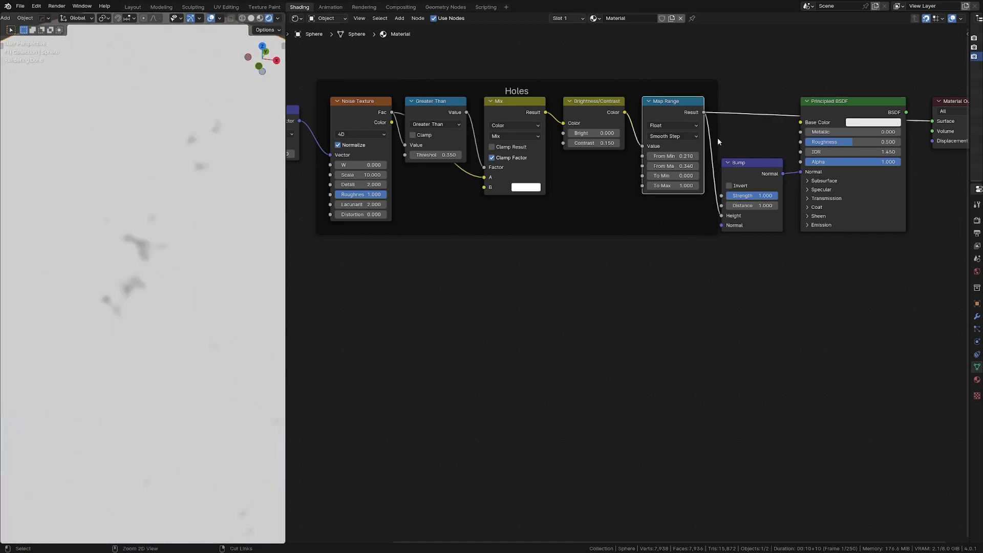
pyautogui.keyDown('ctrl'); pyautogui.moveTo(717, 138); pyautogui.dragTo(719, 187, button='right'); pyautogui.keyUp('ctrl')
# - Add a Math node set to Multiply below Brightness/Contrast, connect it to Map Range's From Min, and set its first value to 0.42
pyautogui.hotkey('shift', 'a')
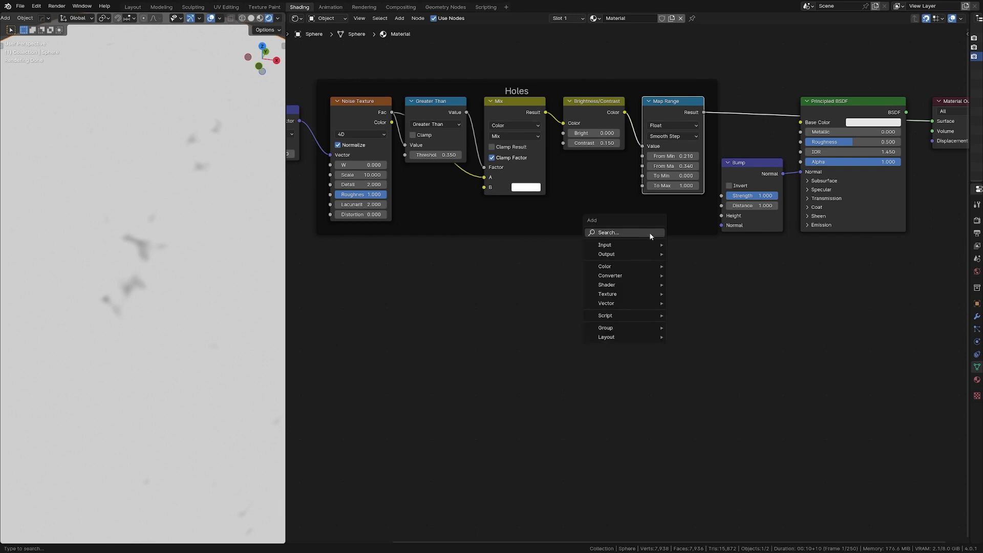
pyautogui.write('add')
pyautogui.press('Return')
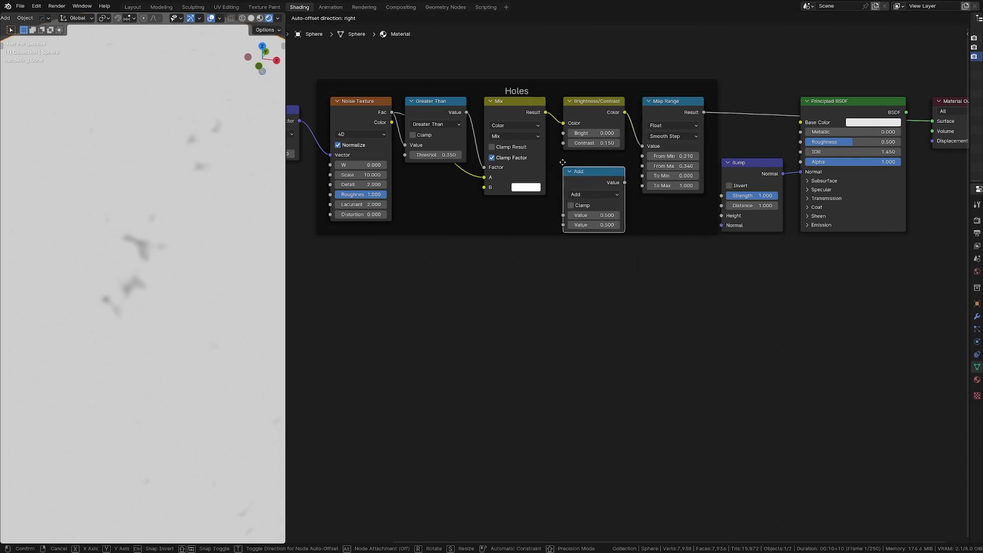
pyautogui.click(562, 153)
pyautogui.click(594, 185)
pyautogui.click(600, 223)
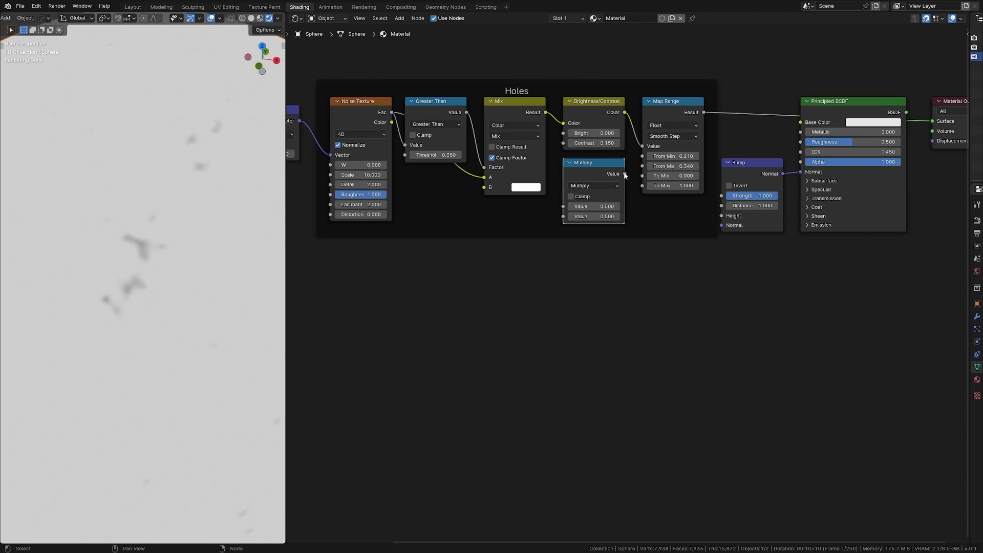
pyautogui.moveTo(624, 174); pyautogui.dragTo(642, 156)
pyautogui.moveTo(593, 207); pyautogui.dragTo(585, 206)
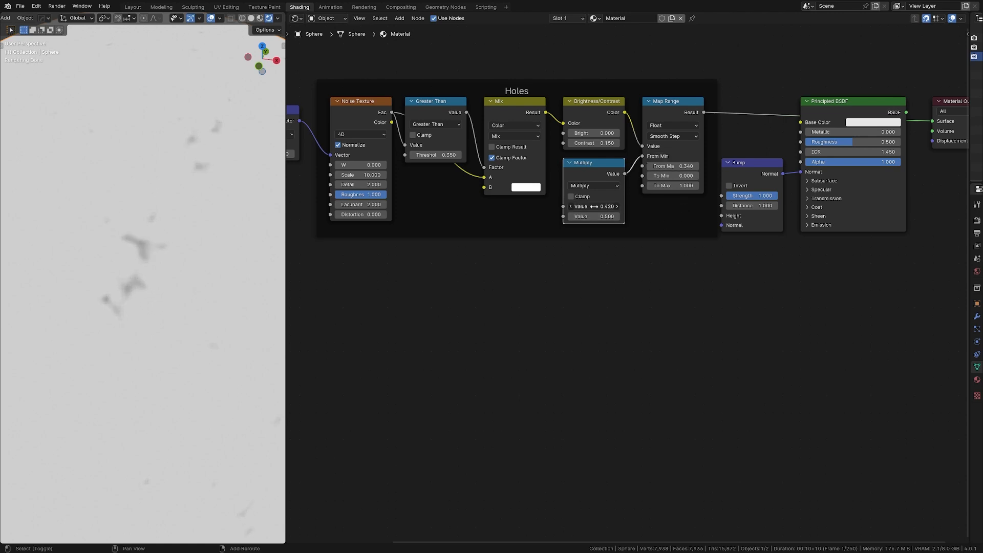
# - Duplicate the Multiply node below the original, set its first value to 0.68, and connect it to Map Range's From Max
pyautogui.hotkey('shift', 'd')
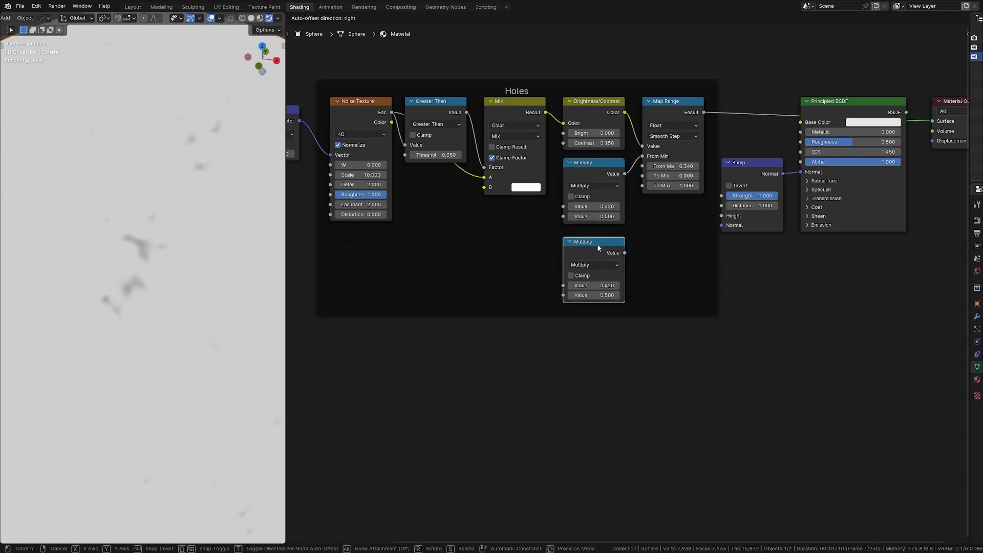
pyautogui.click(597, 243)
pyautogui.click(604, 285)
pyautogui.press('BackSpace')
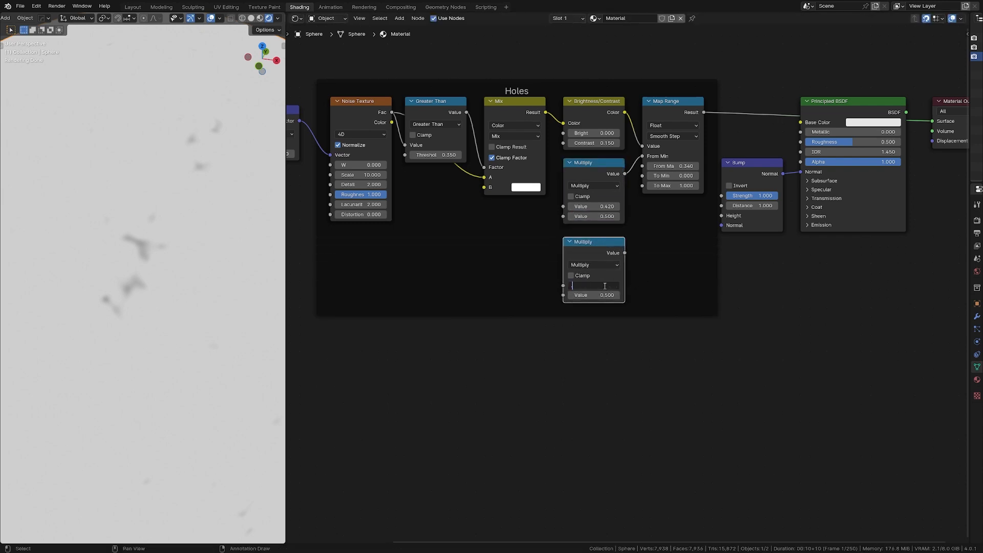
pyautogui.write('0.68')
pyautogui.press('Return')
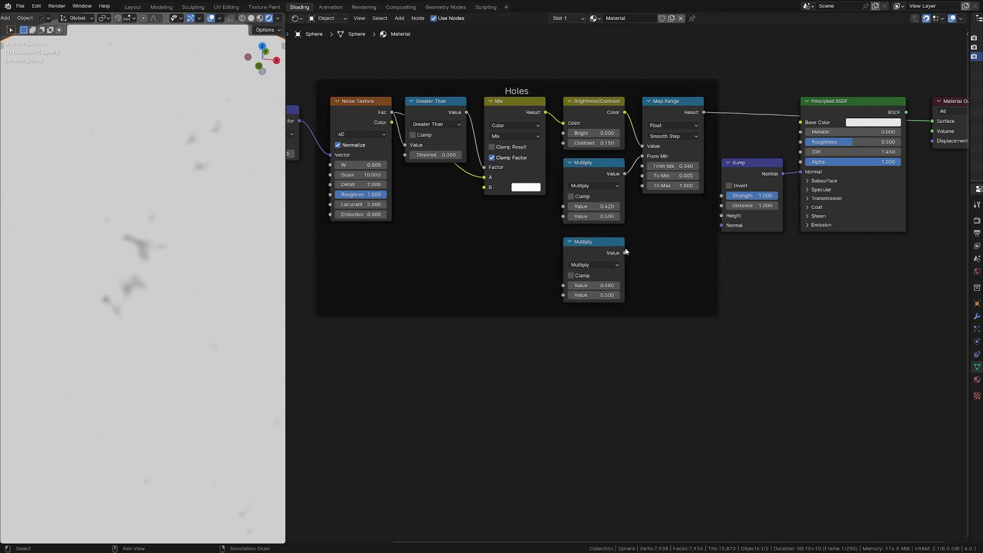
pyautogui.moveTo(625, 253); pyautogui.dragTo(642, 166)
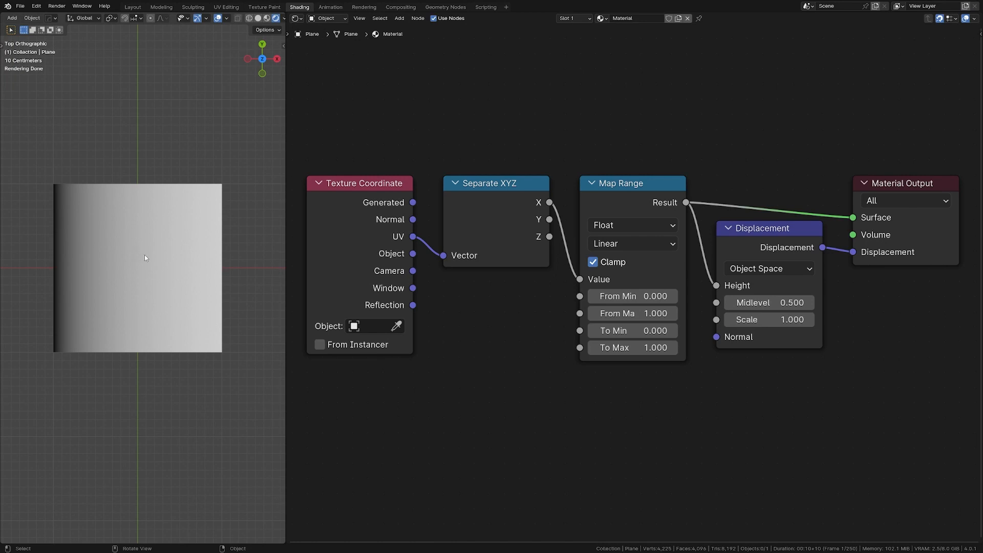
# - Switch the plane material's Map Range interpolation to Smooth Step and inspect the displaced plane's shape
pyautogui.moveTo(145, 258); pyautogui.dragTo(148, 188, button='middle')
pyautogui.click(633, 249)
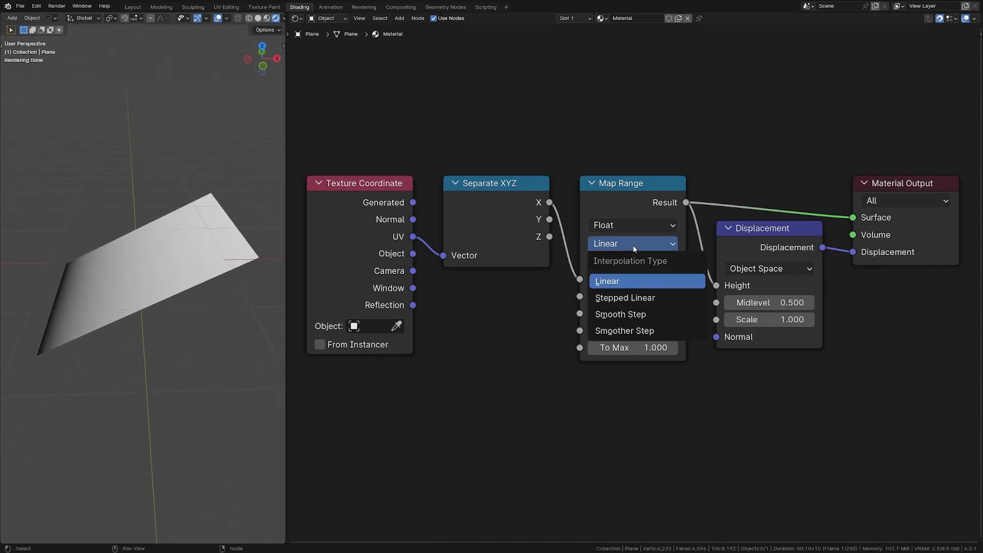
pyautogui.click(621, 311)
pyautogui.moveTo(146, 256); pyautogui.dragTo(149, 297, button='middle')
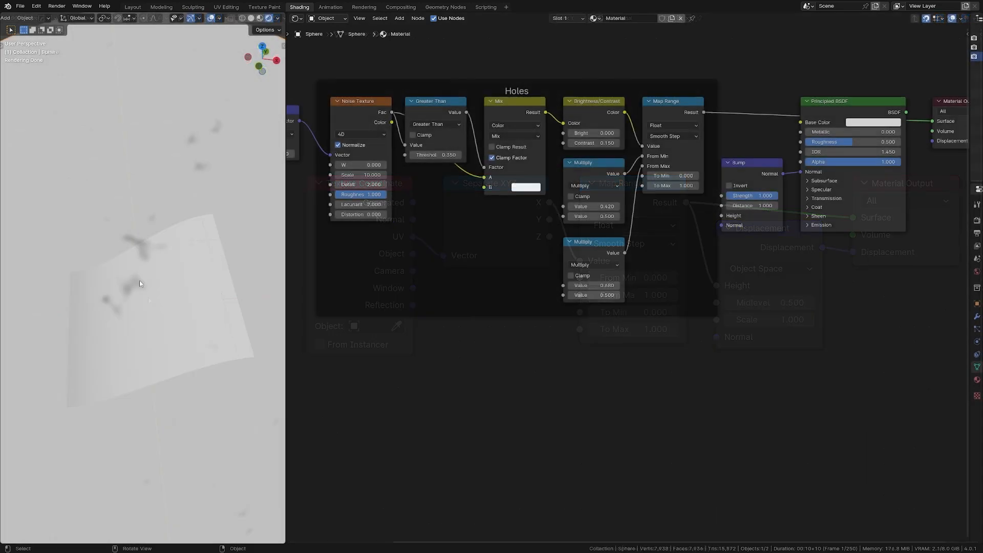
# - Duplicate the Noise Texture below the original with its vector link kept, preview the copy, and set its W to 1
pyautogui.moveTo(148, 293); pyautogui.dragTo(150, 274, button='middle')
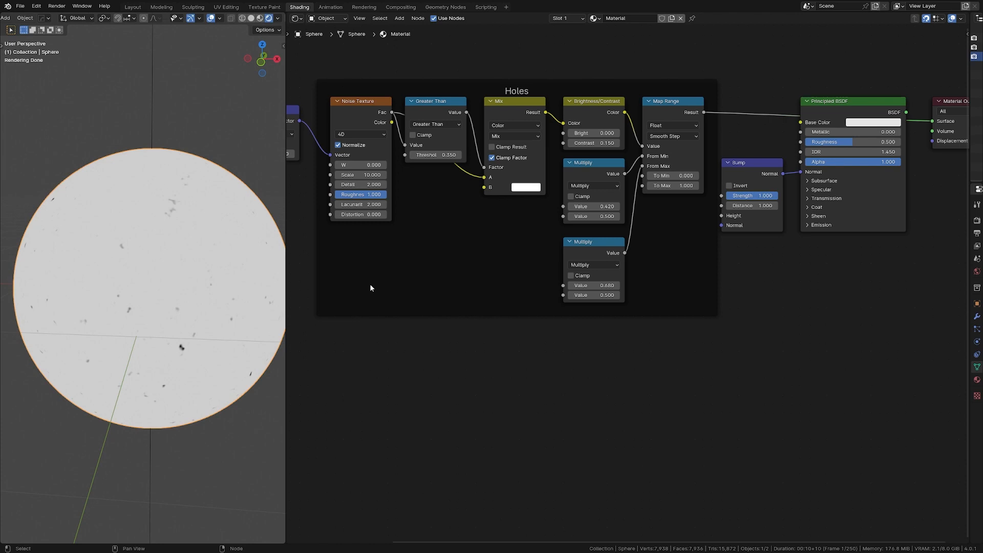
pyautogui.click(361, 103)
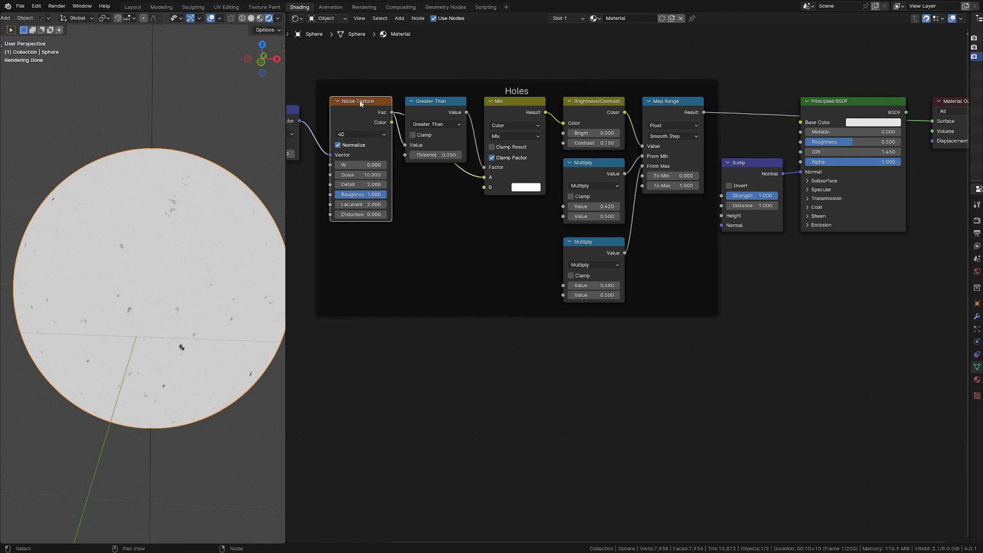
pyautogui.hotkey('ctrl', 'shift', 'd')
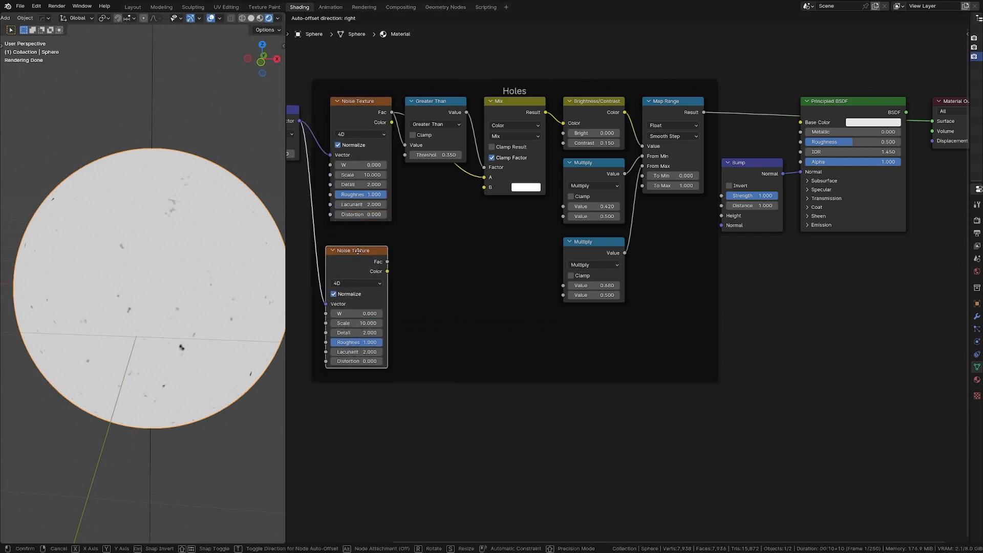
pyautogui.click(359, 253)
pyautogui.keyDown('ctrl'); pyautogui.keyDown('shift'); pyautogui.click(368, 263); pyautogui.keyUp('shift'); pyautogui.keyUp('ctrl')
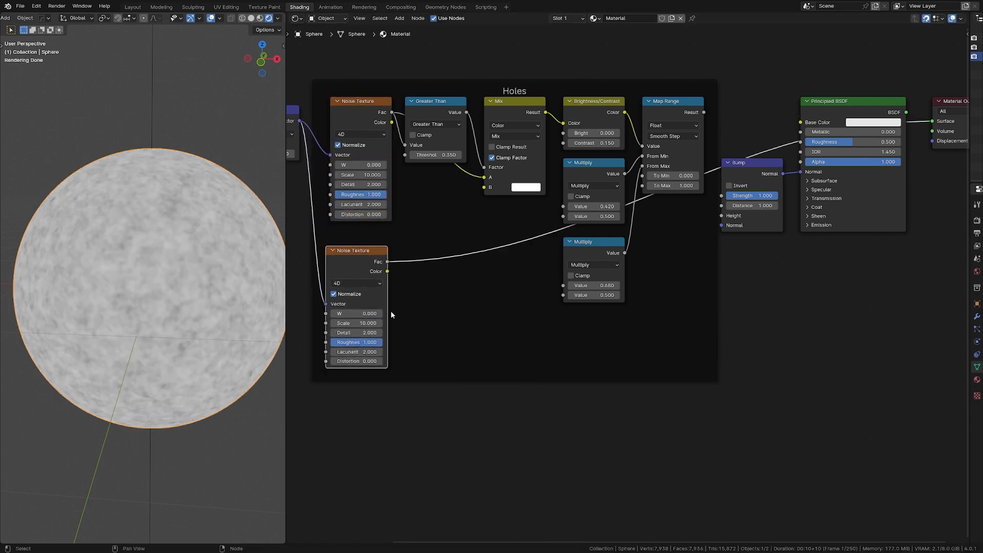
pyautogui.click(371, 314)
pyautogui.write('1')
pyautogui.press('Return')
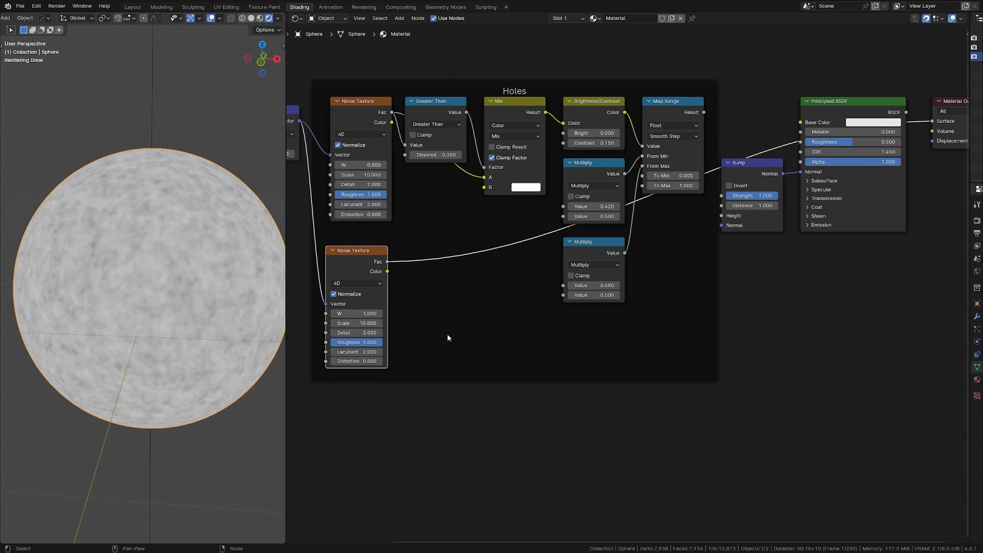
# - Add a Math node set to Add and place it just before the second Noise Texture
pyautogui.moveTo(446, 333); pyautogui.dragTo(468, 327, button='middle')
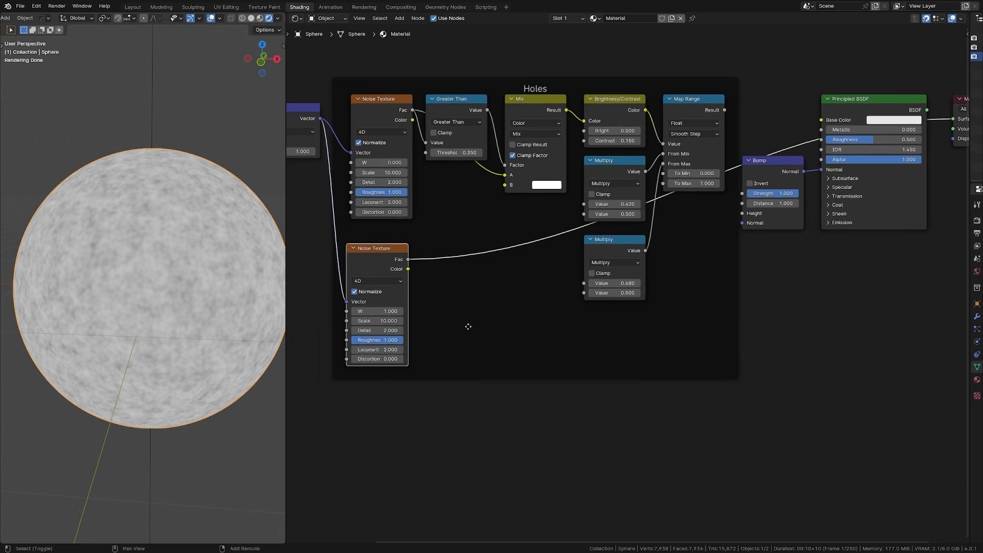
pyautogui.hotkey('shift', 'a')
pyautogui.write('add')
pyautogui.press('Return')
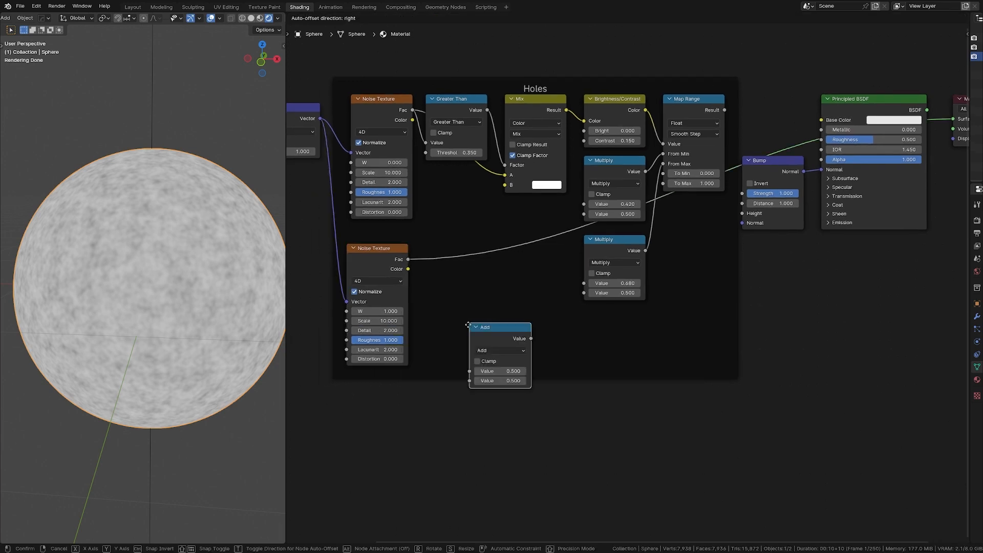
pyautogui.click(313, 330)
pyautogui.moveTo(326, 340); pyautogui.dragTo(304, 323)
# - Set the Add node's values to 0 and 1 and connect it to the second Noise Texture's W input
pyautogui.click(321, 362)
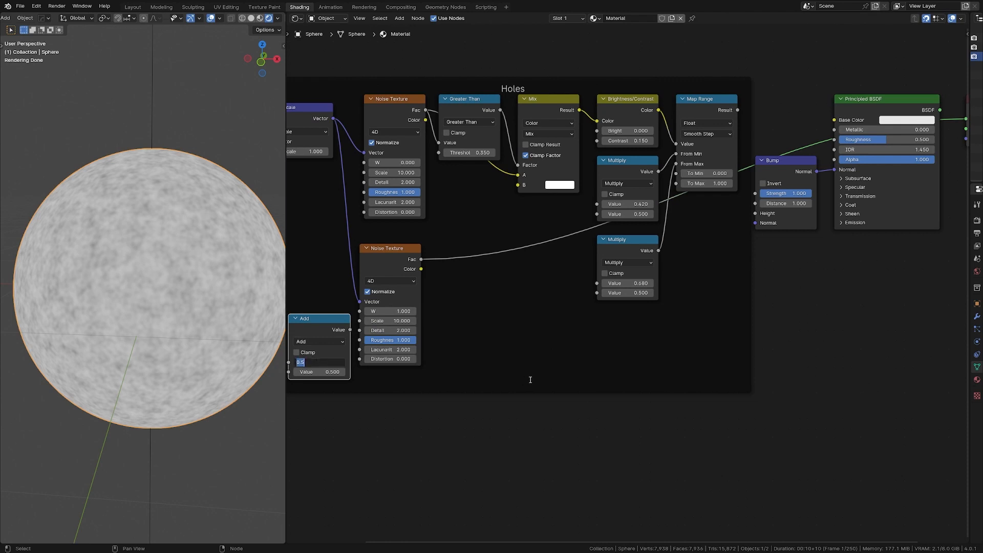
pyautogui.write('0')
pyautogui.press('Return')
pyautogui.click(329, 376)
pyautogui.write('1')
pyautogui.press('Return')
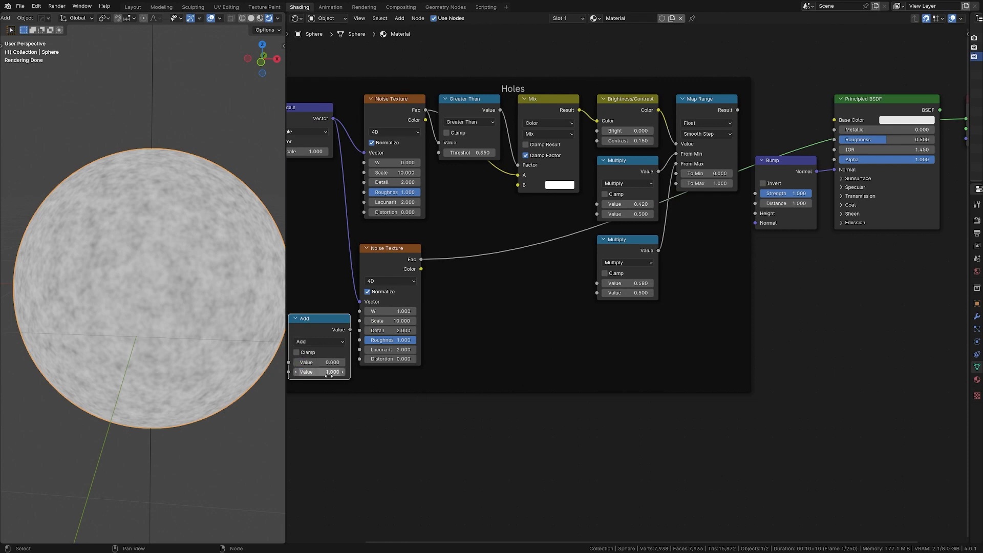
pyautogui.moveTo(350, 330); pyautogui.dragTo(359, 311)
# - Add a Mix Color node set to Darken with Factor 1, feeding the two Noise Textures' Fac outputs into A and B
pyautogui.hotkey('shift', 'a')
pyautogui.write('mix co')
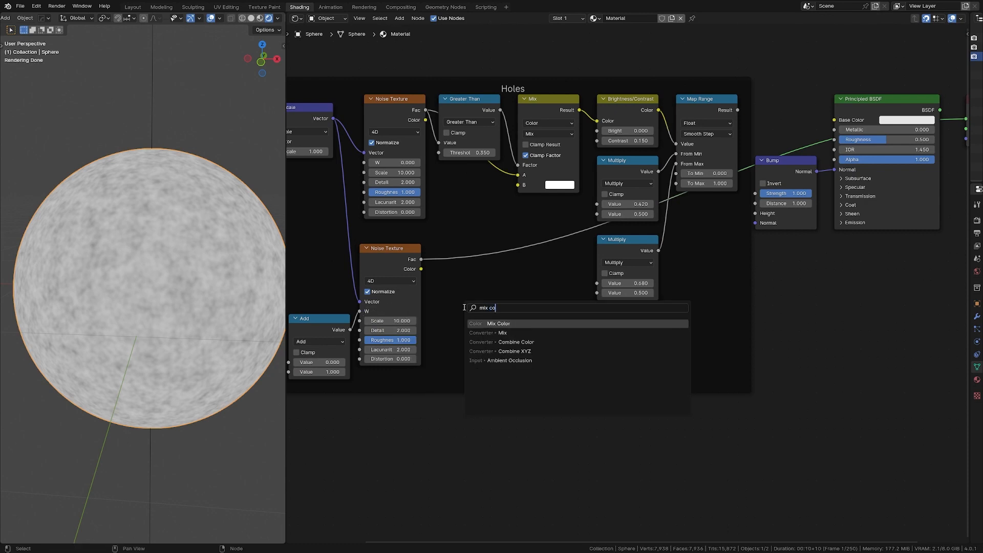
pyautogui.press('Return')
pyautogui.click(478, 270)
pyautogui.click(505, 309)
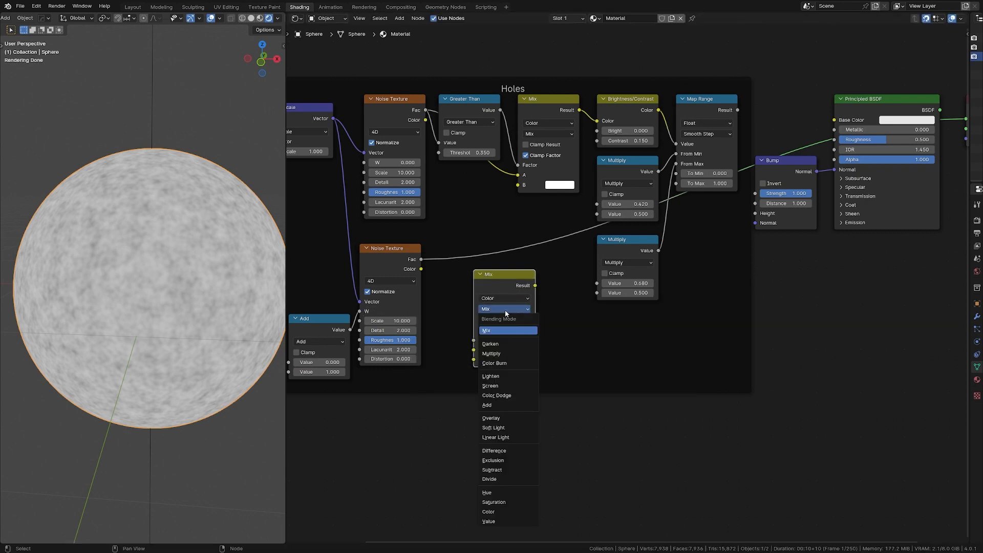
pyautogui.click(499, 346)
pyautogui.moveTo(499, 343); pyautogui.dragTo(532, 342)
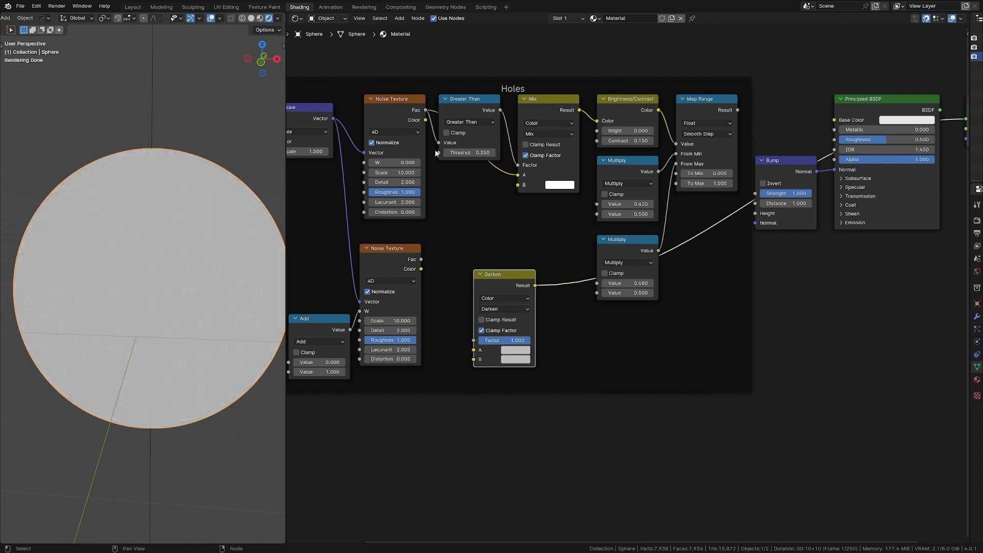
pyautogui.moveTo(425, 110); pyautogui.dragTo(474, 350)
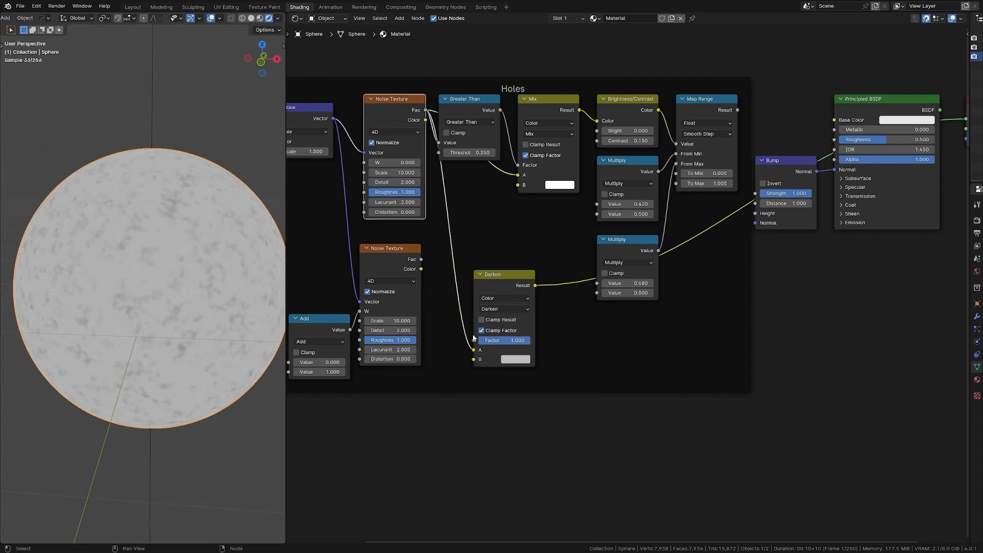
pyautogui.moveTo(421, 259); pyautogui.dragTo(473, 359)
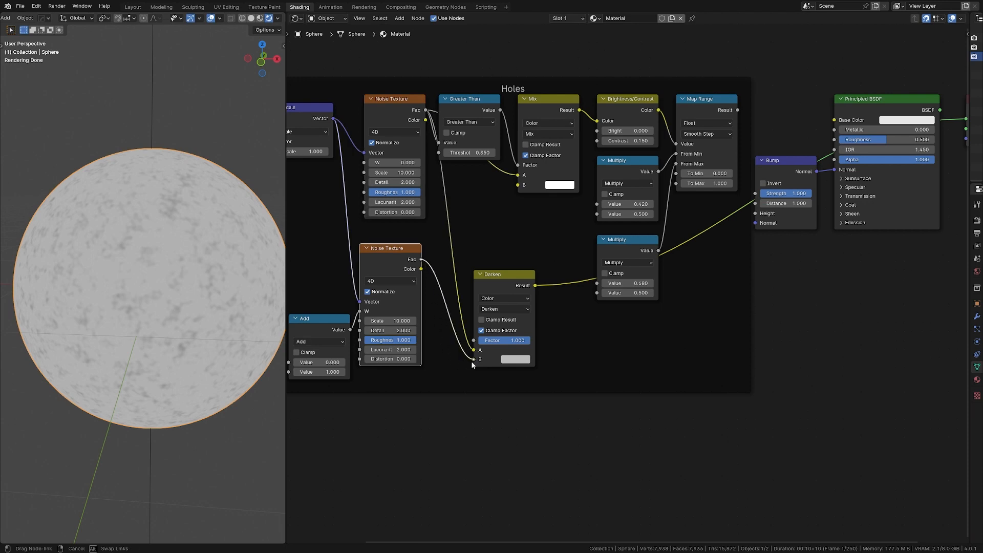
# - Try the Multiply blend mode on the new mix node and switch it back to Darken
pyautogui.click(518, 310)
pyautogui.click(516, 354)
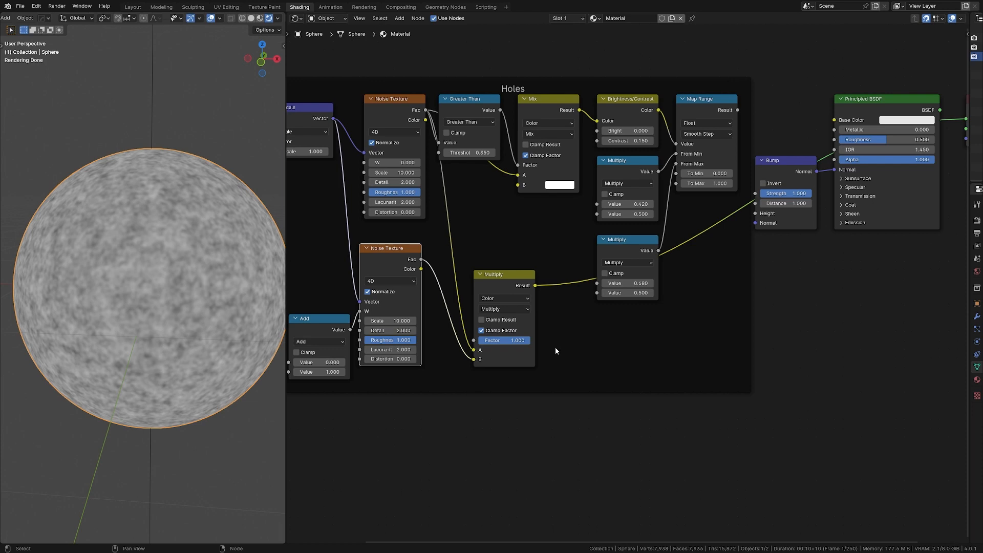
pyautogui.click(504, 308)
pyautogui.click(520, 344)
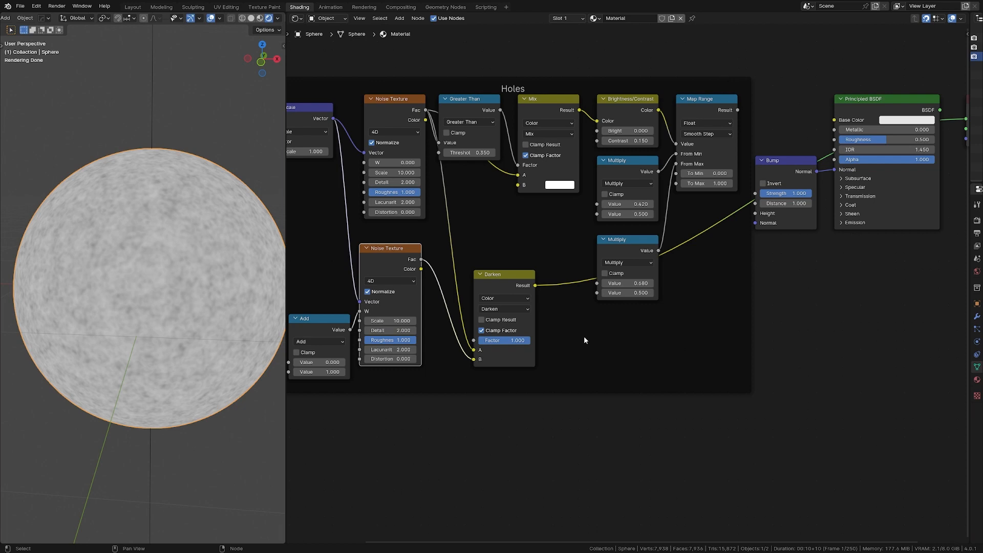
# - Move the nodes from Greater Than through Map Range, plus the Bump and shader nodes, away from the Noise Textures to free space
pyautogui.moveTo(711, 309); pyautogui.dragTo(562, 109)
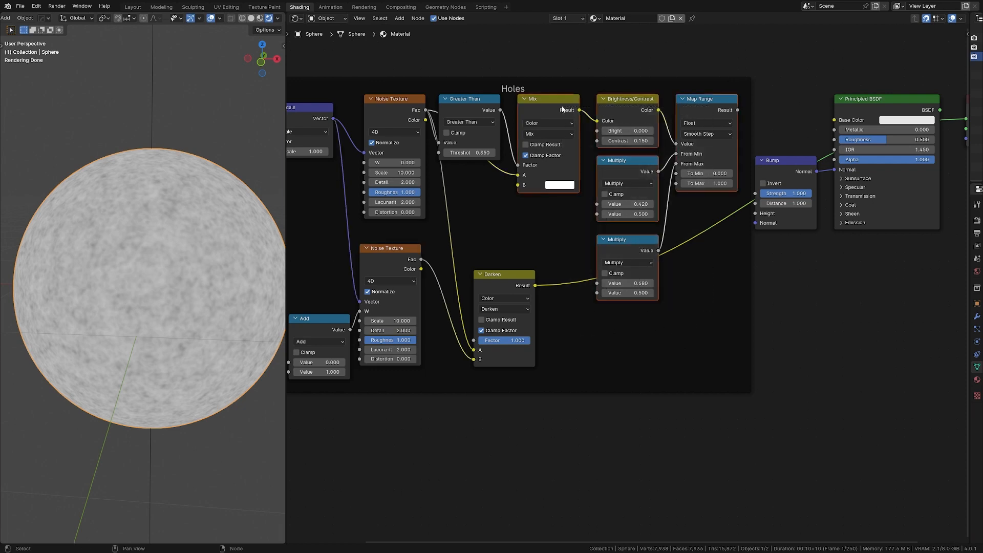
pyautogui.keyDown('shift'); pyautogui.click(465, 110); pyautogui.keyUp('shift')
pyautogui.keyDown('shift'); pyautogui.moveTo(768, 77); pyautogui.dragTo(893, 197); pyautogui.keyUp('shift')
pyautogui.press('g')
pyautogui.click(636, 223)
# - Preview the Map Range result, then place the Darken node beside the Noise Textures and connect its Result to Greater Than's Value
pyautogui.click(777, 107)
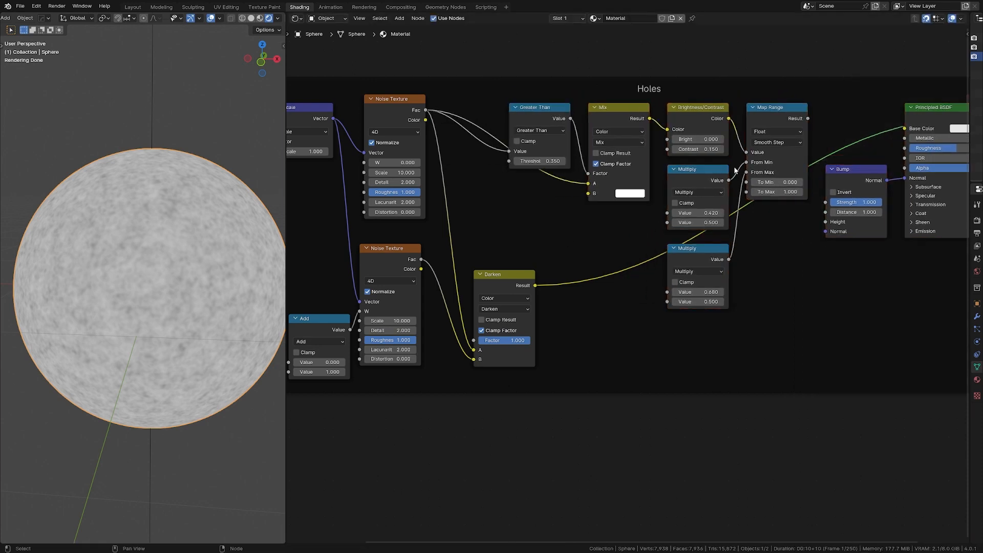
pyautogui.moveTo(807, 118); pyautogui.dragTo(905, 128)
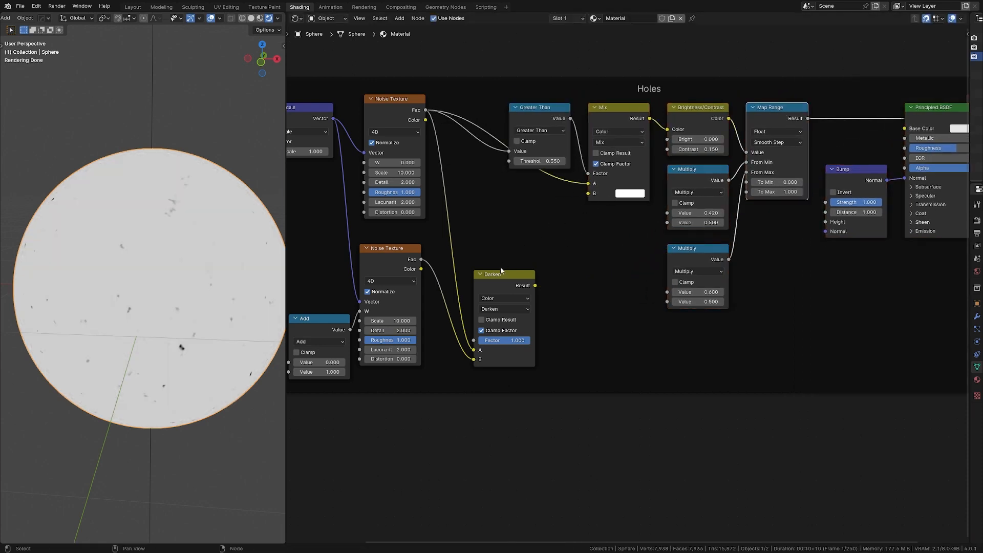
pyautogui.moveTo(501, 271); pyautogui.dragTo(509, 151)
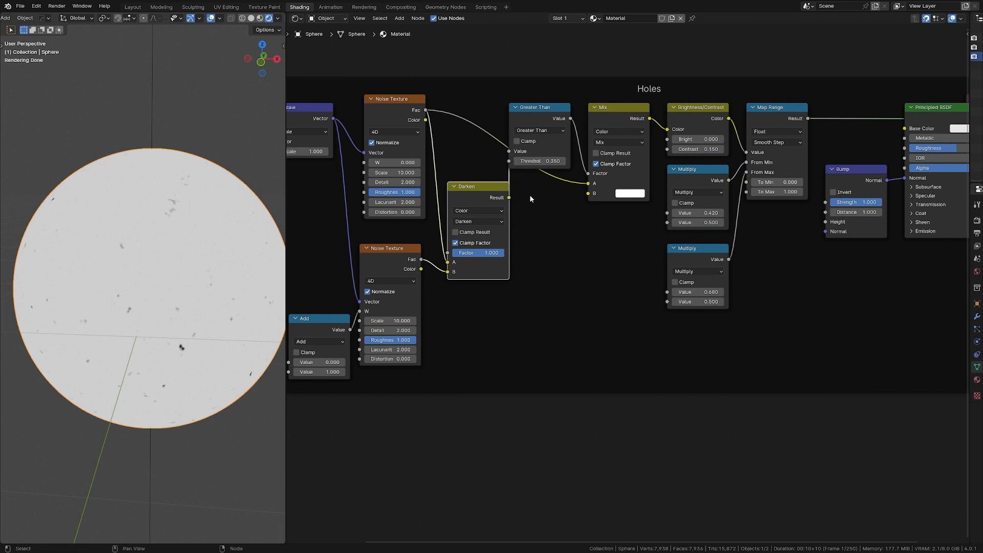
# - Connect the Darken node's Result to the Mix node's A input and align the Darken node with the rest of the Holes row
pyautogui.moveTo(509, 197); pyautogui.dragTo(587, 183)
pyautogui.moveTo(471, 191); pyautogui.dragTo(463, 182)
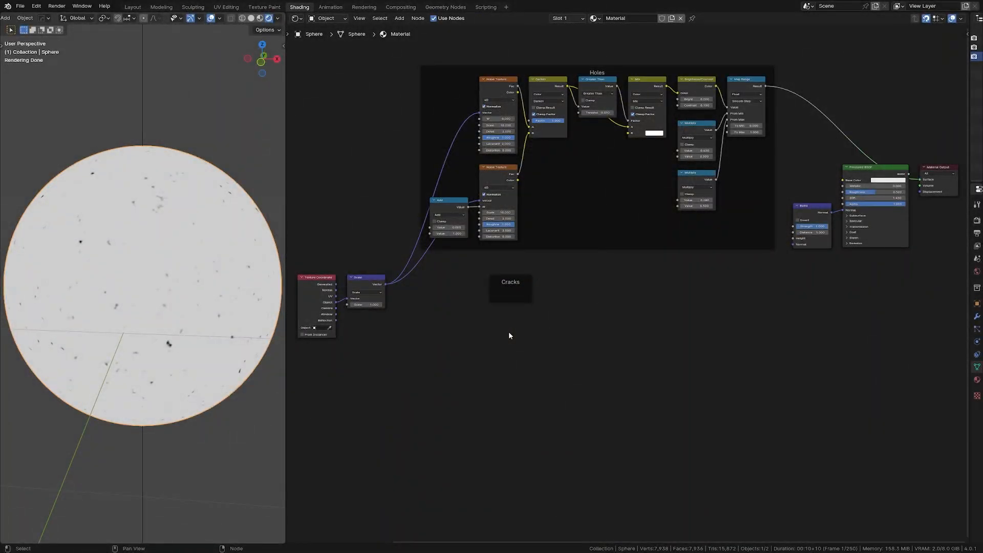
# - Add a Voronoi Texture to the Cracks frame, connect the Scale node's Vector to it and preview its output on the sphere
pyautogui.scroll(3, 509, 331)
pyautogui.moveTo(432, 345); pyautogui.dragTo(668, 261, button='middle')
pyautogui.hotkey('shift', 'a')
pyautogui.write('v')
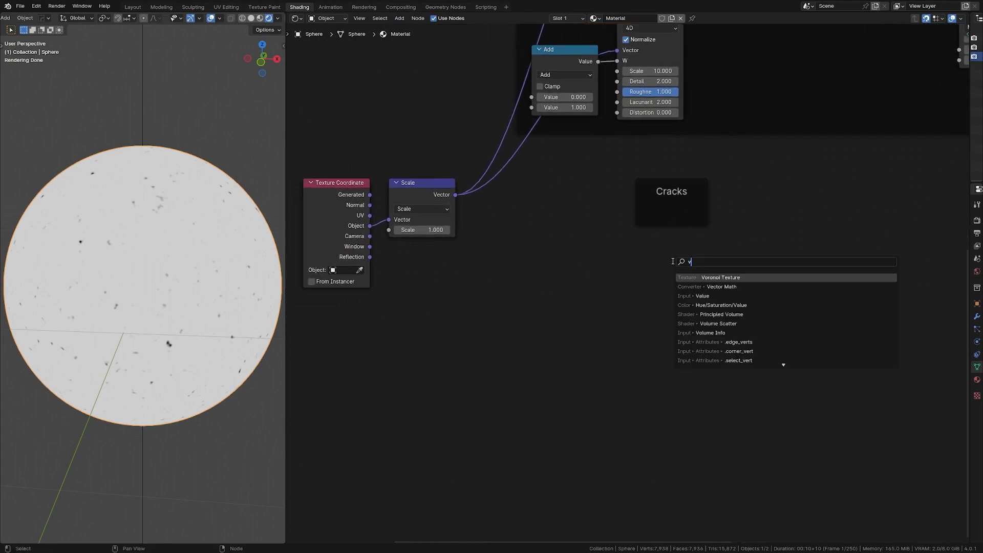
pyautogui.write('or')
pyautogui.press('Return')
pyautogui.click(649, 214)
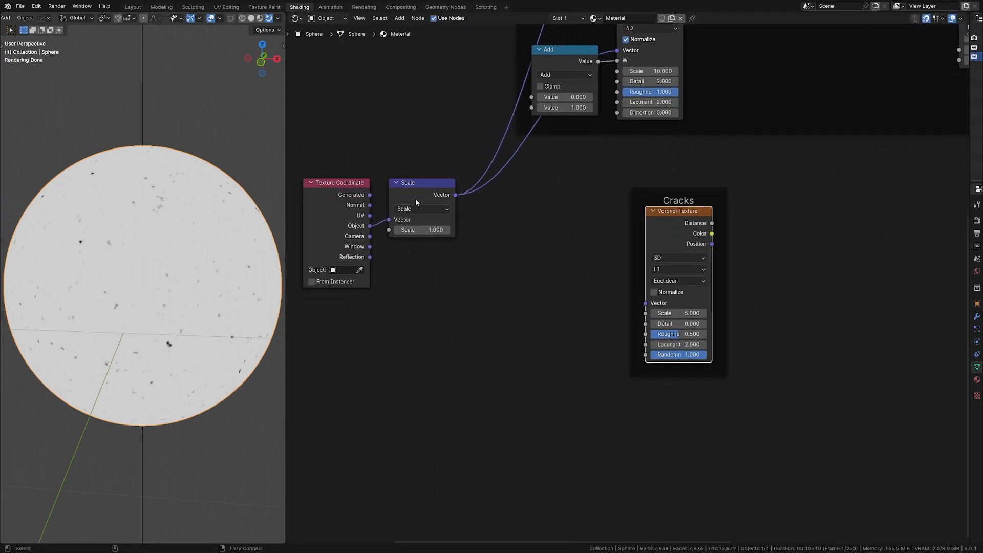
pyautogui.keyDown('alt'); pyautogui.moveTo(416, 202); pyautogui.dragTo(656, 242, button='right'); pyautogui.keyUp('alt')
pyautogui.keyDown('ctrl'); pyautogui.keyDown('shift'); pyautogui.click(676, 236); pyautogui.keyUp('shift'); pyautogui.keyUp('ctrl')
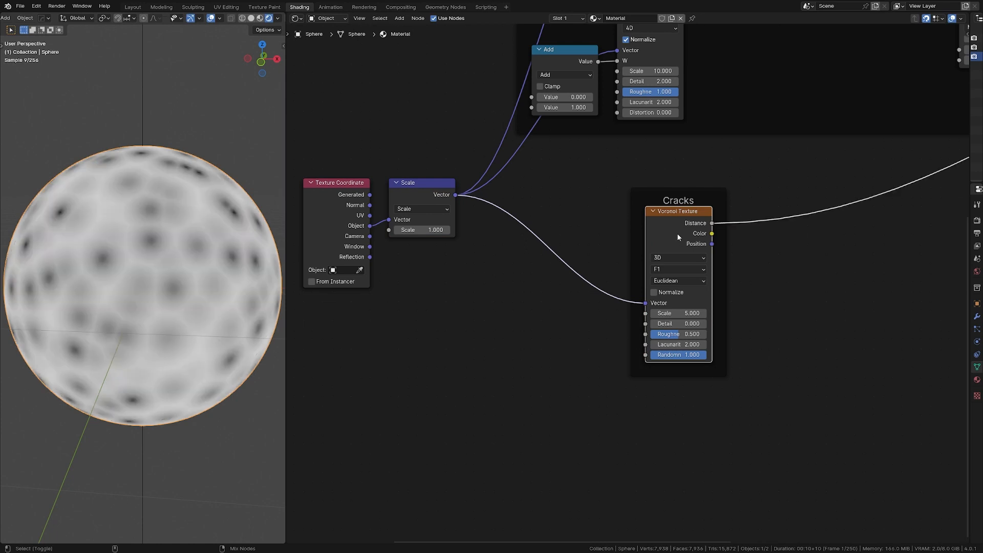
# - Set the Voronoi Texture to 4D and Distance to Edge with a Scale of 3
pyautogui.click(678, 257)
pyautogui.click(675, 313)
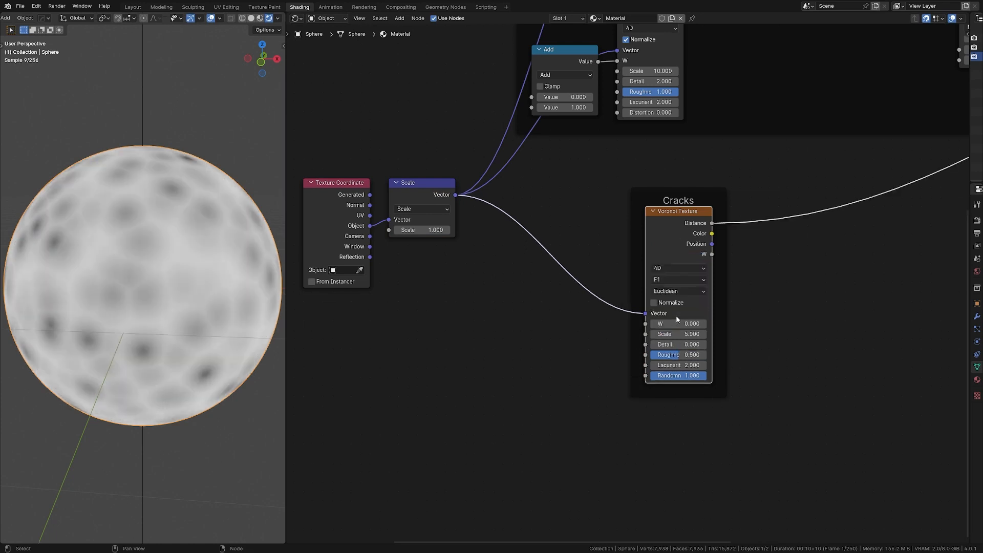
pyautogui.click(705, 281)
pyautogui.click(696, 334)
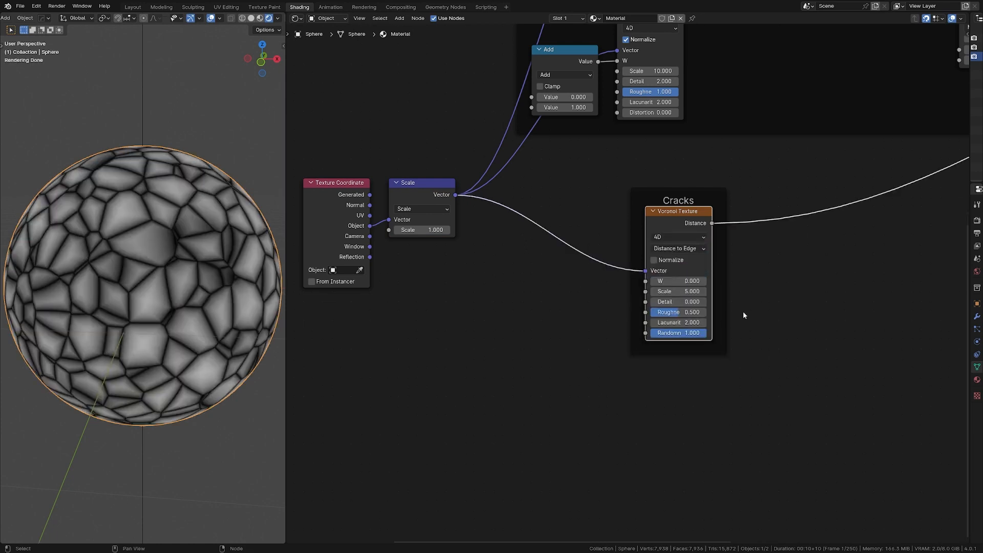
pyautogui.click(699, 294)
pyautogui.write('3')
pyautogui.press('Return')
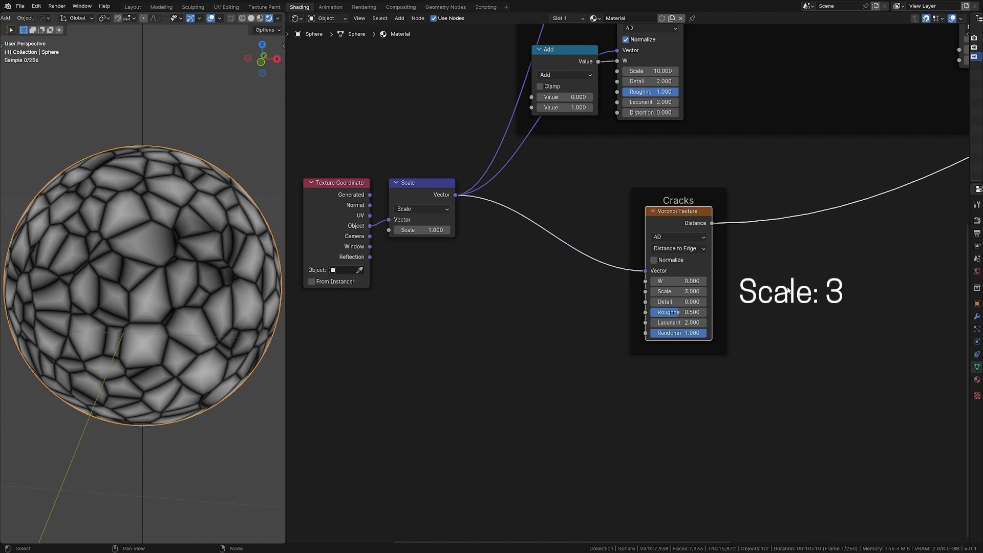
# - Insert a Map Range node on the Voronoi Texture's Distance output, leaving space between the two nodes
pyautogui.hotkey('shift', 'a')
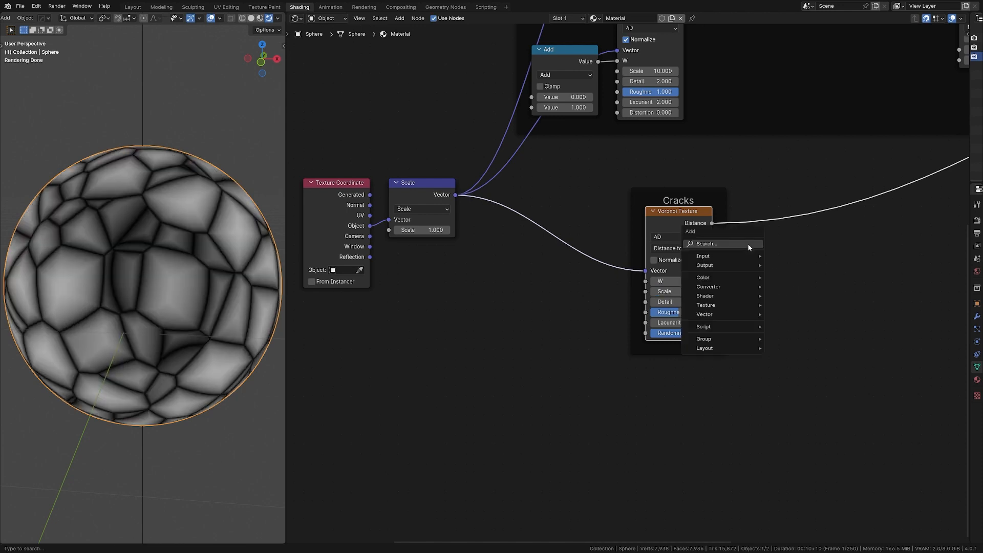
pyautogui.write('map ran')
pyautogui.press('Return')
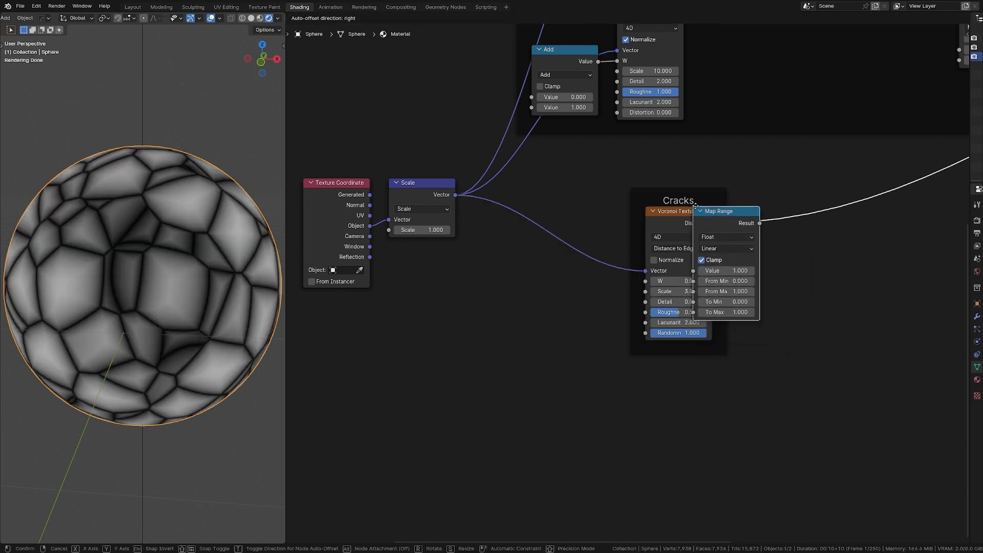
pyautogui.click(749, 206)
pyautogui.moveTo(770, 212); pyautogui.dragTo(854, 215)
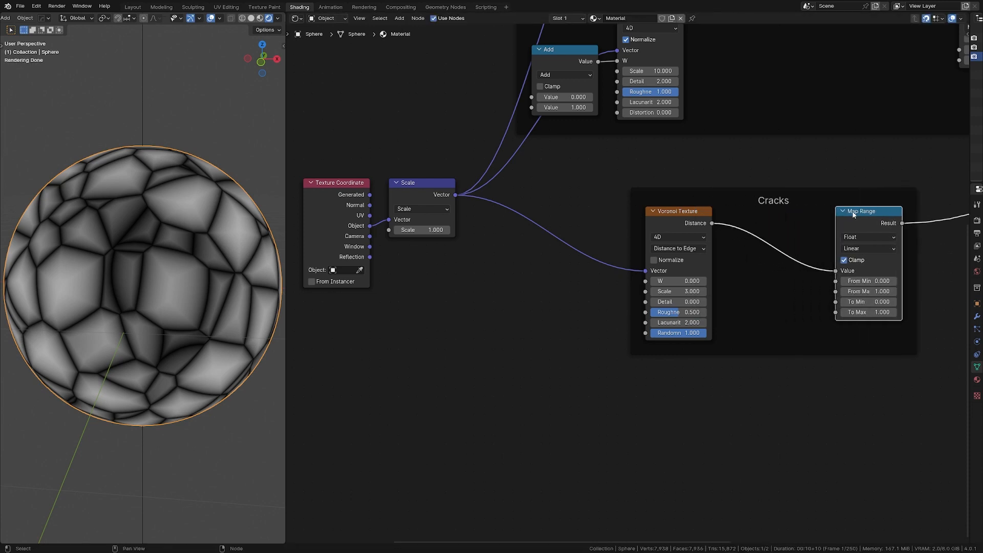
# - Set the Cracks Map Range to Smooth Step interpolation with From Max at 0.02
pyautogui.click(851, 248)
pyautogui.click(851, 290)
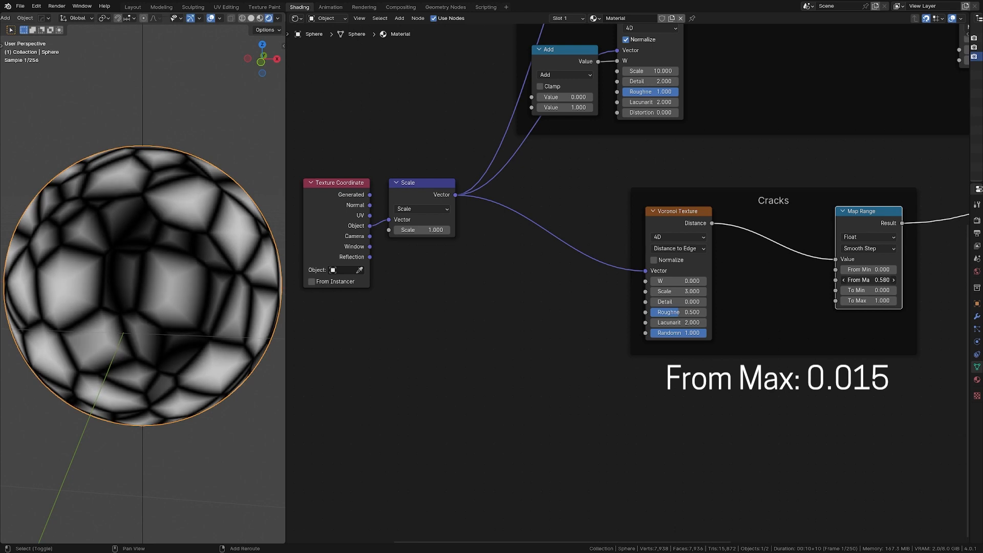
pyautogui.moveTo(869, 279); pyautogui.dragTo(817, 290)
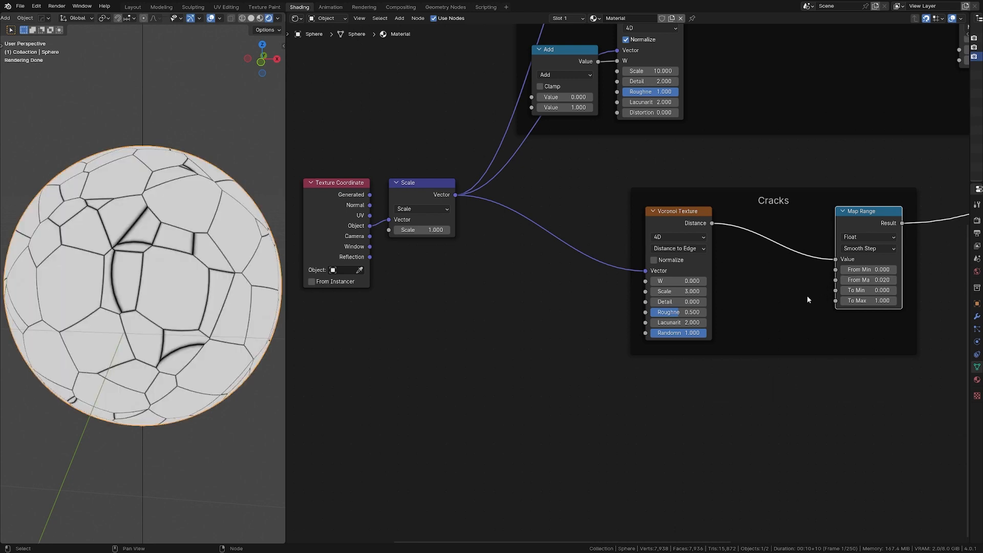
# - Add a Math node set to Multiply between the Voronoi Texture and Map Range, with its second value at 0.1
pyautogui.press('shift')
pyautogui.hotkey('shift', 'a')
pyautogui.write('add')
pyautogui.press('Return')
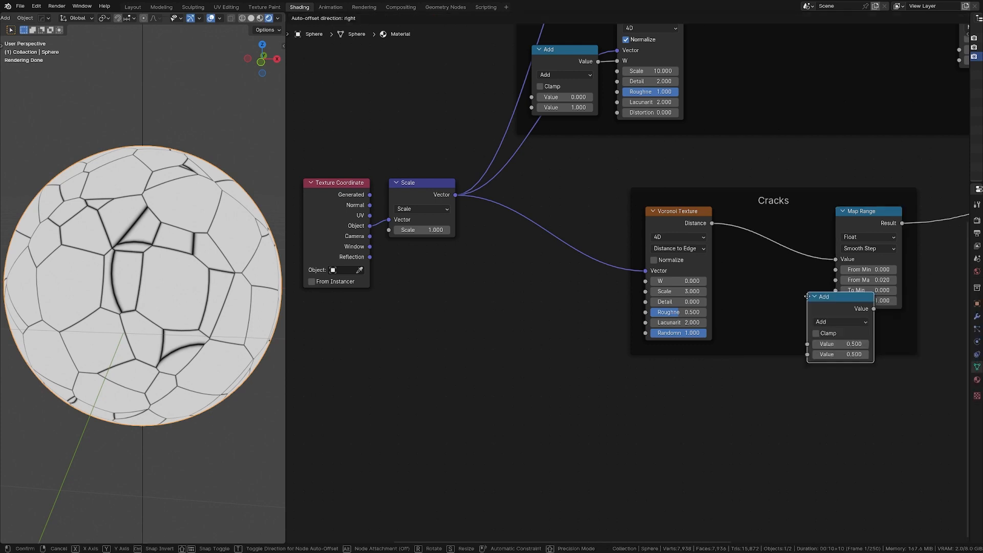
pyautogui.click(737, 280)
pyautogui.click(776, 302)
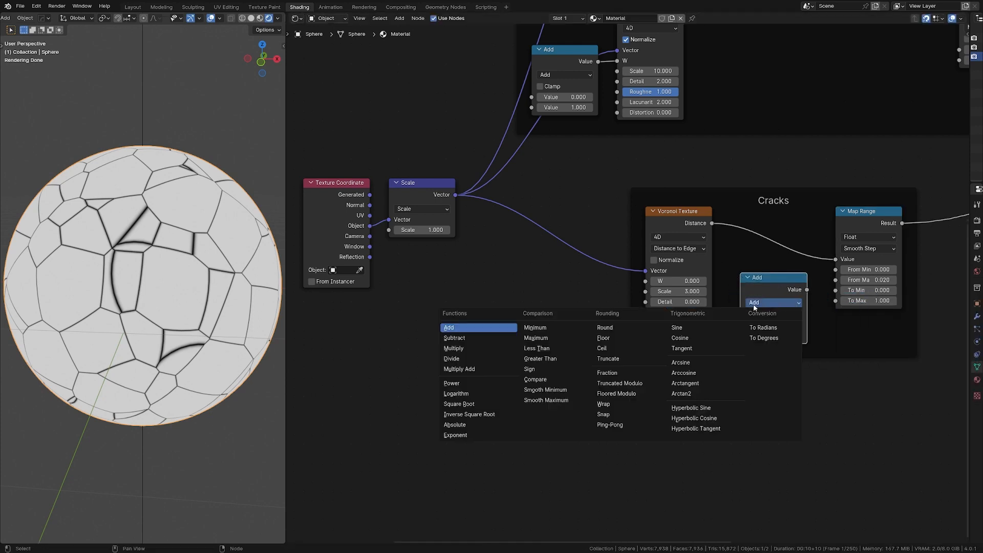
pyautogui.click(480, 346)
pyautogui.click(773, 335)
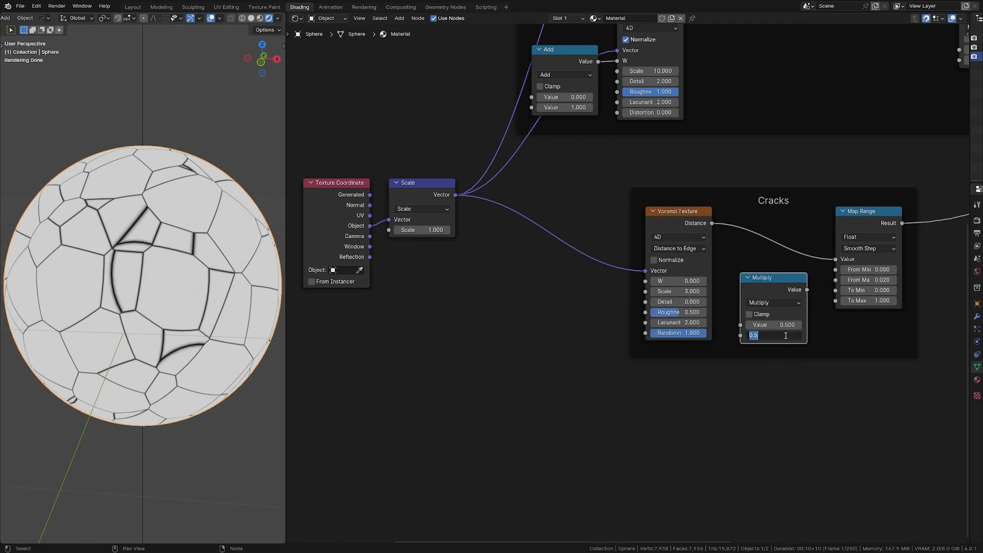
pyautogui.press('Return')
pyautogui.click(773, 334)
pyautogui.write('0.1')
pyautogui.press('Return')
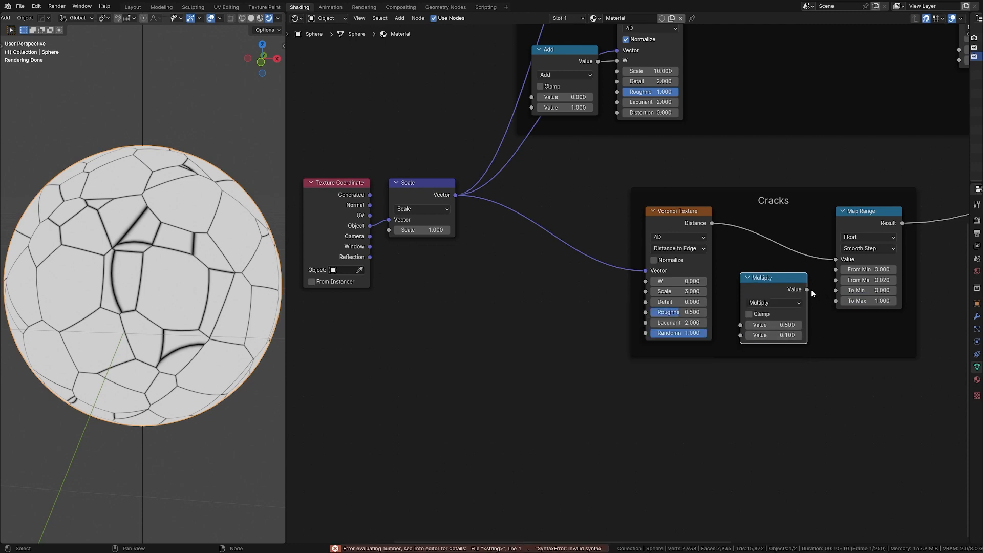
# - Connect the Multiply node to Map Range's From Max, setting Multiply's first value to 0.15 and Map Range's To Min to 0.02
pyautogui.moveTo(807, 290); pyautogui.dragTo(835, 280)
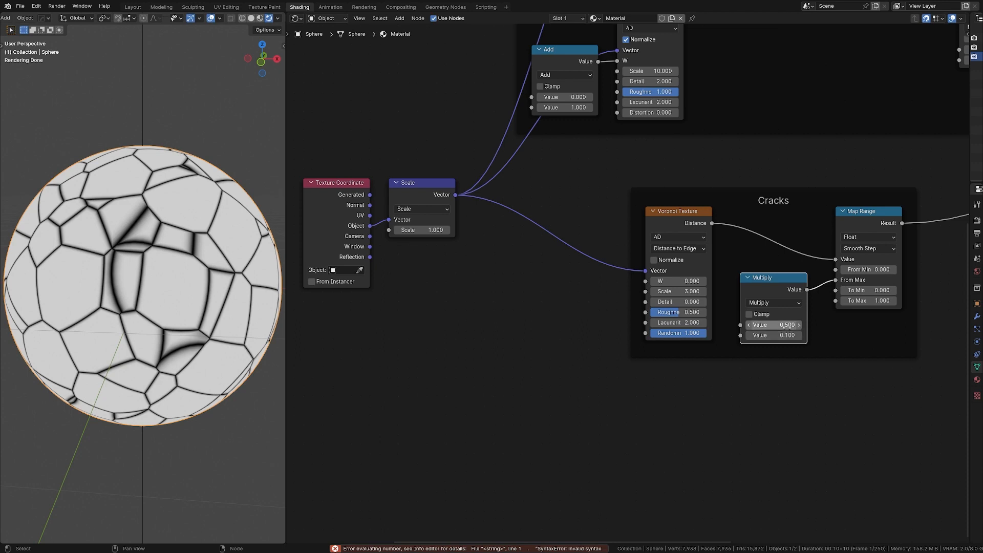
pyautogui.moveTo(787, 325); pyautogui.dragTo(758, 325)
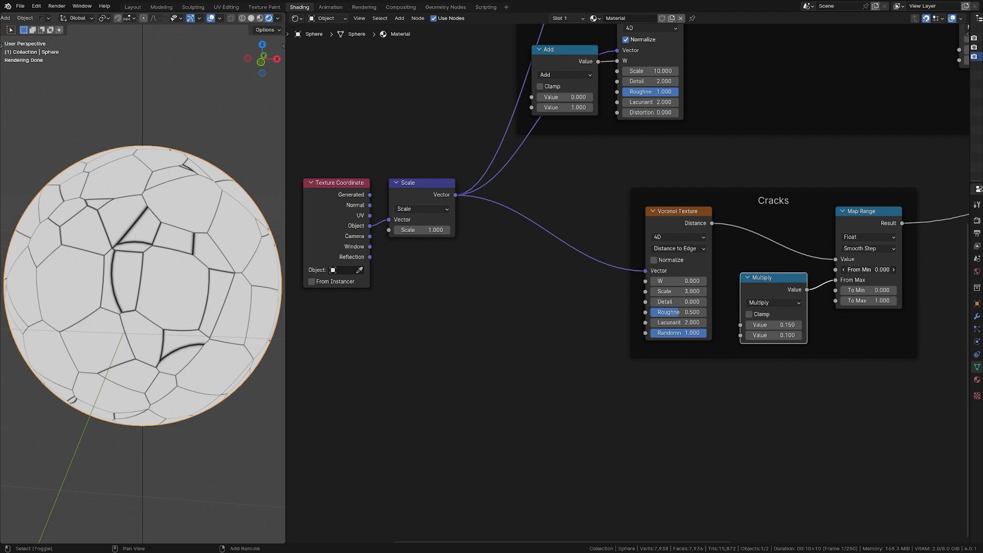
pyautogui.moveTo(869, 269)
pyautogui.keyDown('shift'); pyautogui.mouseDown()
pyautogui.moveTo(901, 269)
pyautogui.moveTo(858, 270)
pyautogui.moveTo(868, 269)
pyautogui.mouseUp(); pyautogui.keyUp('shift')
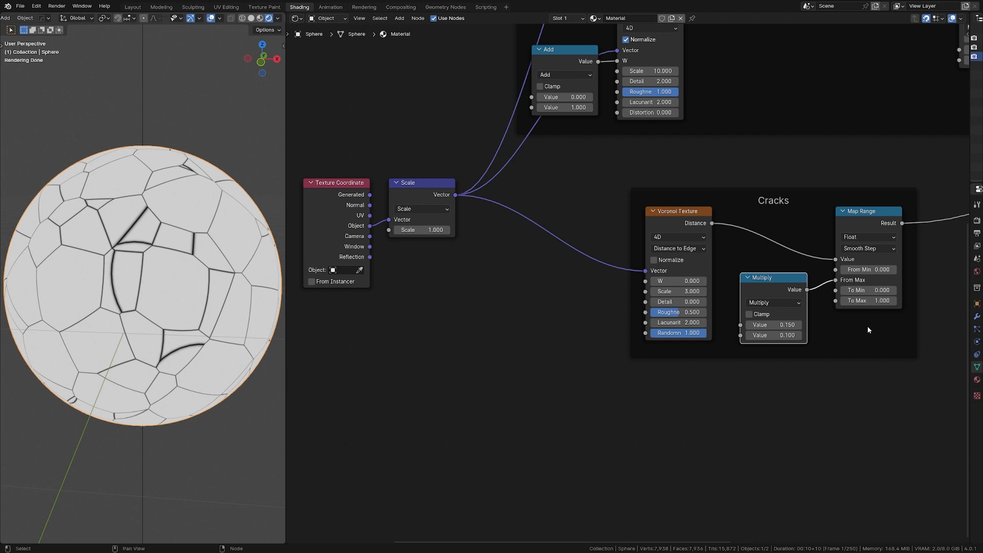
pyautogui.moveTo(871, 289)
pyautogui.keyDown('shift'); pyautogui.mouseDown()
pyautogui.moveTo(882, 290)
pyautogui.moveTo(868, 290)
pyautogui.mouseUp(); pyautogui.keyUp('shift')
# - Move the Distortion frame into the Cracks frame, between the Scale node and the Voronoi Texture
pyautogui.moveTo(375, 352); pyautogui.dragTo(418, 295, button='middle')
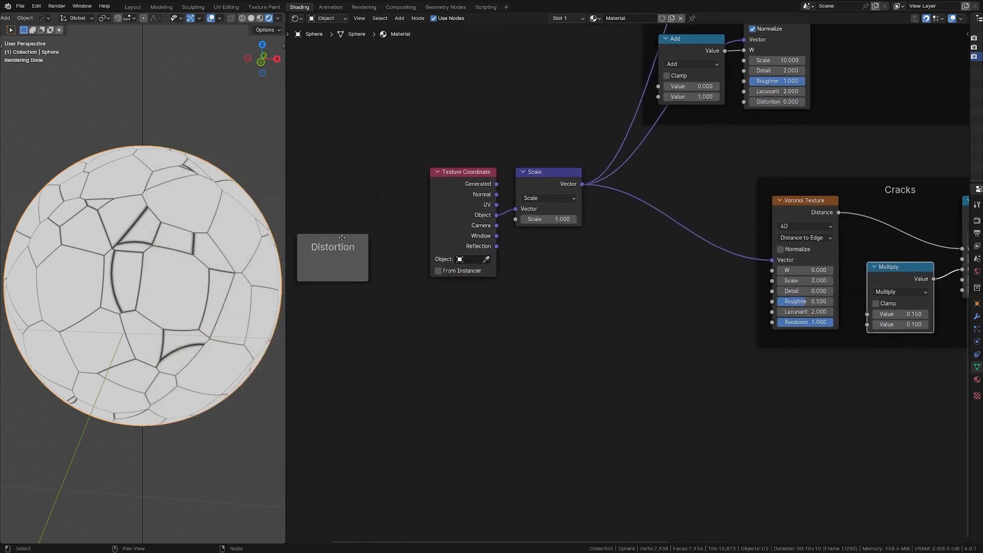
pyautogui.moveTo(341, 237); pyautogui.dragTo(769, 304)
pyautogui.moveTo(722, 386); pyautogui.dragTo(516, 394, button='middle')
pyautogui.moveTo(538, 309); pyautogui.dragTo(445, 260)
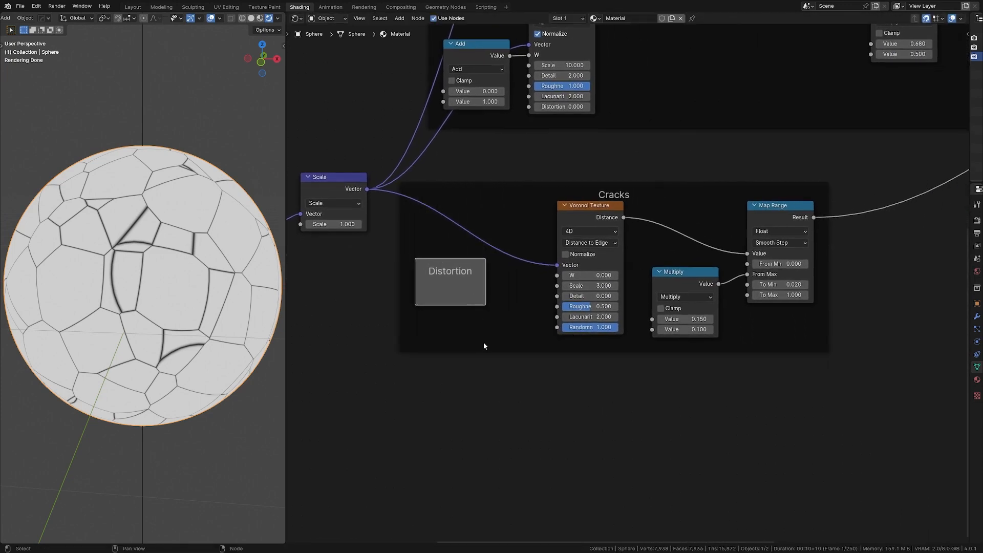
# - Add a Mix Color node set to Linear Light in the Distortion frame, feed the Scale node's Vector into A and preview it
pyautogui.hotkey('shift', 'a')
pyautogui.write('mix colo')
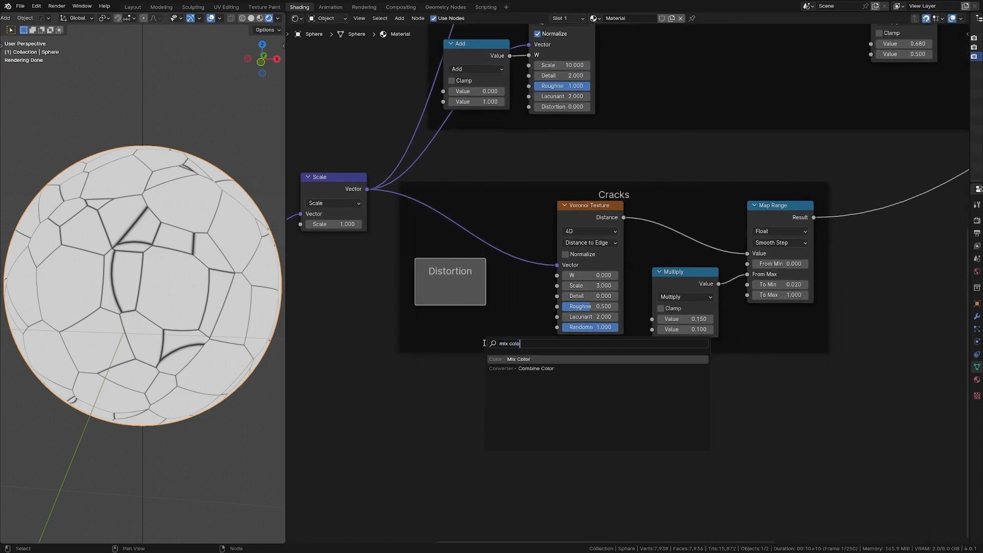
pyautogui.press('Return')
pyautogui.click(429, 283)
pyautogui.click(457, 318)
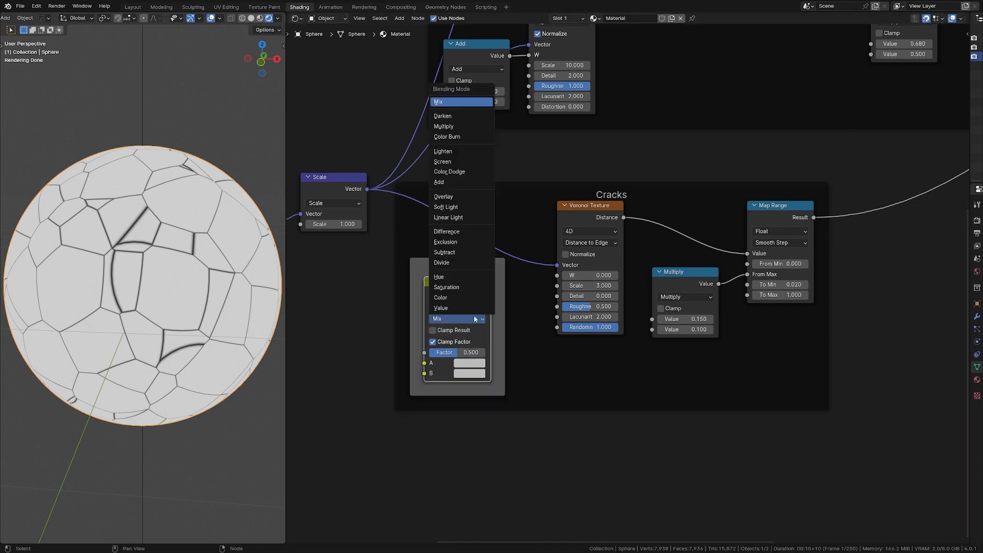
pyautogui.click(475, 221)
pyautogui.moveTo(368, 189); pyautogui.dragTo(424, 363)
pyautogui.keyDown('ctrl'); pyautogui.keyDown('shift'); pyautogui.click(467, 286); pyautogui.keyUp('shift'); pyautogui.keyUp('ctrl')
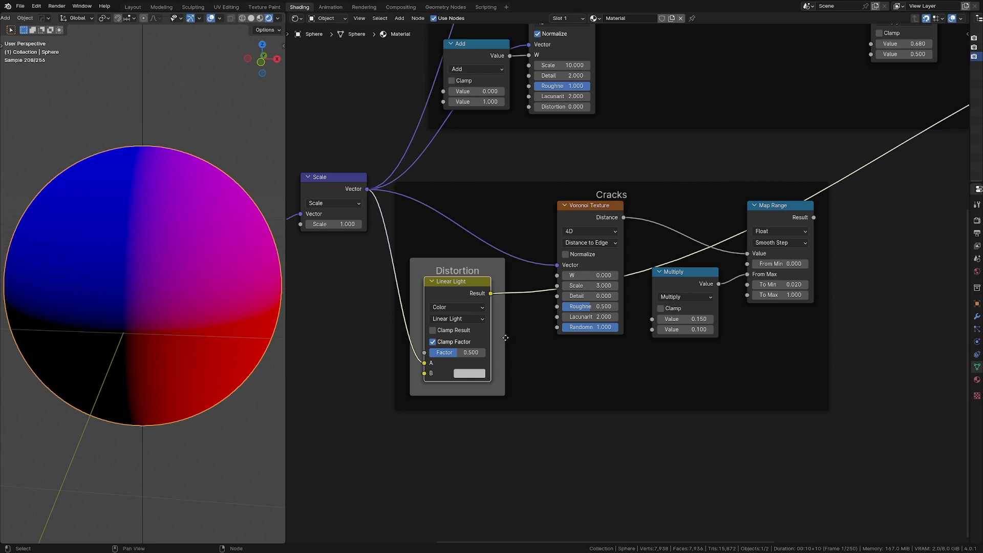
# - Add a Noise Texture to the Distortion frame, feeding it the Scale node's Vector and connecting its Color to Linear Light's B input
pyautogui.hotkey('shift', 'a')
pyautogui.write('noise')
pyautogui.press('Return')
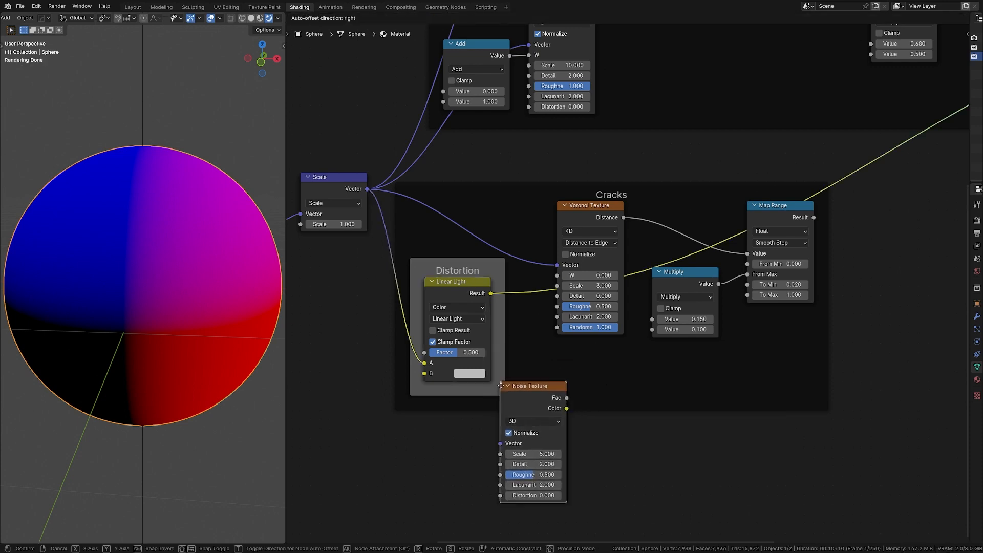
pyautogui.click(350, 317)
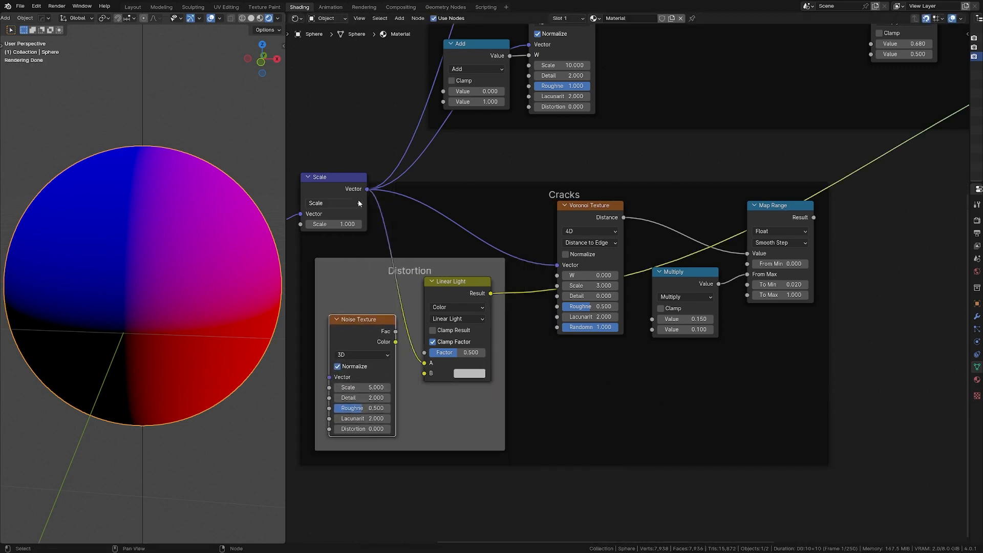
pyautogui.moveTo(367, 189); pyautogui.dragTo(330, 378)
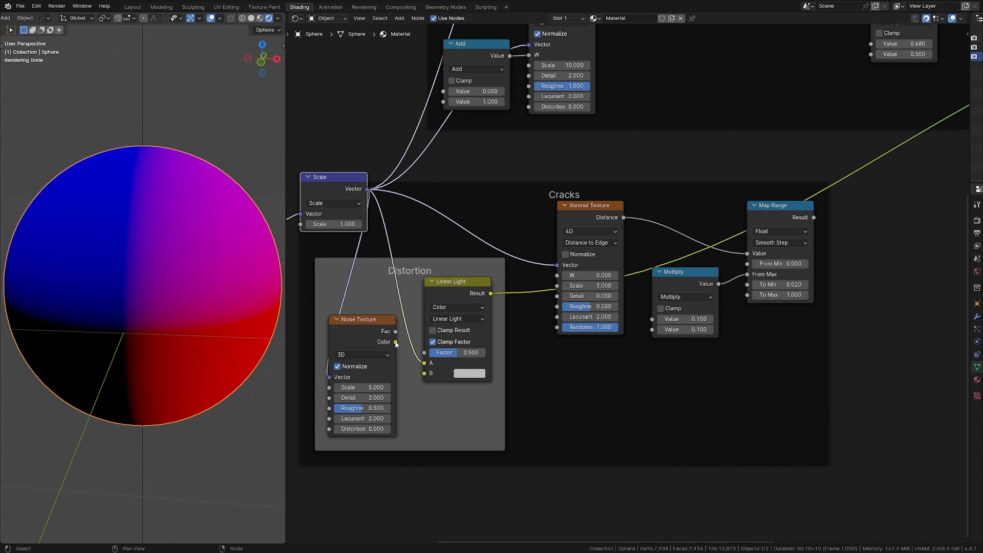
pyautogui.moveTo(396, 342); pyautogui.dragTo(424, 374)
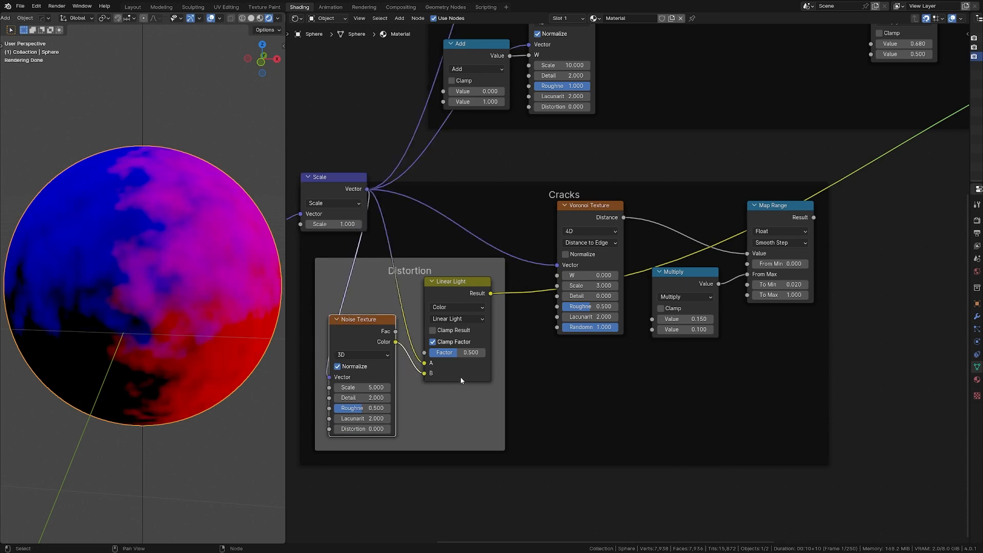
# - Try Factor 0 and the Mix blend mode on the Linear Light node, and return it to Linear Light with Factor 0.5
pyautogui.moveTo(458, 352); pyautogui.dragTo(429, 352)
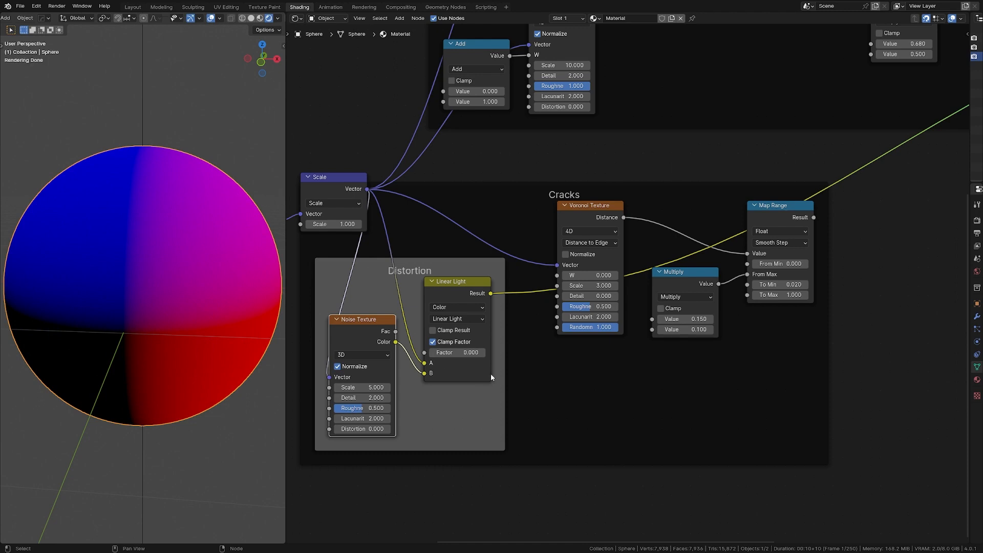
pyautogui.click(476, 318)
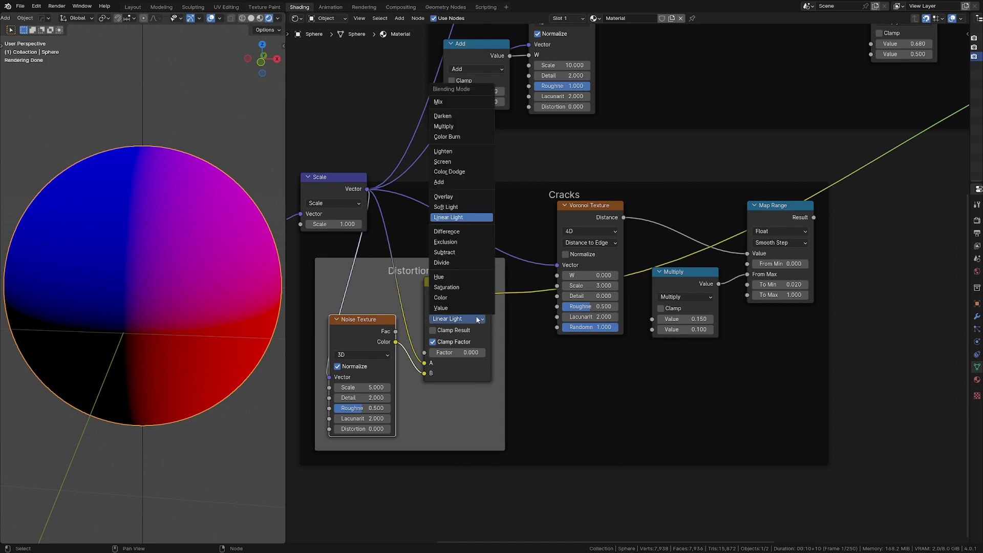
pyautogui.click(460, 105)
pyautogui.moveTo(440, 353)
pyautogui.mouseDown()
pyautogui.moveTo(482, 354)
pyautogui.moveTo(430, 354)
pyautogui.mouseUp()
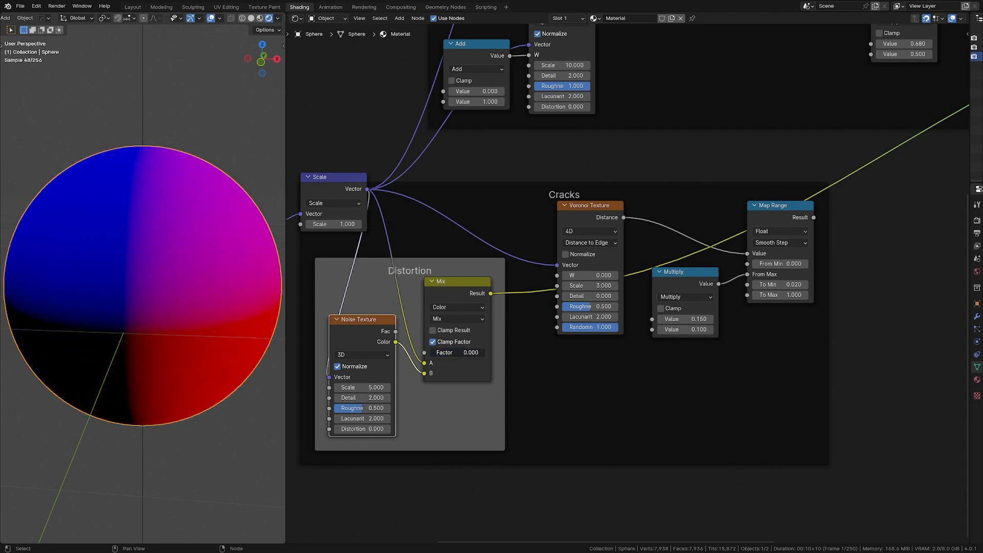
pyautogui.click(479, 319)
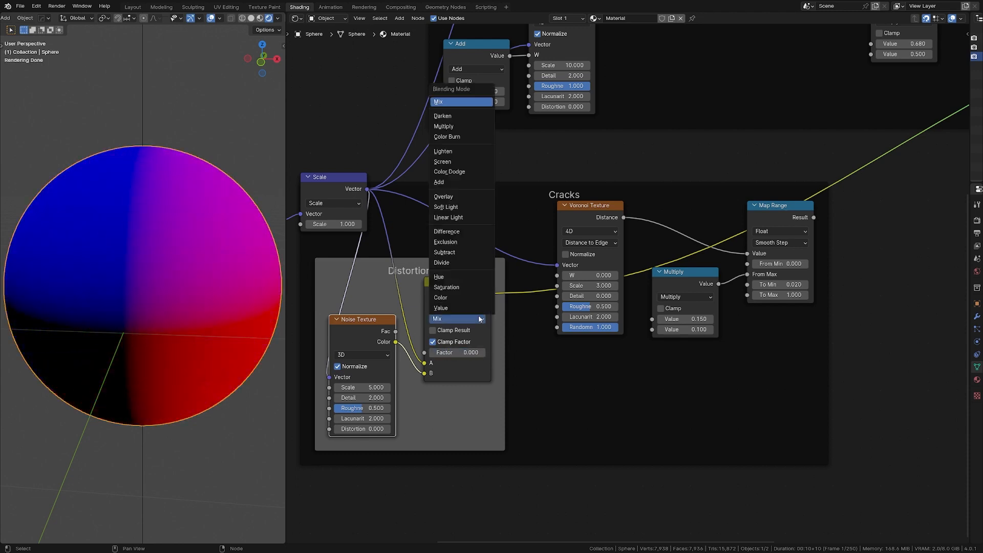
pyautogui.click(469, 217)
pyautogui.click(472, 353)
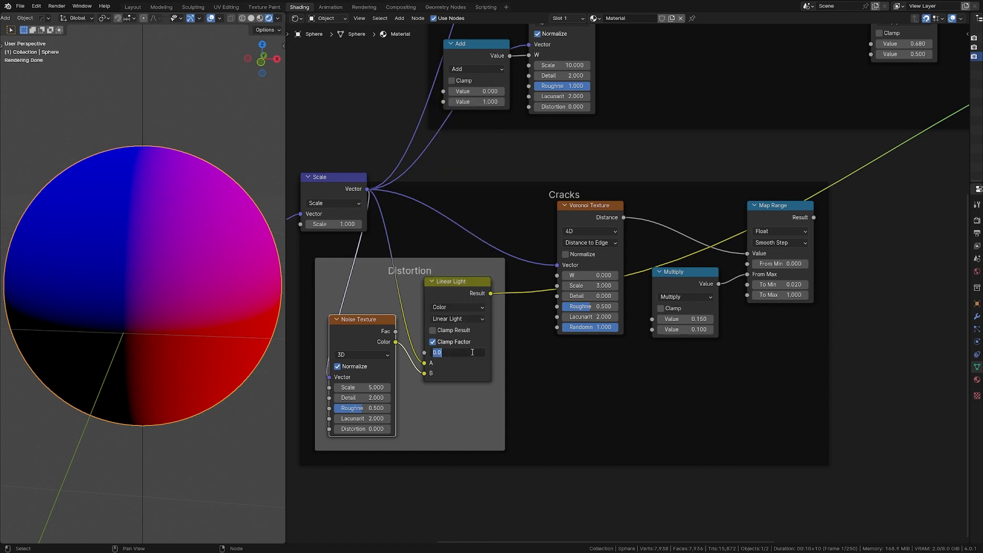
pyautogui.write('0.5')
pyautogui.press('Return')
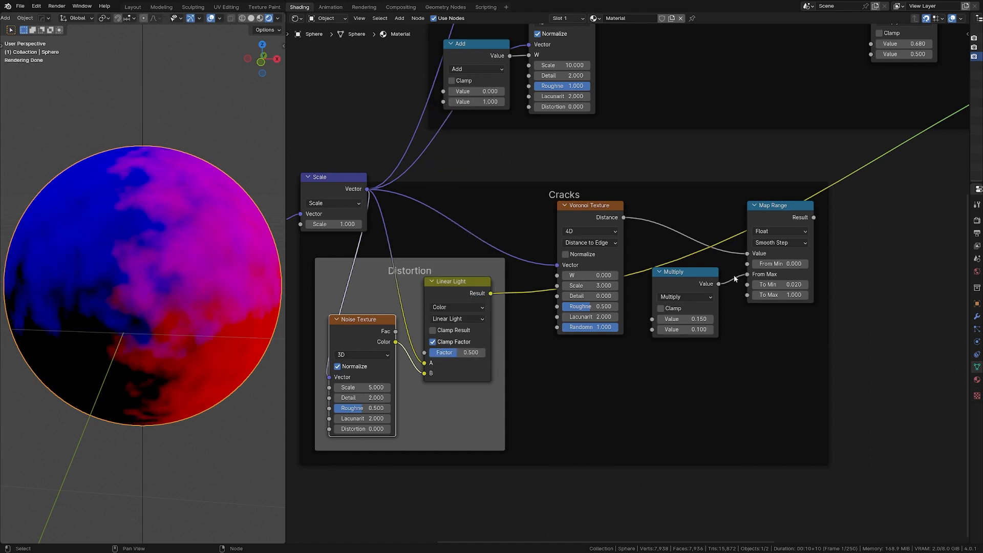
# - Preview the Cracks Map Range result on the sphere
pyautogui.keyDown('ctrl'); pyautogui.keyDown('shift'); pyautogui.click(749, 274); pyautogui.keyUp('shift'); pyautogui.keyUp('ctrl')
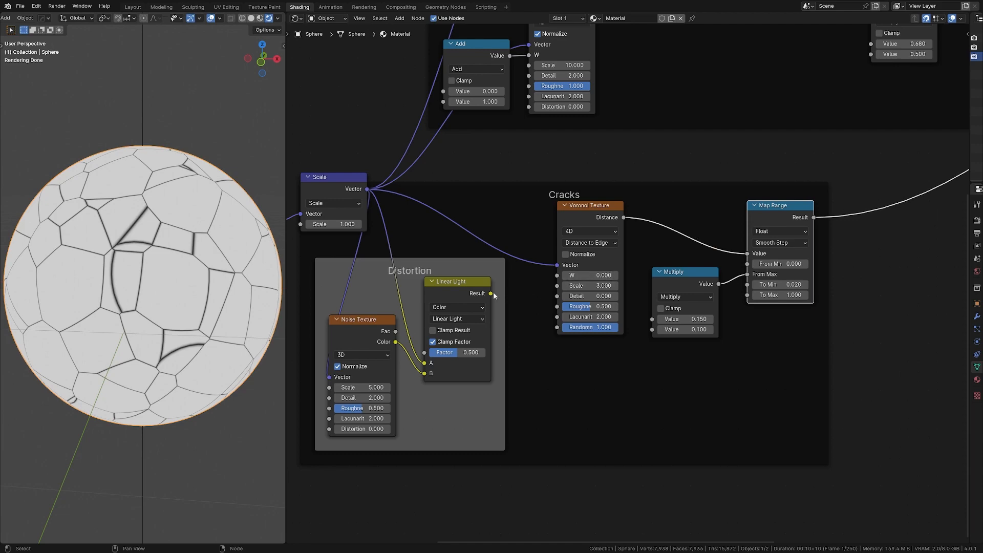
# - Feed the Linear Light Result into the Cracks Voronoi Texture's Vector input and set the Linear Light Factor to 0.1
pyautogui.moveTo(490, 294); pyautogui.dragTo(557, 265)
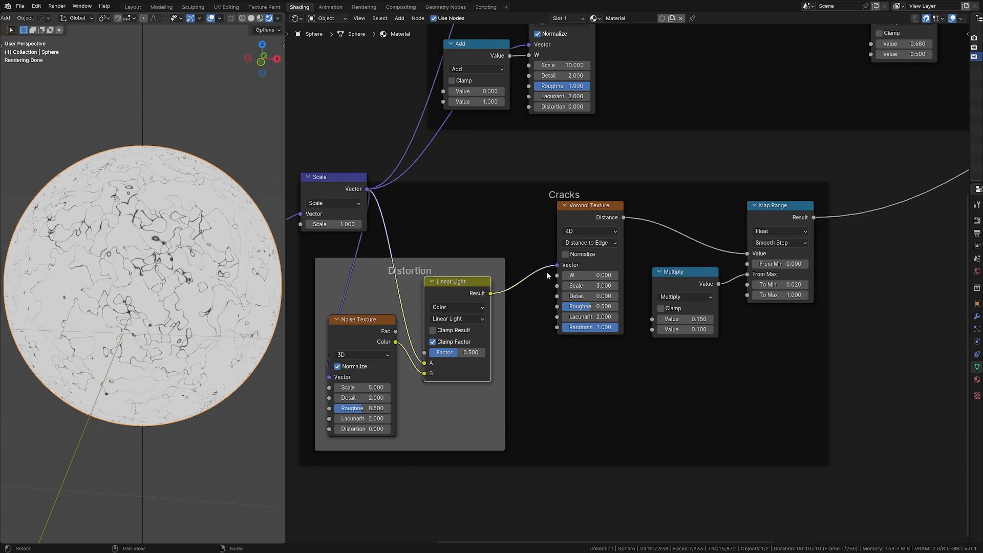
pyautogui.moveTo(457, 357); pyautogui.dragTo(479, 353)
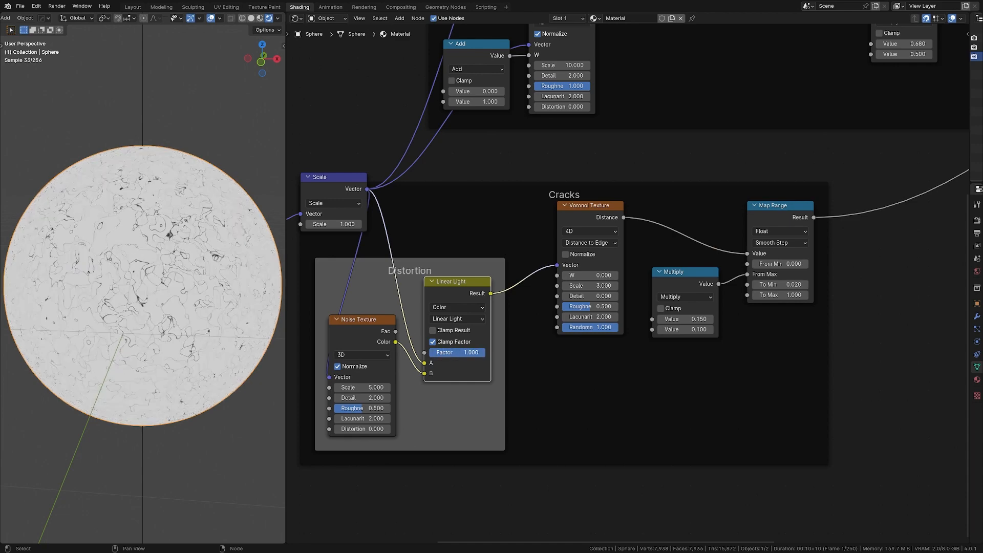
pyautogui.click(480, 353)
pyautogui.write('0.1')
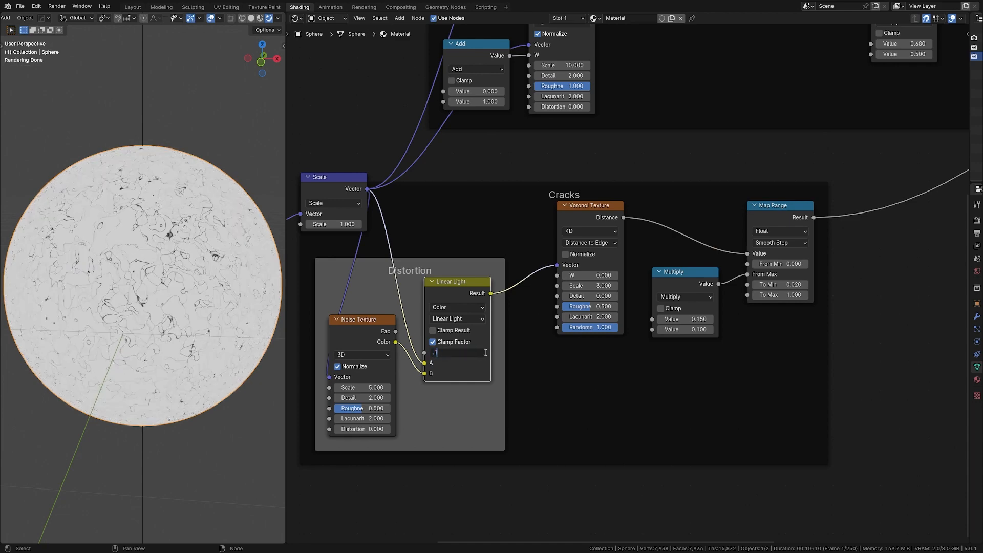
pyautogui.press('Return')
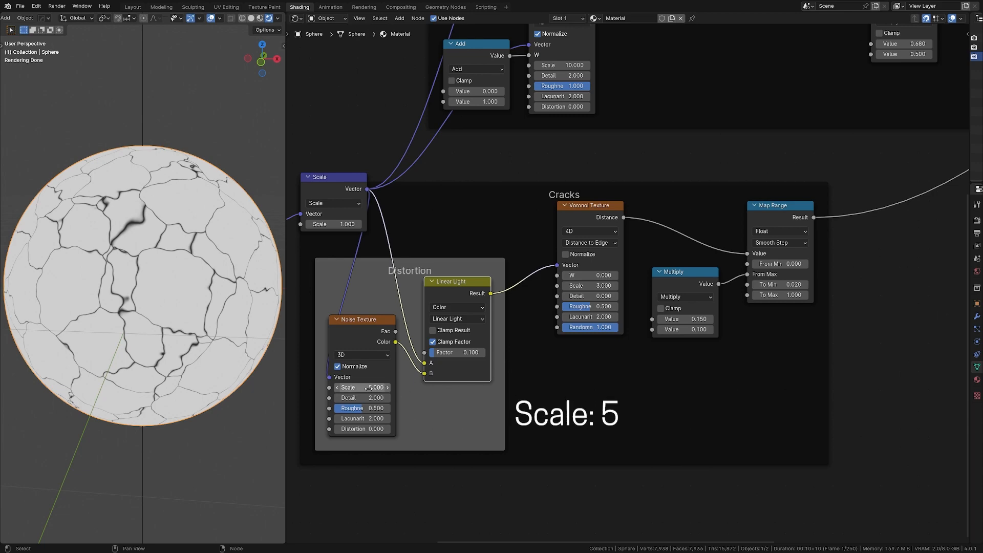
# - Try Scale 12.9 and Detail 0 on the Distortion frame's Noise Texture and inspect the cracks up close
pyautogui.moveTo(361, 387); pyautogui.dragTo(404, 388)
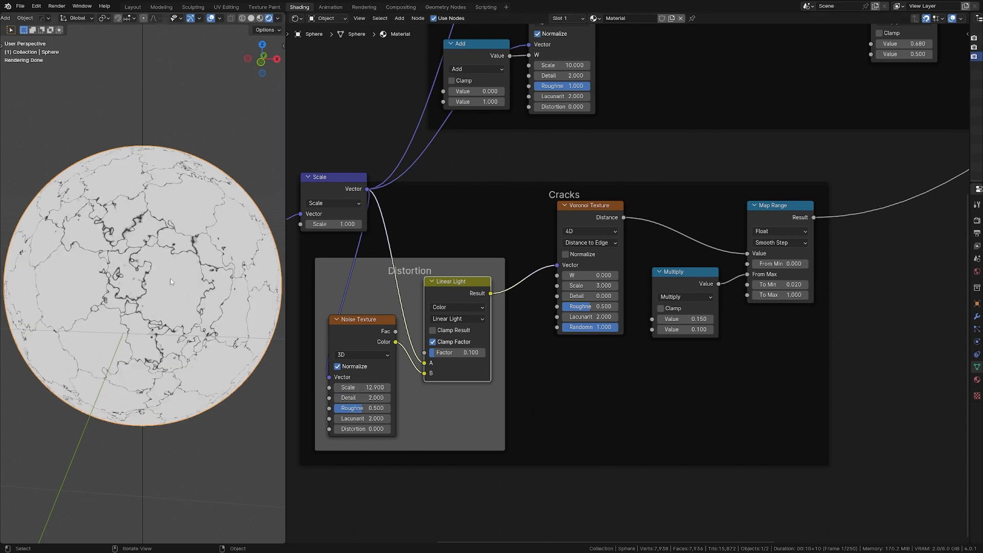
pyautogui.scroll(8, 116, 291)
pyautogui.scroll(3, 116, 291)
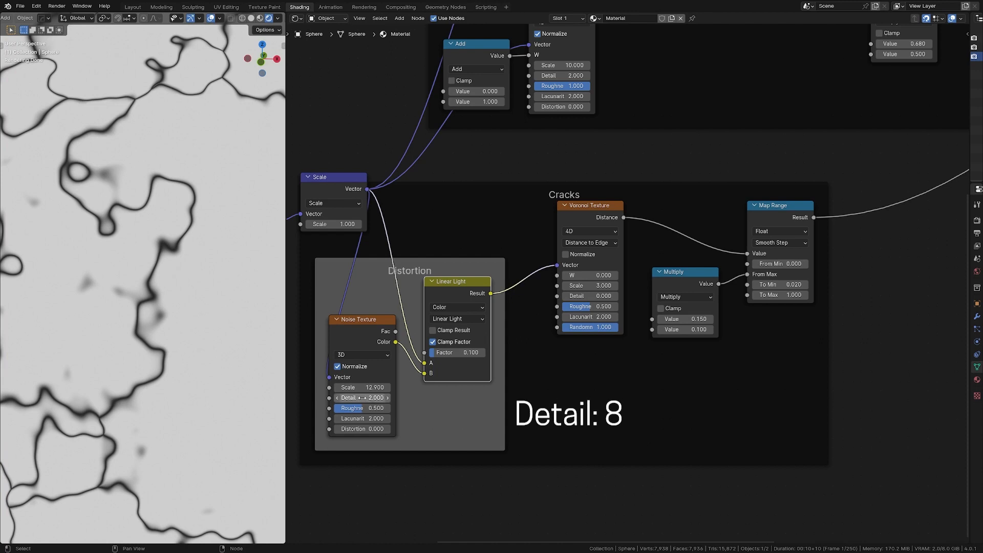
pyautogui.moveTo(362, 397)
pyautogui.mouseDown()
pyautogui.moveTo(440, 397)
pyautogui.moveTo(359, 398)
pyautogui.mouseUp()
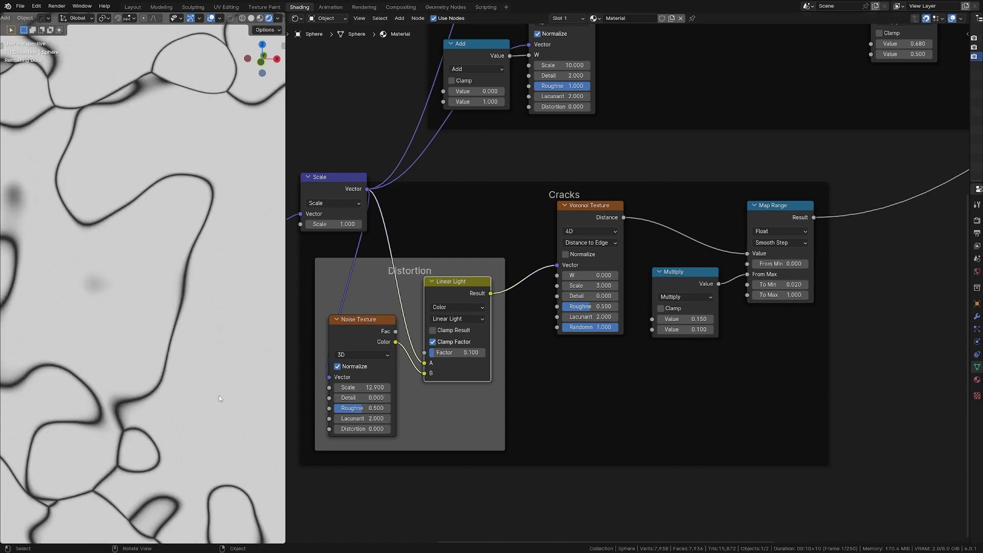
pyautogui.scroll(-10, 219, 399)
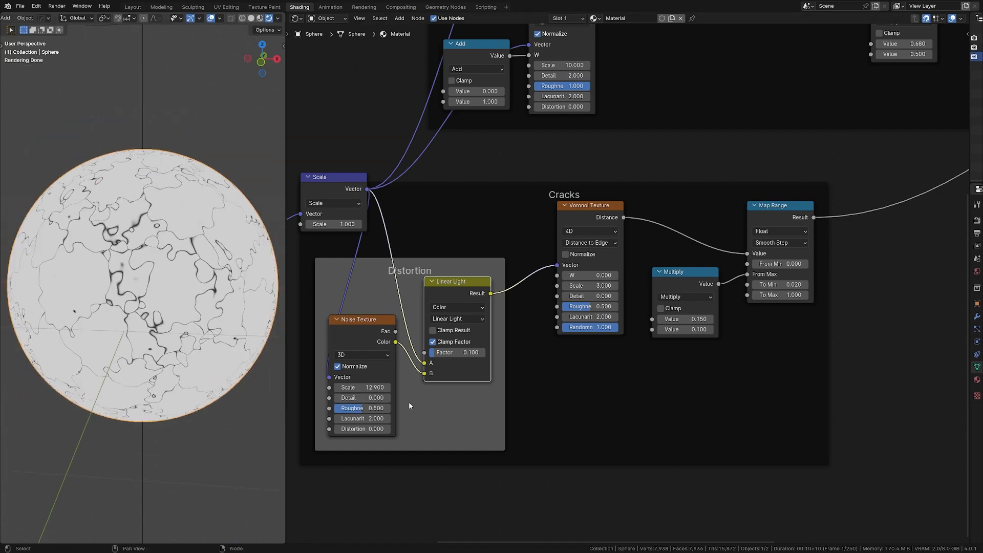
# - Set the Distortion frame's Noise Texture to Scale 5 and Detail 8
pyautogui.click(364, 388)
pyautogui.write('5')
pyautogui.press('Return')
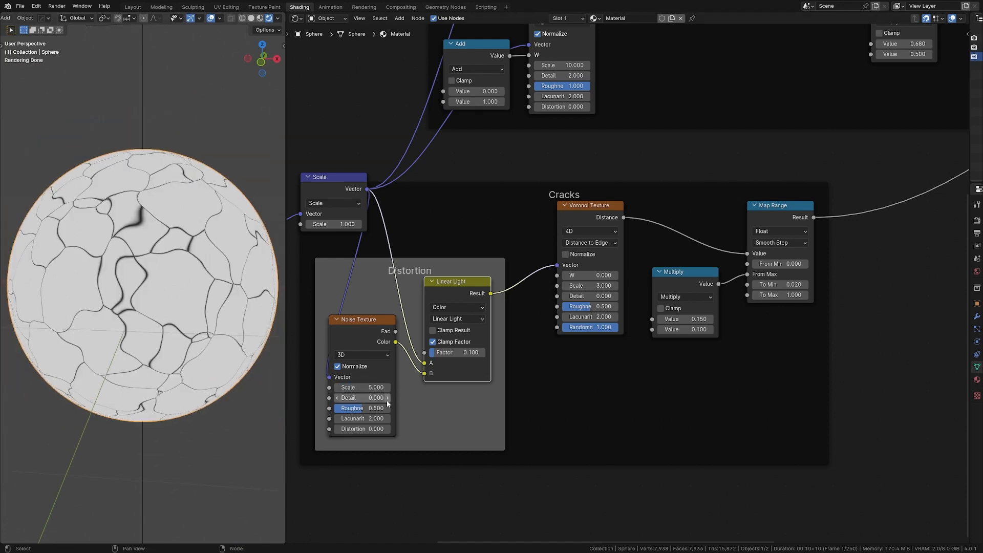
pyautogui.click(388, 400)
pyautogui.write('8')
pyautogui.press('Return')
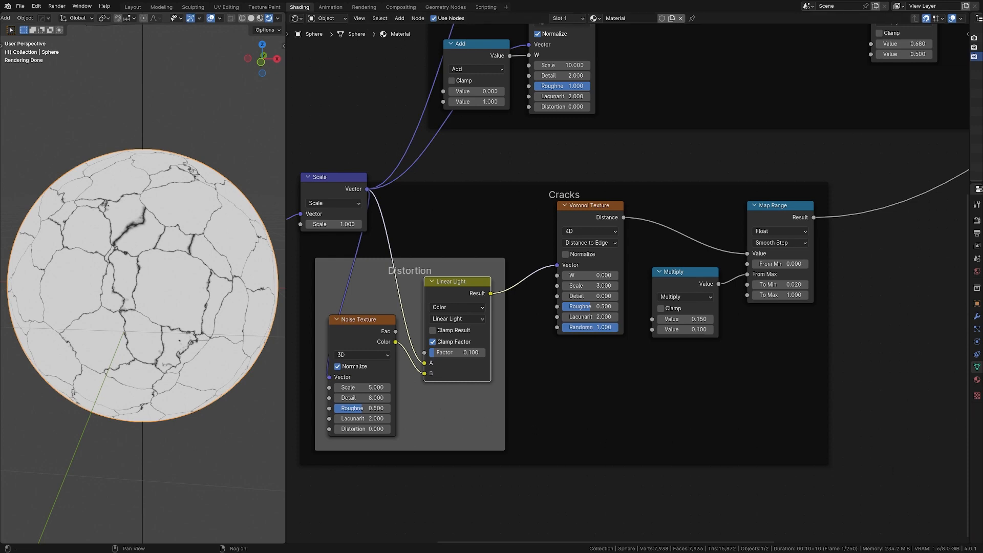
# - Place the Mask frame inside the Cracks frame above the Voronoi Texture, lowering the Voronoi, Multiply and Map Range nodes to make room
pyautogui.moveTo(573, 403); pyautogui.dragTo(841, 376, button='middle')
pyautogui.moveTo(307, 236); pyautogui.dragTo(782, 196)
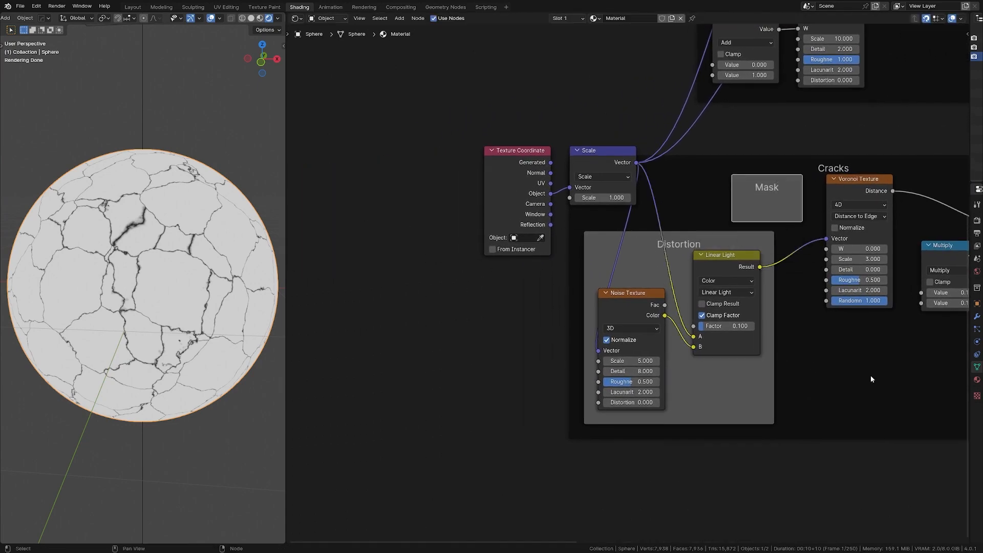
pyautogui.moveTo(843, 373); pyautogui.dragTo(579, 363, button='middle')
pyautogui.moveTo(550, 159); pyautogui.dragTo(646, 138)
pyautogui.moveTo(901, 294); pyautogui.dragTo(861, 299, button='middle')
pyautogui.moveTo(845, 307); pyautogui.dragTo(655, 291)
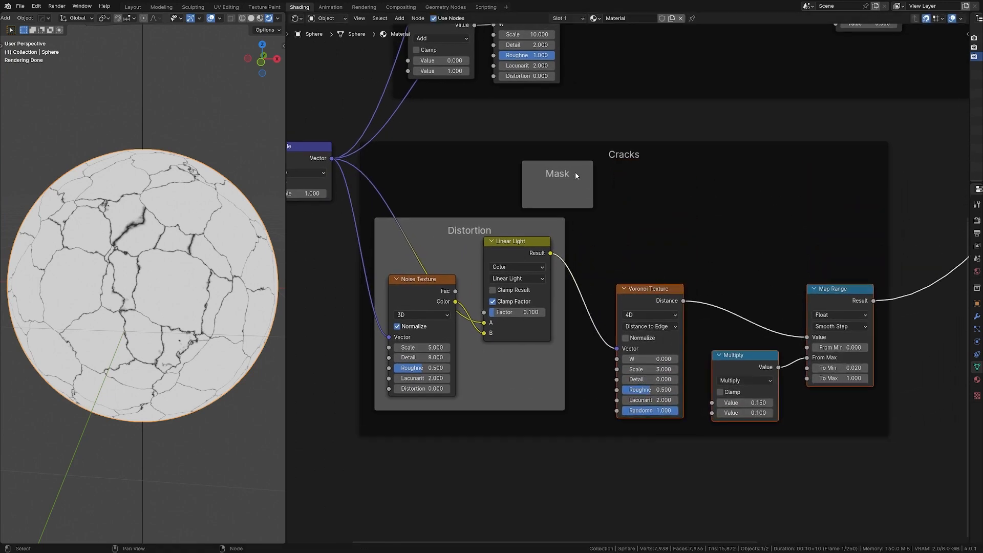
pyautogui.moveTo(565, 161); pyautogui.dragTo(651, 121)
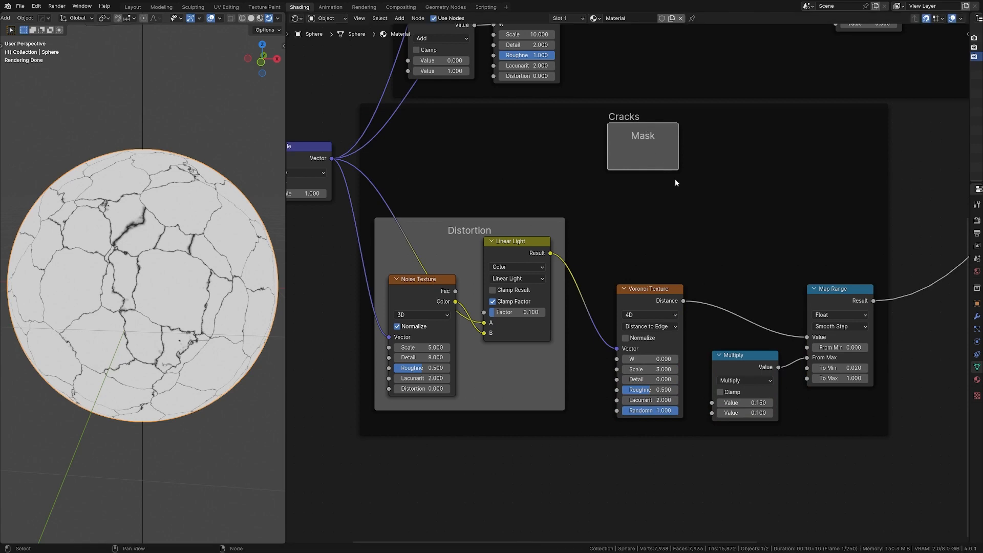
# - Add a Noise Texture to the Mask frame, connect the Scale node's Vector to its Vector input and preview it
pyautogui.hotkey('shift', 'a')
pyautogui.write('noise')
pyautogui.press('Return')
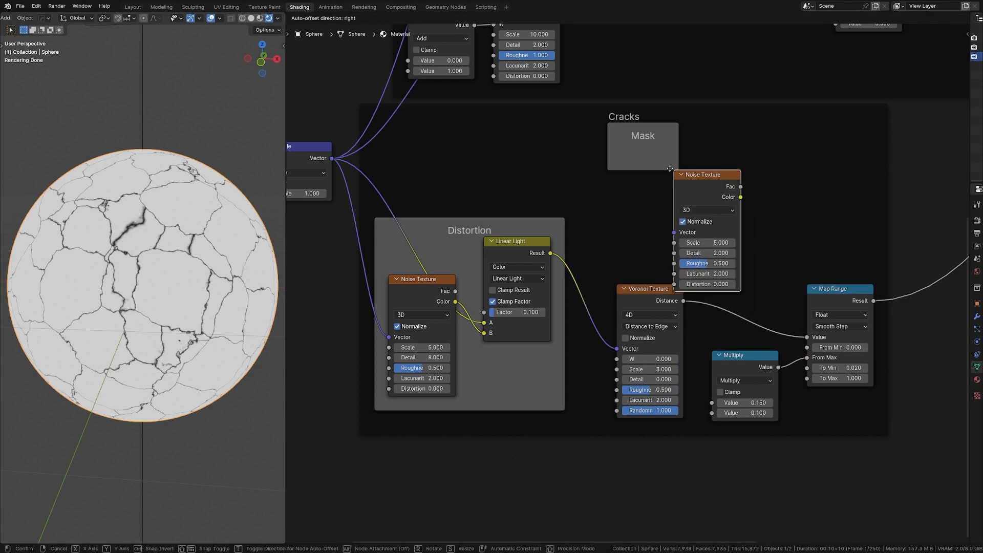
pyautogui.click(623, 145)
pyautogui.keyDown('alt'); pyautogui.moveTo(320, 162); pyautogui.dragTo(633, 189, button='right'); pyautogui.keyUp('alt')
pyautogui.keyDown('ctrl'); pyautogui.keyDown('shift'); pyautogui.click(680, 153); pyautogui.keyUp('shift'); pyautogui.keyUp('ctrl')
# - Set the Mask Noise Texture to 4D with Scale 3, Detail 0, Roughness 0 and Lacunarity 0
pyautogui.click(665, 182)
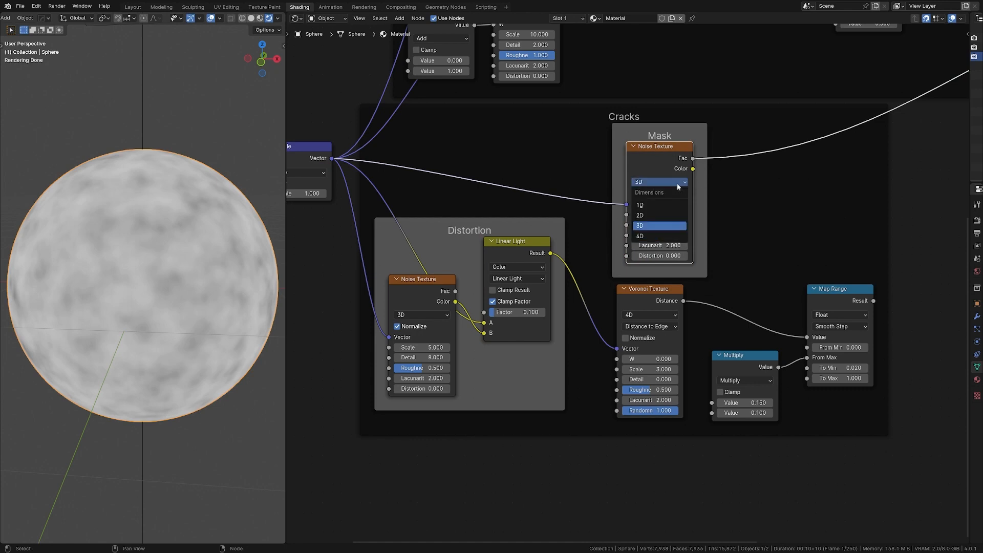
pyautogui.click(665, 238)
pyautogui.click(660, 224)
pyautogui.write('3')
pyautogui.press('Tab')
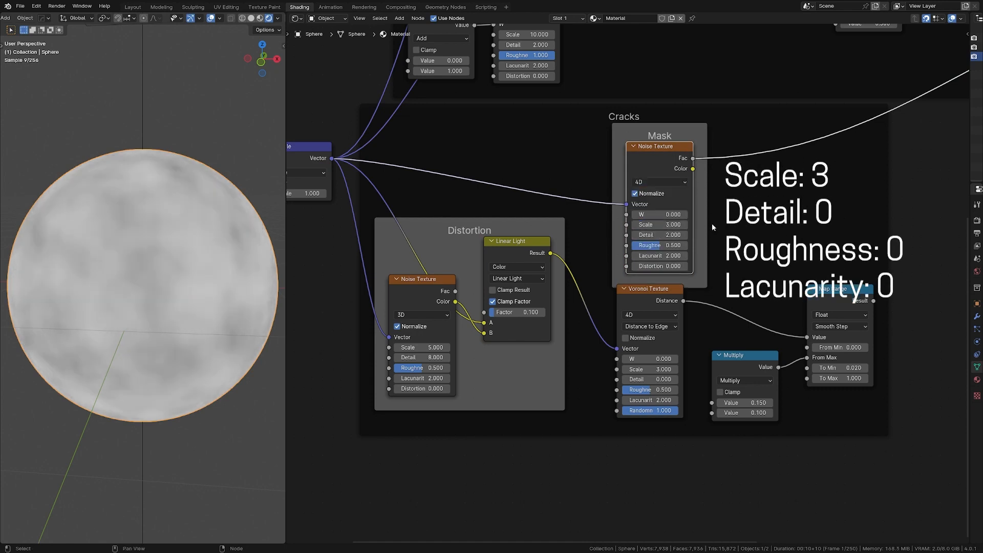
pyautogui.write('0')
pyautogui.press('Tab')
pyautogui.write('0')
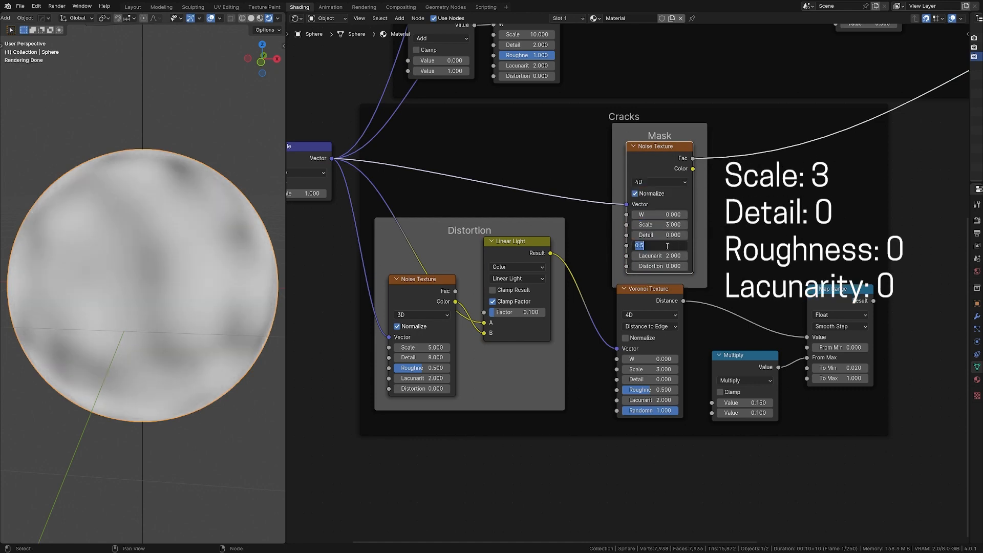
pyautogui.press('Return')
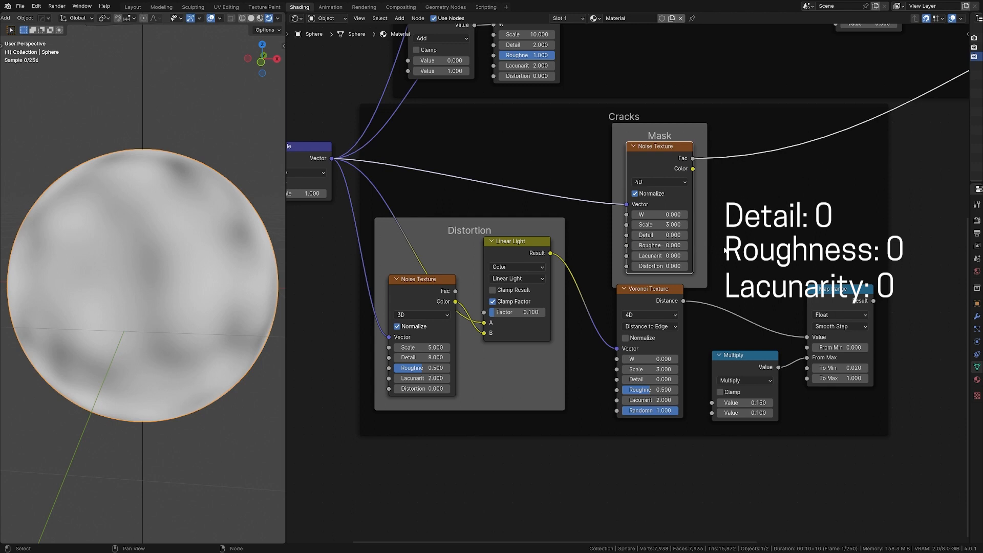
# - Add a Mix Color node to the Mask frame, inserted on the Noise Texture's Fac link so it feeds input A
pyautogui.hotkey('shift', 'a')
pyautogui.write('mix color')
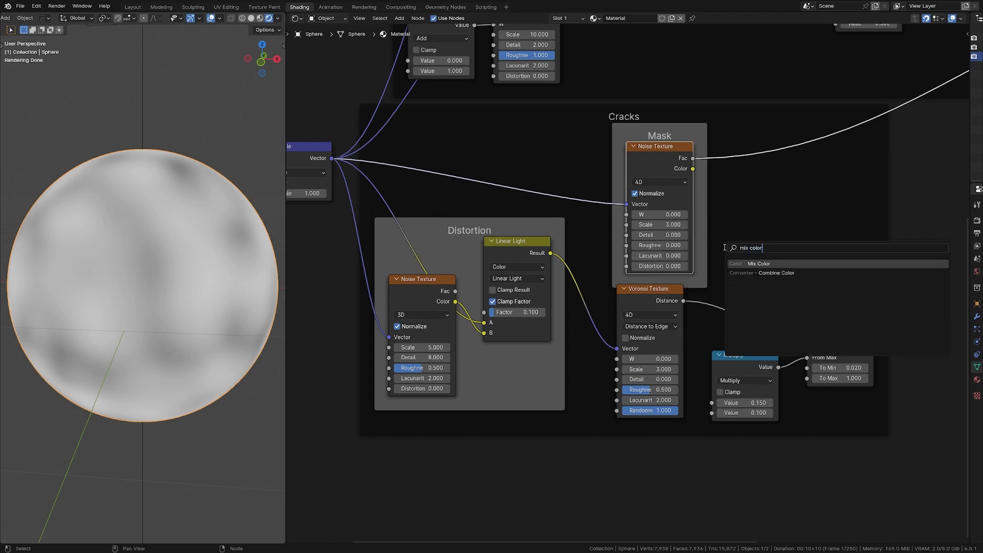
pyautogui.press('Return')
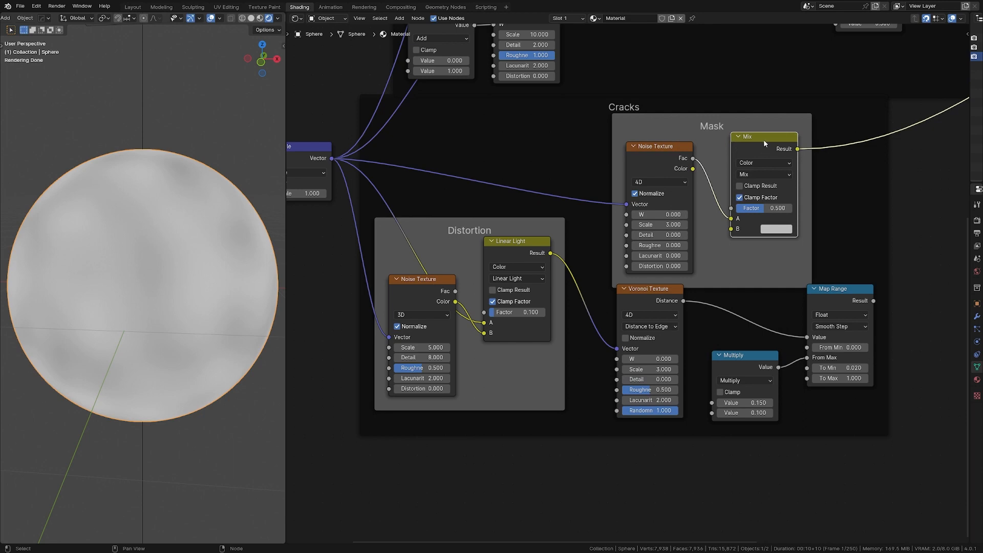
pyautogui.click(725, 155)
pyautogui.moveTo(762, 162); pyautogui.dragTo(755, 152)
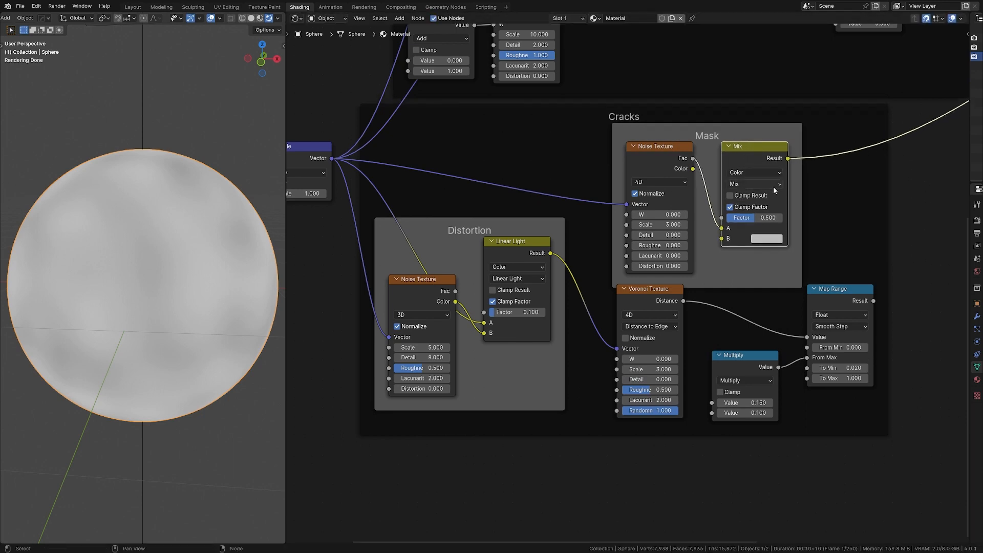
# - Set the Mask's Mix node to Color Burn with a black B color and Factor 0
pyautogui.click(773, 185)
pyautogui.click(770, 240)
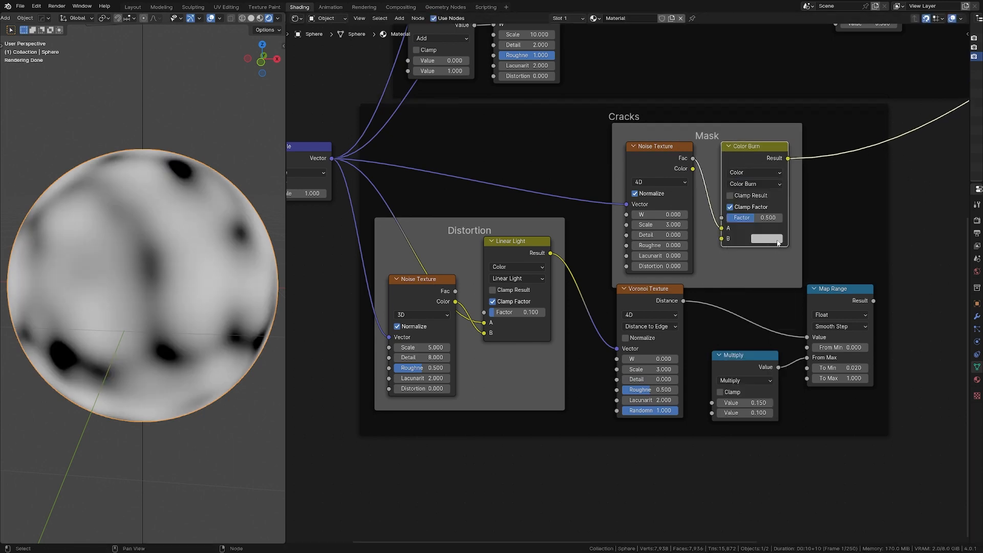
pyautogui.click(778, 243)
pyautogui.moveTo(848, 112); pyautogui.dragTo(848, 171)
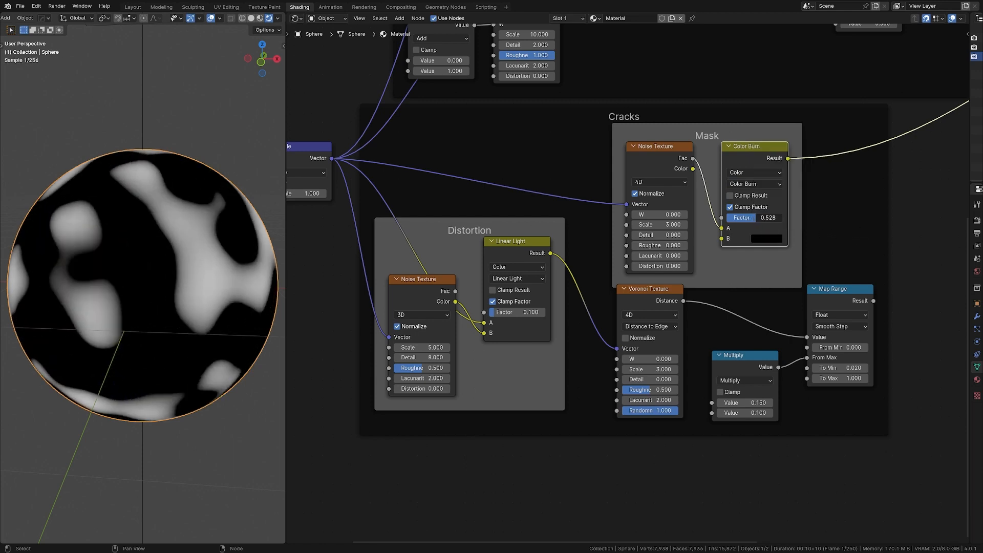
pyautogui.moveTo(751, 221); pyautogui.dragTo(783, 221)
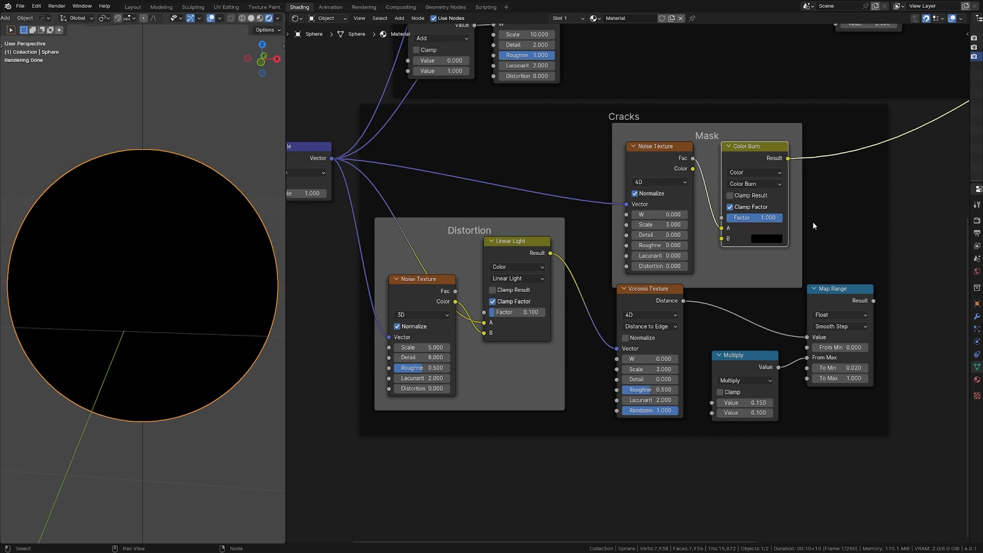
pyautogui.press('BackSpace')
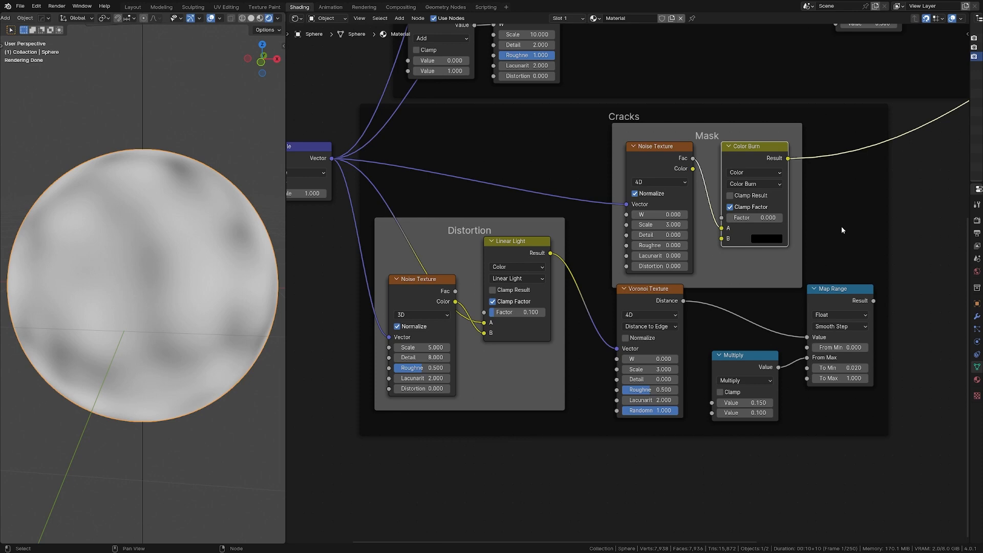
# - Try a Greater Than math node with Threshold 0.14 on the Mask noise's Fac output, and delete it
pyautogui.keyDown('ctrl'); pyautogui.keyDown('shift'); pyautogui.click(669, 153); pyautogui.keyUp('shift'); pyautogui.keyUp('ctrl')
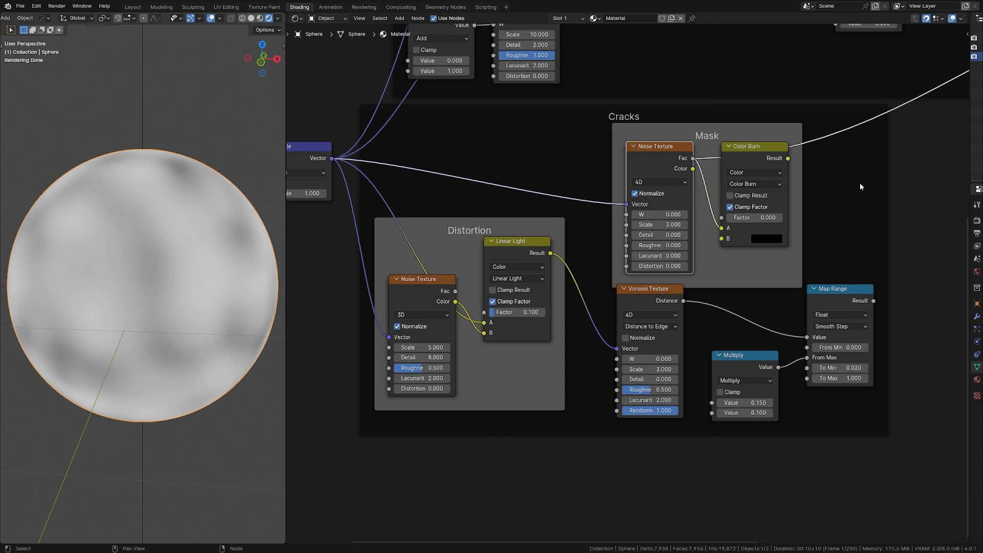
pyautogui.hotkey('shift', 'a')
pyautogui.write('add')
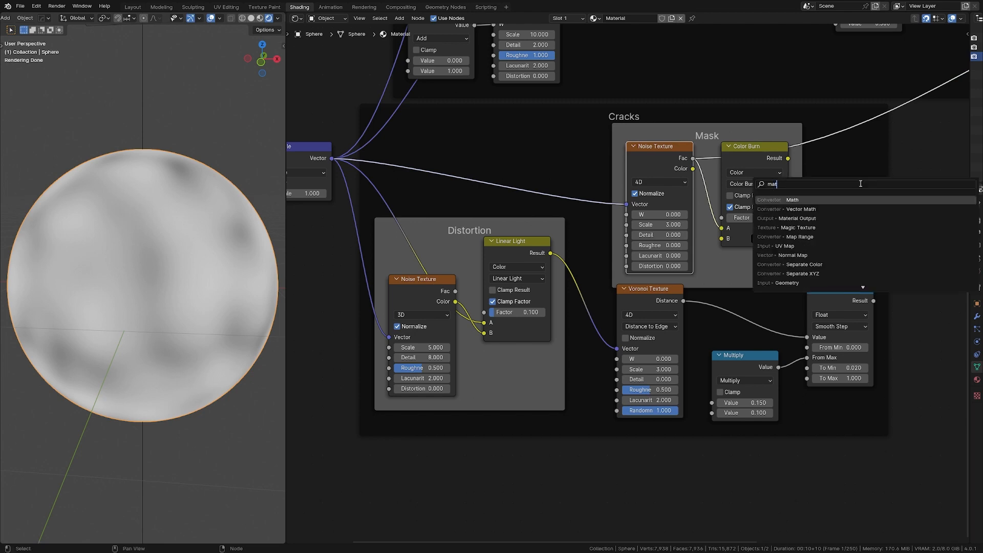
pyautogui.press('Return')
pyautogui.click(823, 164)
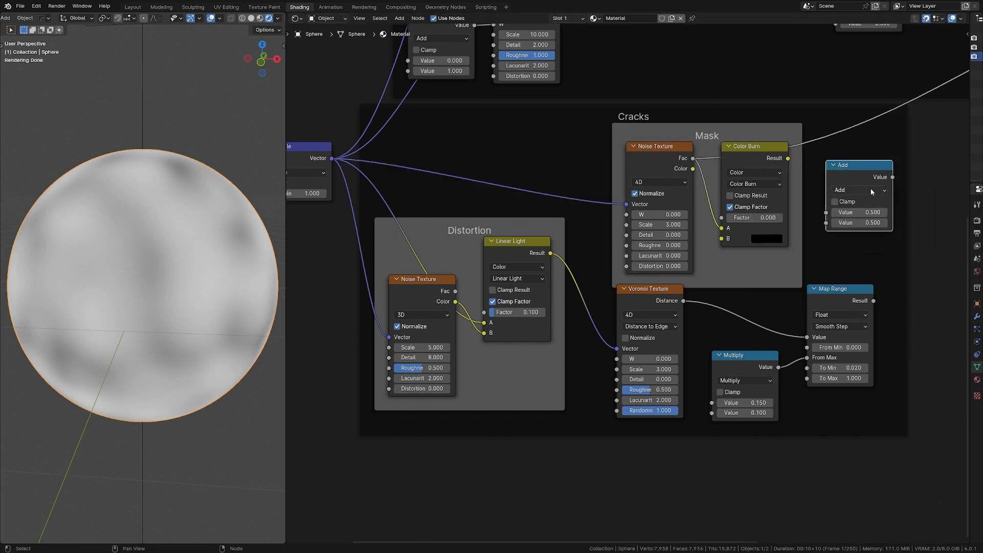
pyautogui.click(859, 189)
pyautogui.click(634, 245)
pyautogui.moveTo(860, 169); pyautogui.dragTo(841, 132)
pyautogui.moveTo(850, 185)
pyautogui.mouseDown()
pyautogui.moveTo(819, 185)
pyautogui.moveTo(857, 189)
pyautogui.mouseUp()
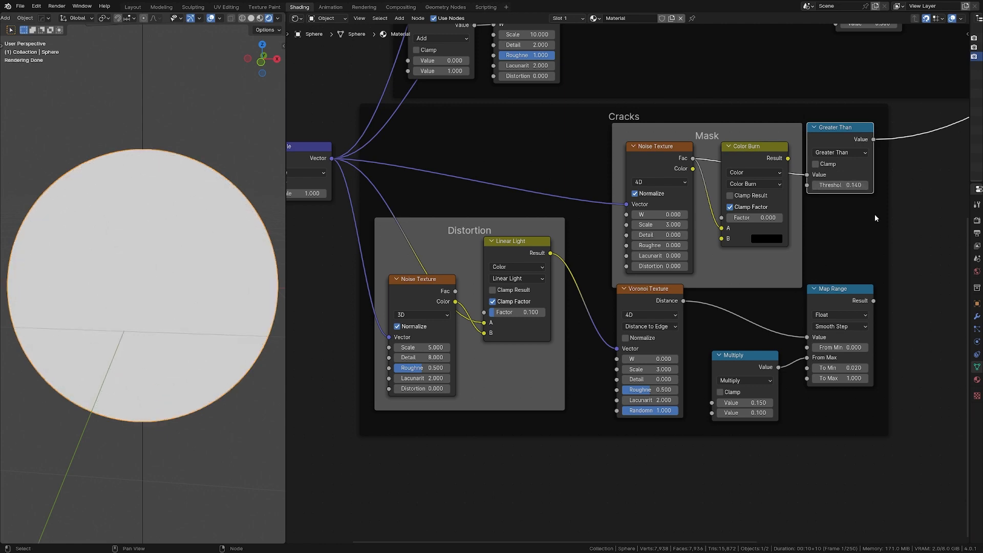
pyautogui.hotkey('ctrl', 'x')
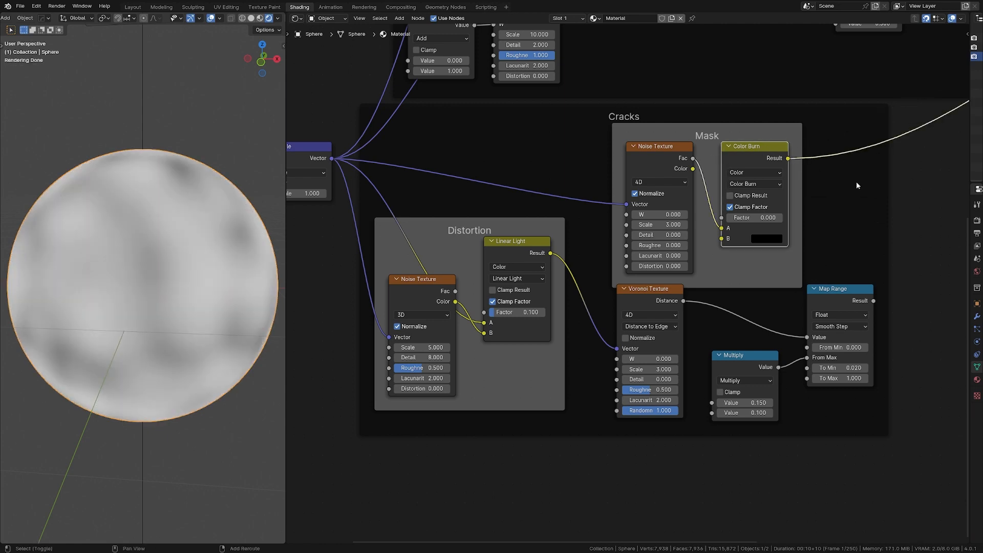
# - Add a Map Range node after Color Burn in the Mask frame and set its interpolation to Smooth Step
pyautogui.hotkey('shift', 'a')
pyautogui.write('map range')
pyautogui.press('Return')
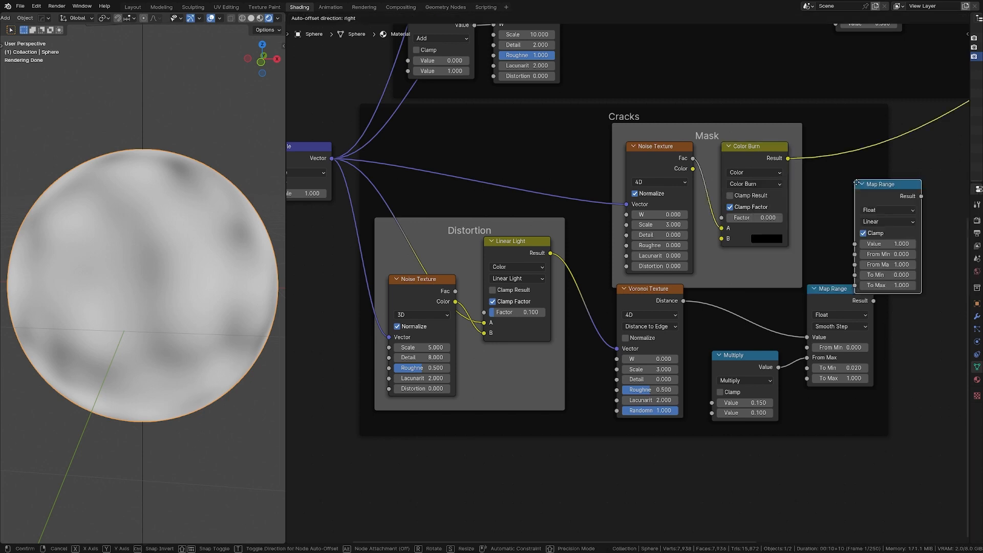
pyautogui.click(877, 185)
pyautogui.click(877, 186)
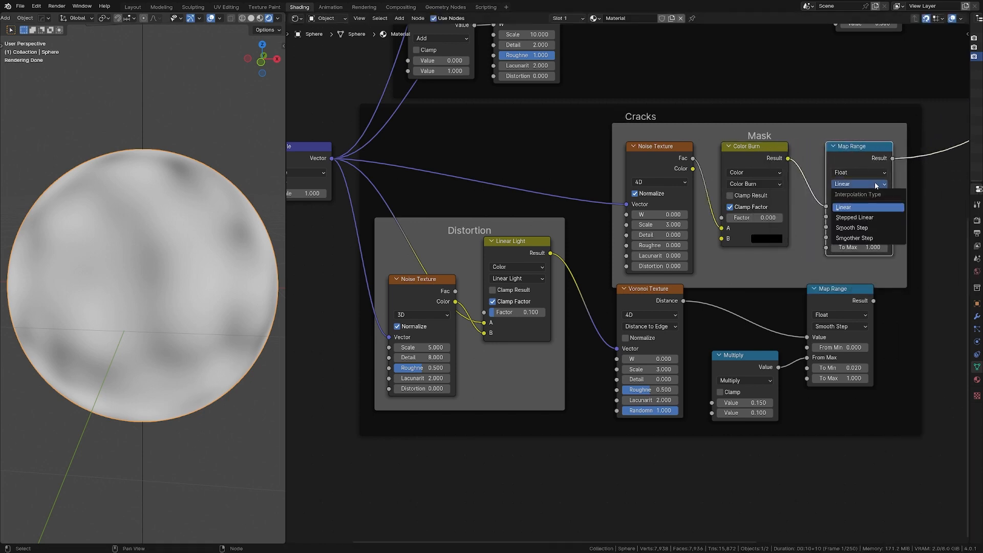
pyautogui.click(860, 229)
# - Set the Mask Map Range's From Max to 0.1 and raise the Color Burn Factor to 0.51
pyautogui.click(864, 215)
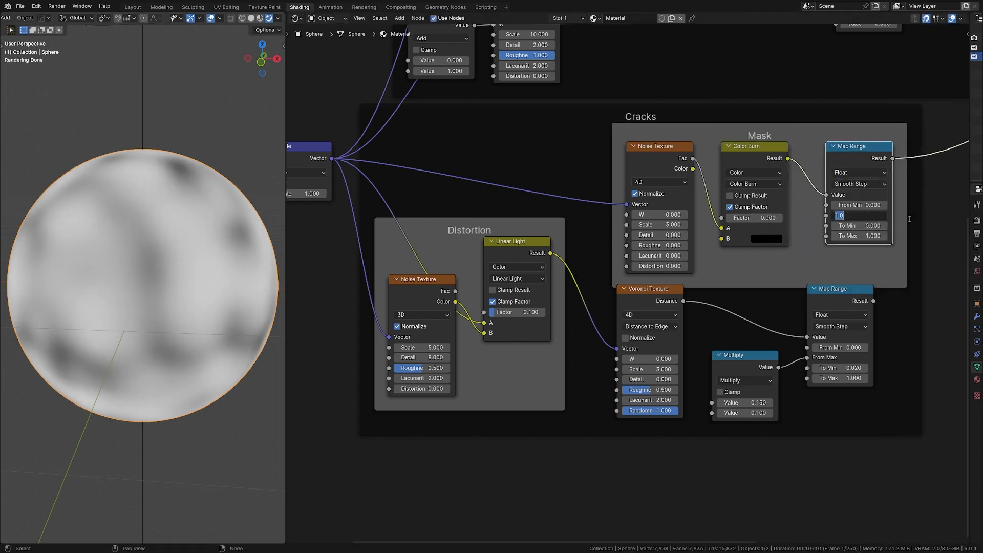
pyautogui.write('.2')
pyautogui.press('Return')
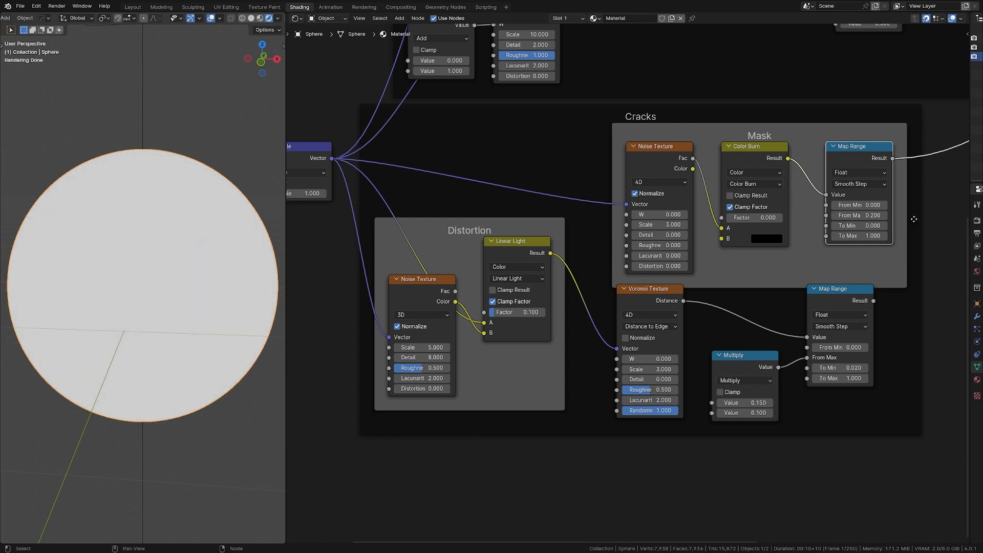
pyautogui.click(866, 215)
pyautogui.write('.1')
pyautogui.press('Return')
pyautogui.moveTo(743, 220)
pyautogui.mouseDown()
pyautogui.moveTo(769, 219)
pyautogui.moveTo(756, 220)
pyautogui.mouseUp()
# - Add a Mix Color node at the end of the Cracks frame, after the two Map Range nodes
pyautogui.moveTo(810, 248); pyautogui.dragTo(639, 245, button='middle')
pyautogui.hotkey('shift', 'a')
pyautogui.write('mix color')
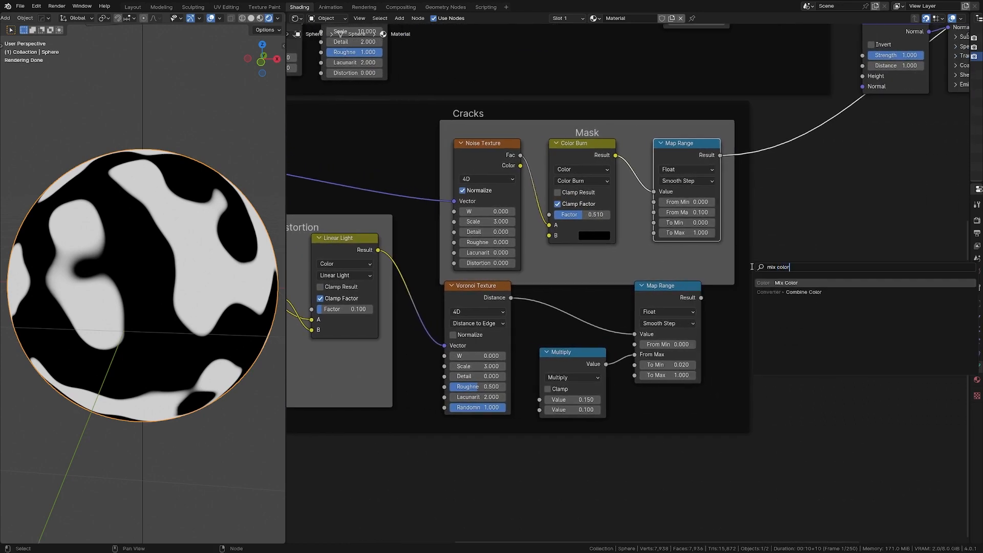
pyautogui.press('Return')
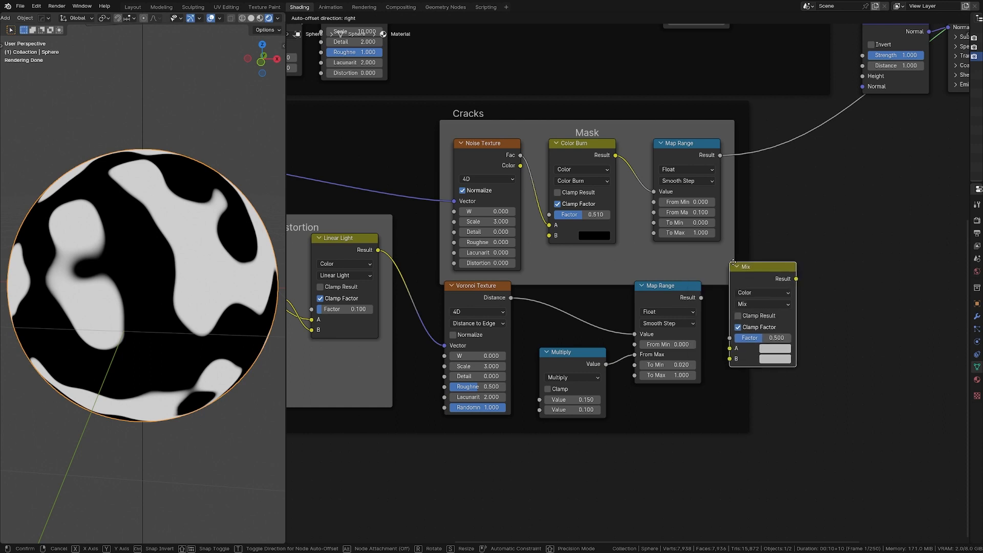
pyautogui.click(737, 266)
pyautogui.moveTo(791, 266); pyautogui.dragTo(821, 218)
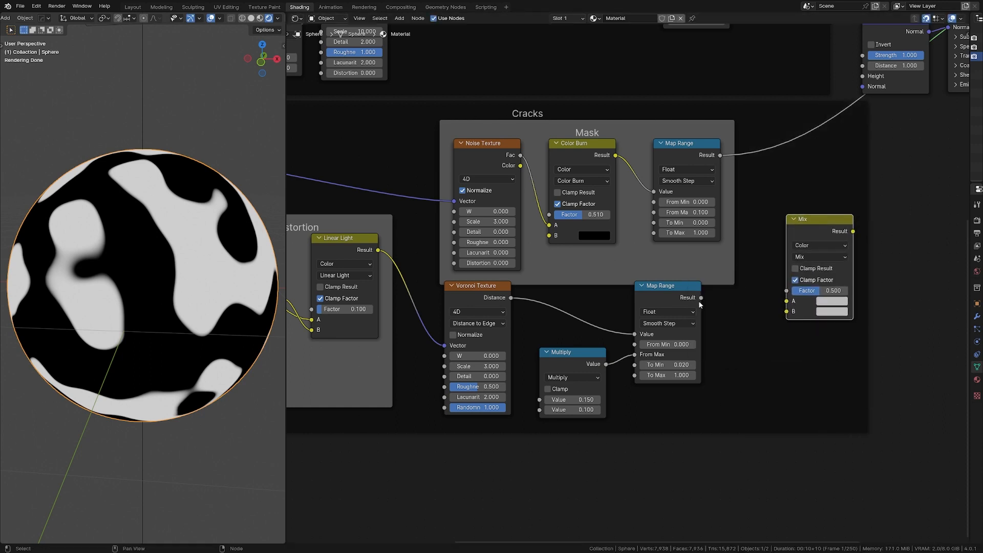
# - Preview the Mix node, feed the Voronoi Map Range into A and the Mask Map Range into Factor, and make B white
pyautogui.keyDown('ctrl'); pyautogui.keyDown('shift'); pyautogui.click(822, 225); pyautogui.keyUp('shift'); pyautogui.keyUp('ctrl')
pyautogui.moveTo(701, 297); pyautogui.dragTo(788, 302)
pyautogui.click(832, 311)
pyautogui.moveTo(861, 287); pyautogui.dragTo(900, 287)
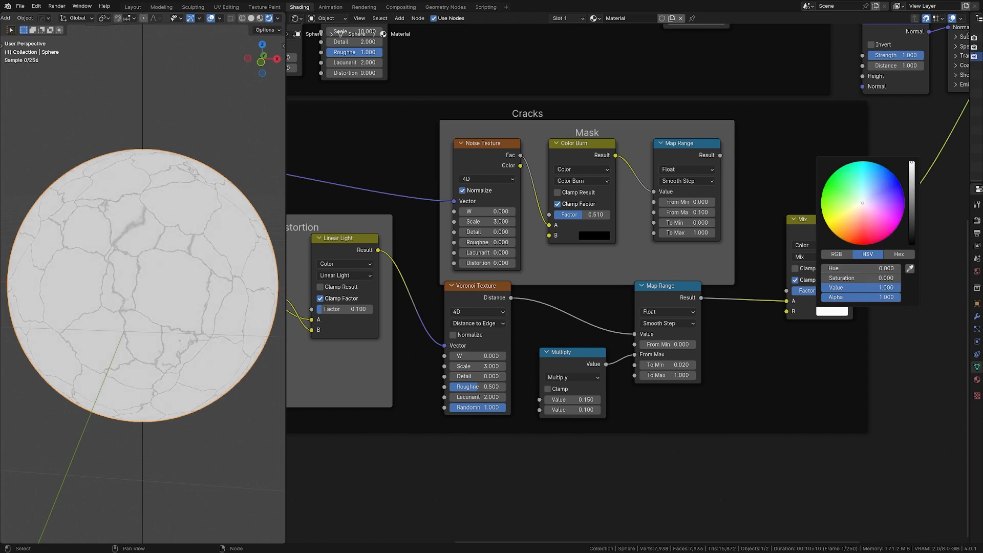
pyautogui.moveTo(719, 154)
pyautogui.mouseDown()
pyautogui.moveTo(762, 279)
pyautogui.moveTo(786, 290)
pyautogui.mouseUp()
# - Set the Factor of the Mask's Color Burn node to 0.5
pyautogui.moveTo(582, 219); pyautogui.dragTo(597, 215)
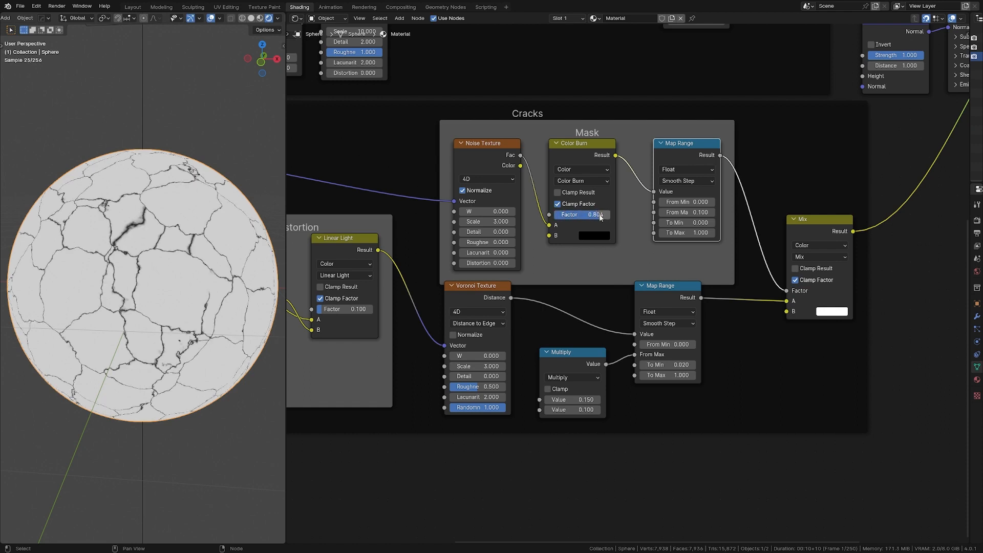
pyautogui.doubleClick(596, 215)
pyautogui.write('.5')
pyautogui.press('Return')
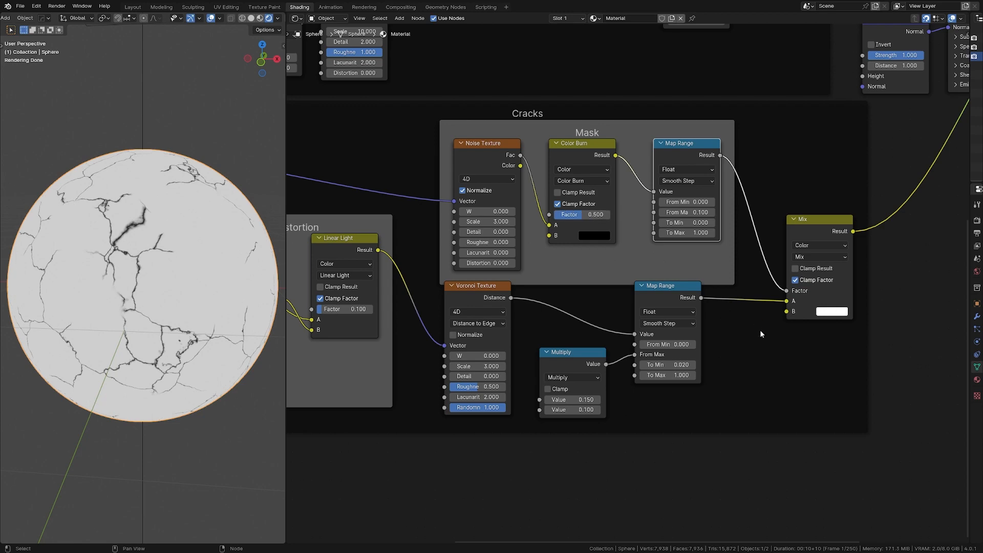
# - Move the Bump, Principled BSDF and Material Output nodes together farther away from the Holes and Cracks frames
pyautogui.moveTo(844, 205); pyautogui.dragTo(525, 357, button='middle')
pyautogui.moveTo(819, 147); pyautogui.dragTo(561, 298)
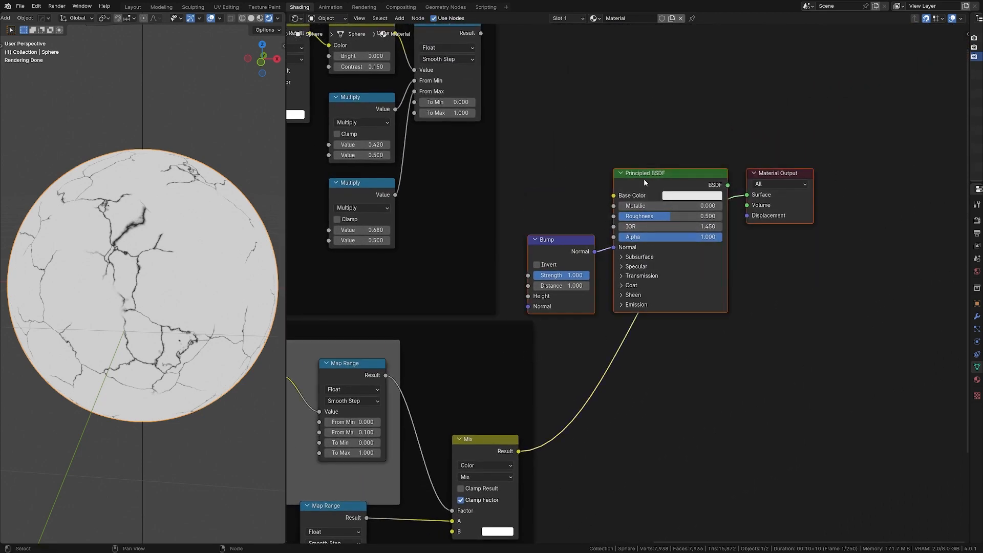
pyautogui.moveTo(644, 182); pyautogui.dragTo(832, 182)
# - Add a Mix Color node between the Holes and Cracks frames and the Bump node, with its blending mode set to Multiply
pyautogui.scroll(-1, 622, 213)
pyautogui.moveTo(566, 209); pyautogui.dragTo(631, 219, button='middle')
pyautogui.hotkey('shift', 'a')
pyautogui.write('mix colo')
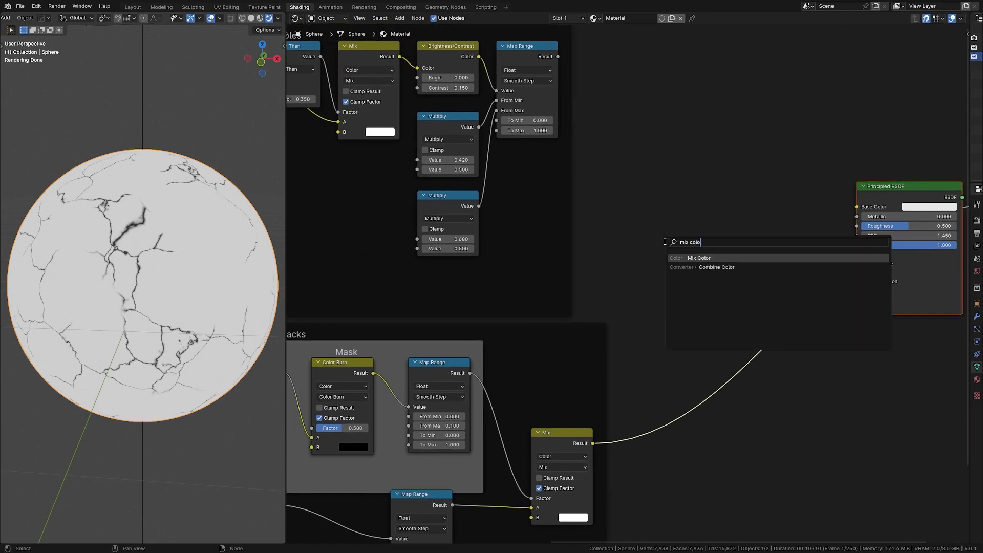
pyautogui.press('Return')
pyautogui.click(694, 227)
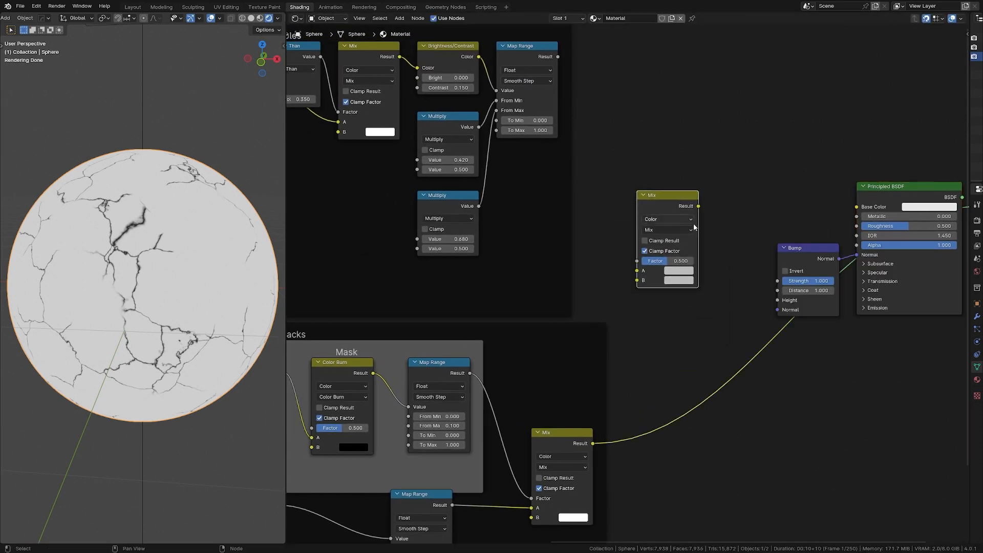
pyautogui.click(692, 229)
pyautogui.click(666, 274)
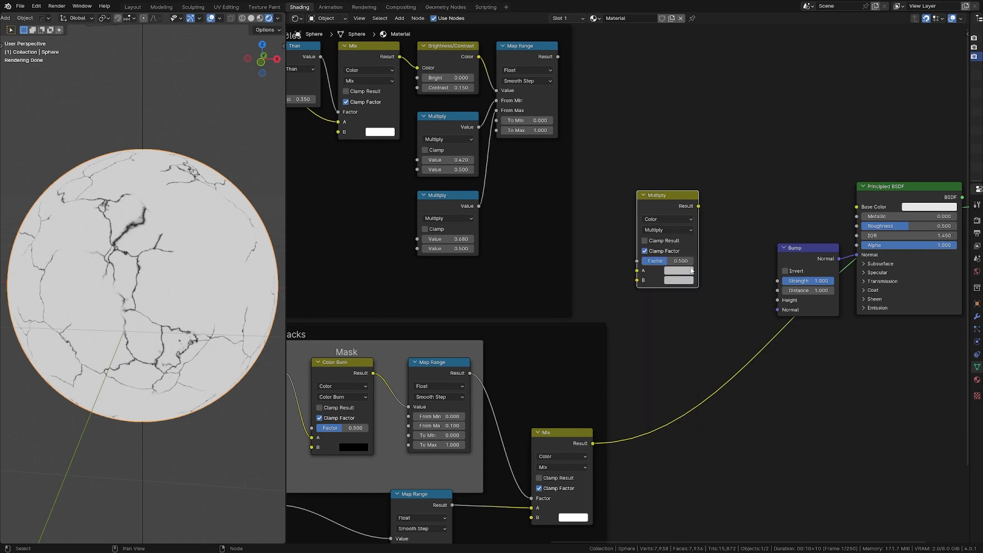
# - Set the Multiply node's Factor to 1, link the Holes Map Range to A and the Cracks Mix to B, and preview it
pyautogui.click(661, 262)
pyautogui.write('1')
pyautogui.press('Return')
pyautogui.moveTo(559, 58); pyautogui.dragTo(639, 271)
pyautogui.keyDown('ctrl'); pyautogui.keyDown('shift'); pyautogui.click(670, 200); pyautogui.keyUp('shift'); pyautogui.keyUp('ctrl')
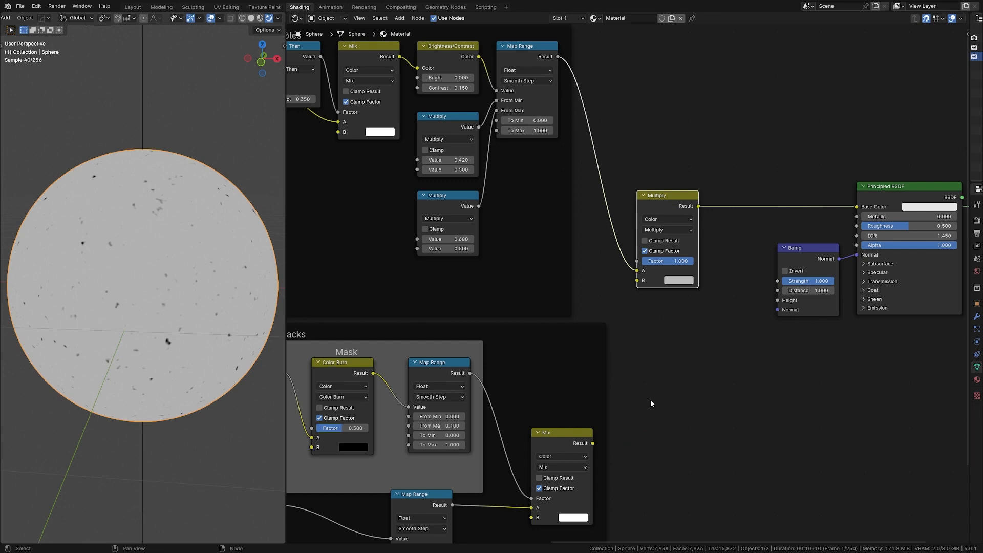
pyautogui.moveTo(593, 443); pyautogui.dragTo(643, 282)
# - Compare the Darken and Multiply blending modes on the combining node where a hole meets a crack, ending on Multiply
pyautogui.moveTo(104, 330); pyautogui.dragTo(203, 312, button='middle')
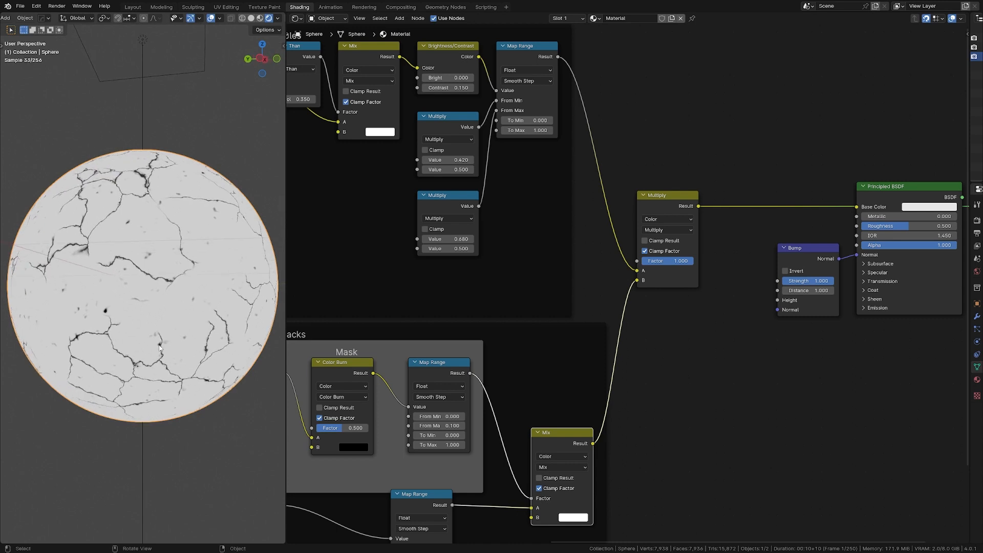
pyautogui.scroll(4, 204, 313)
pyautogui.keyDown('shift'); pyautogui.moveTo(171, 260); pyautogui.dragTo(169, 195, button='middle'); pyautogui.keyUp('shift')
pyautogui.scroll(5, 167, 215)
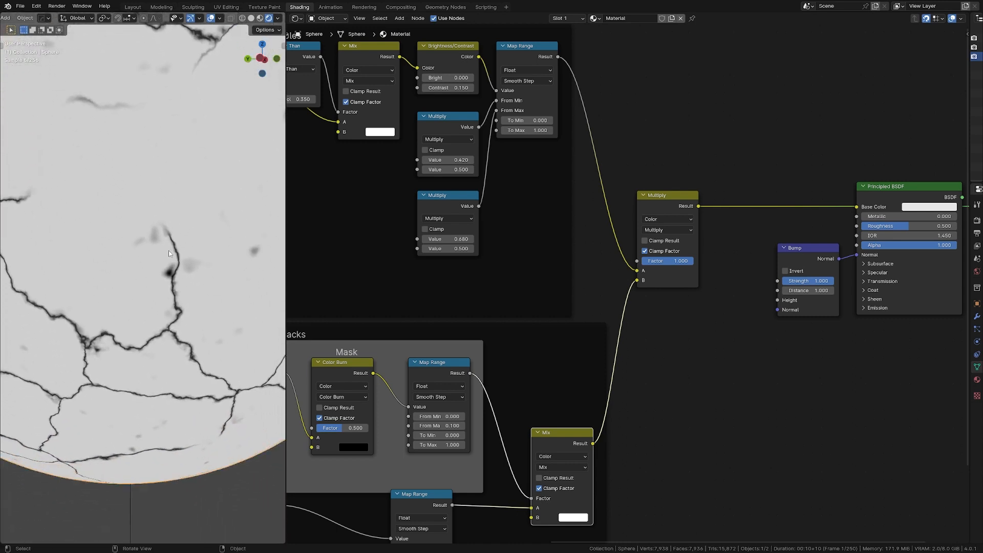
pyautogui.keyDown('ctrl'); pyautogui.moveTo(164, 230); pyautogui.dragTo(156, 248, button='middle'); pyautogui.keyUp('ctrl')
pyautogui.scroll(1, 156, 248)
pyautogui.click(690, 230)
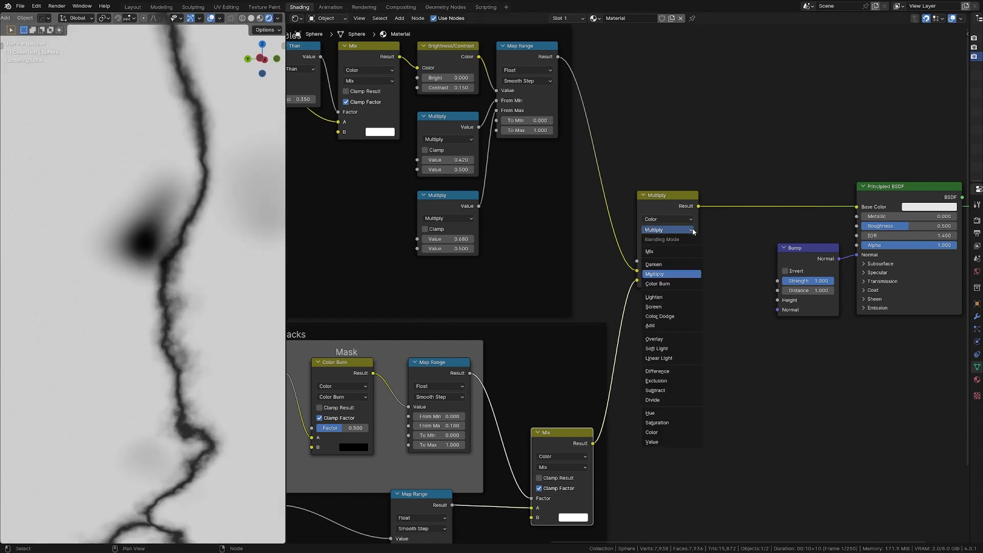
pyautogui.click(689, 266)
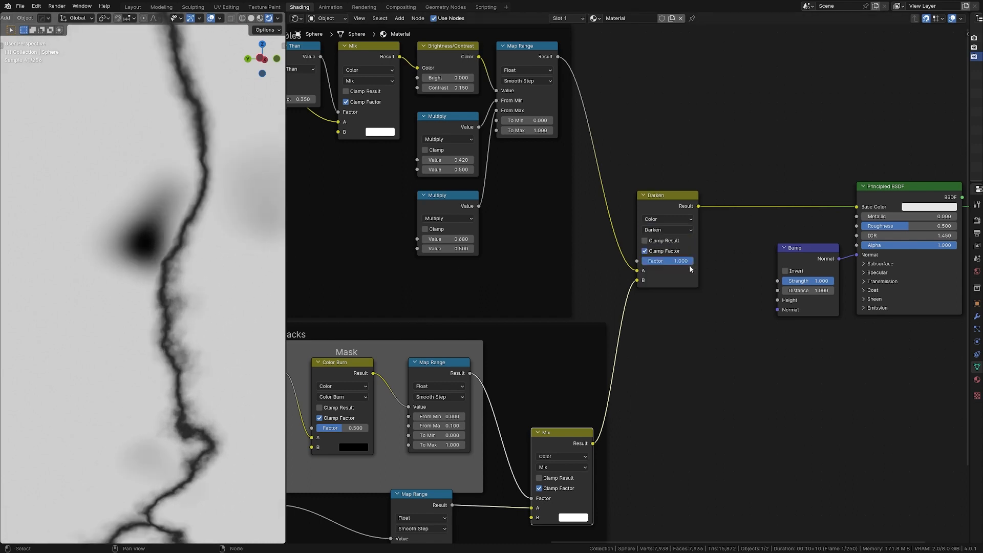
pyautogui.click(680, 231)
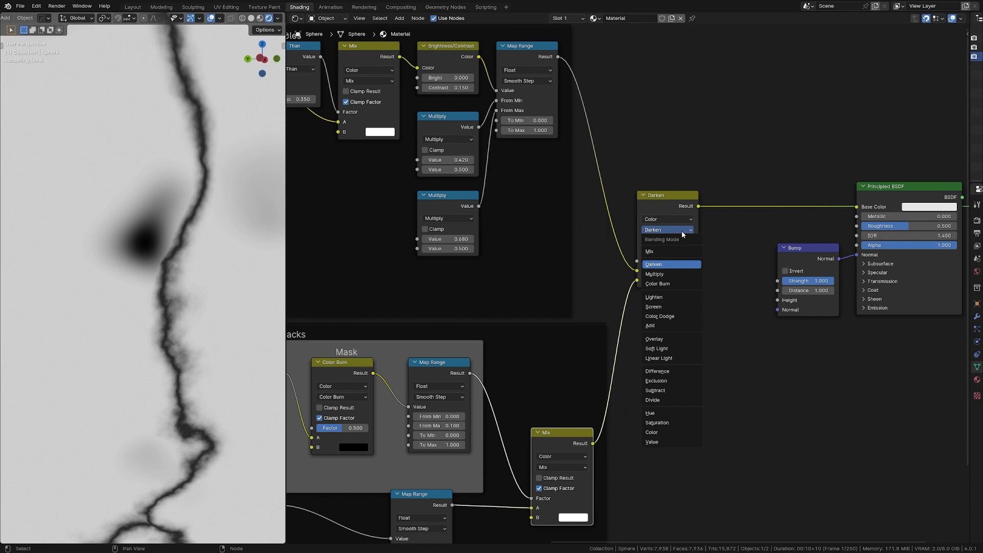
pyautogui.click(683, 275)
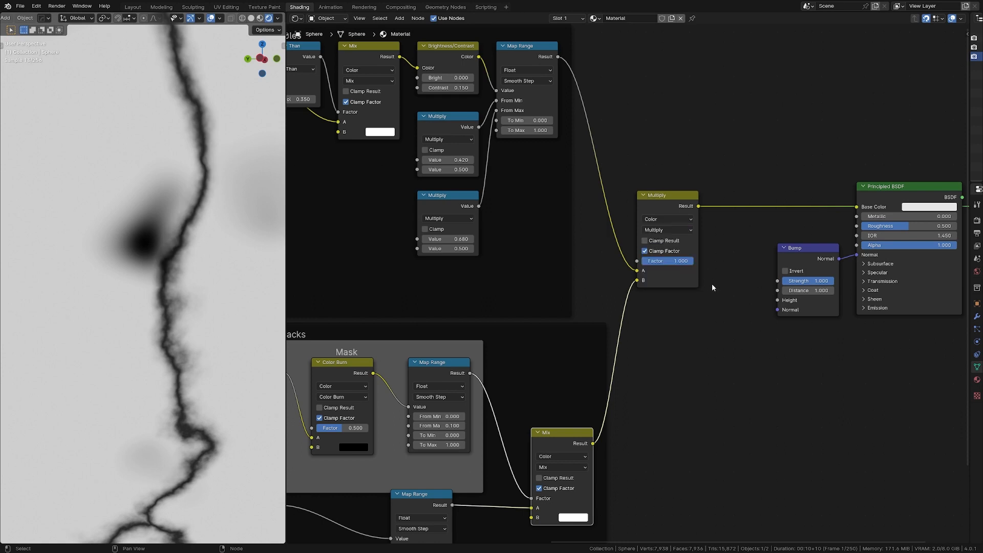
pyautogui.click(690, 230)
pyautogui.click(675, 265)
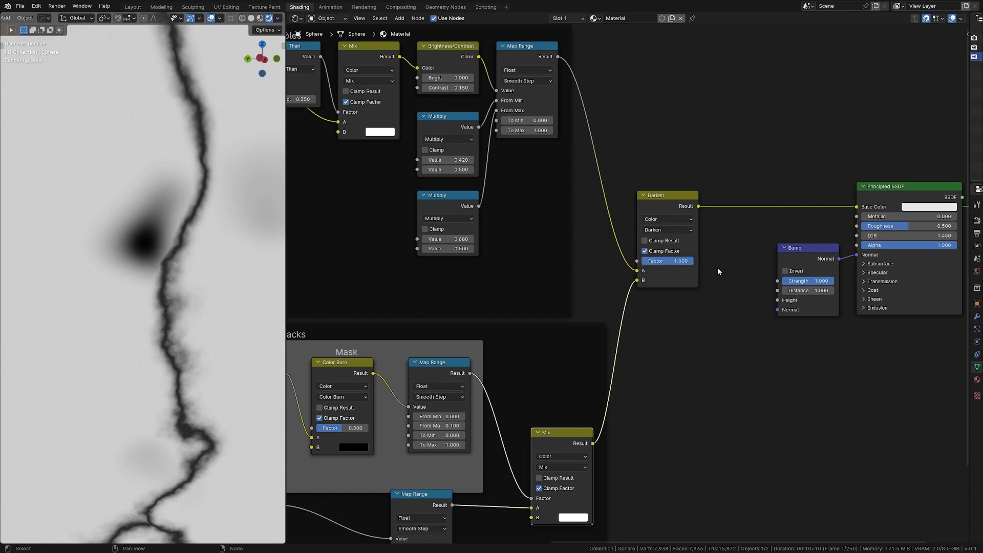
pyautogui.click(681, 230)
pyautogui.click(684, 277)
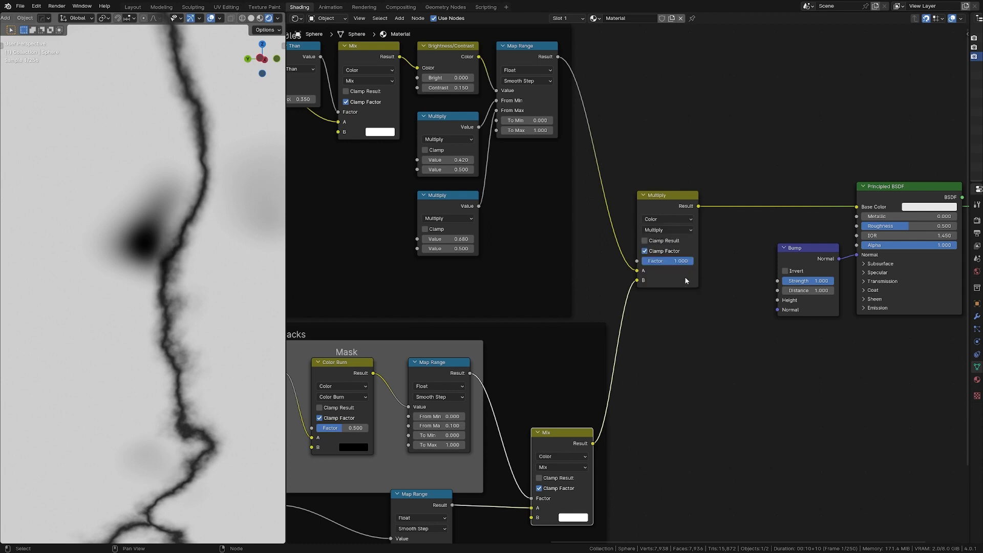
pyautogui.scroll(-8, 149, 300)
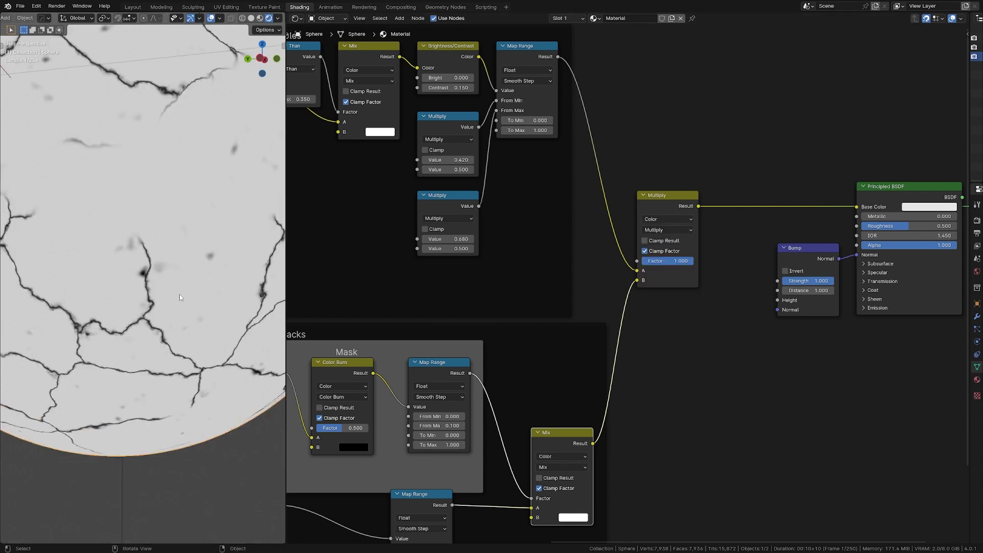
pyautogui.moveTo(188, 267); pyautogui.dragTo(204, 333, button='middle')
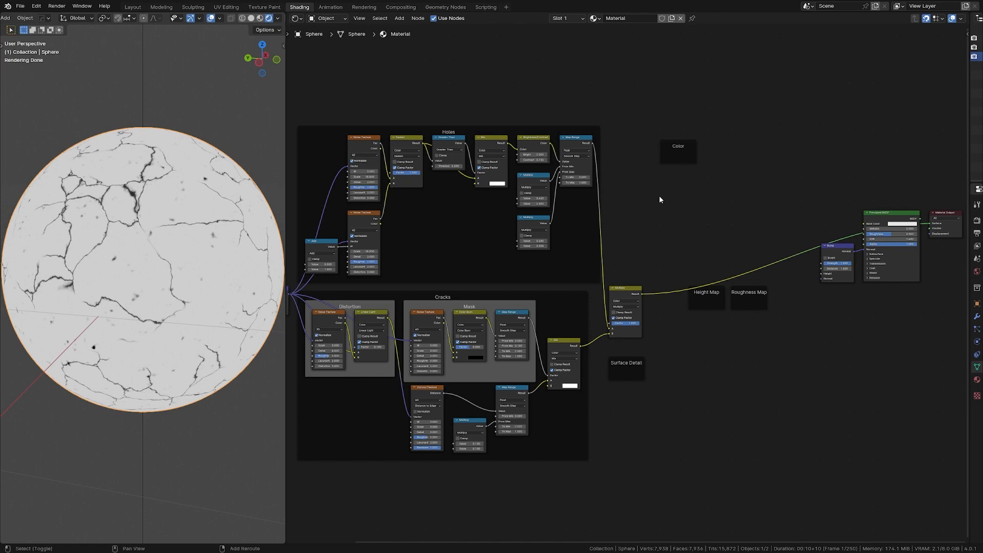
# - Add a Noise Texture to the Color frame, connect the shared texture vector to its Vector input, and preview it
pyautogui.hotkey('shift', 'a')
pyautogui.write('noise')
pyautogui.press('Return')
pyautogui.click(656, 167)
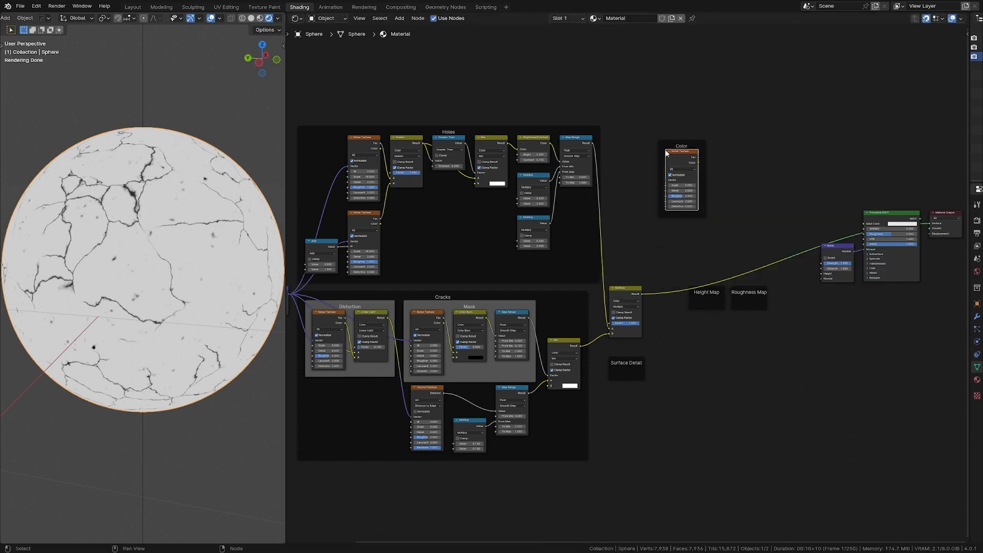
pyautogui.moveTo(641, 217); pyautogui.dragTo(694, 200, button='middle')
pyautogui.keyDown('alt'); pyautogui.moveTo(400, 266); pyautogui.dragTo(750, 163, button='right'); pyautogui.keyUp('alt')
pyautogui.moveTo(776, 151); pyautogui.dragTo(619, 185, button='middle')
pyautogui.scroll(4, 512, 147)
pyautogui.keyDown('ctrl'); pyautogui.keyDown('shift'); pyautogui.click(547, 95); pyautogui.keyUp('shift'); pyautogui.keyUp('ctrl')
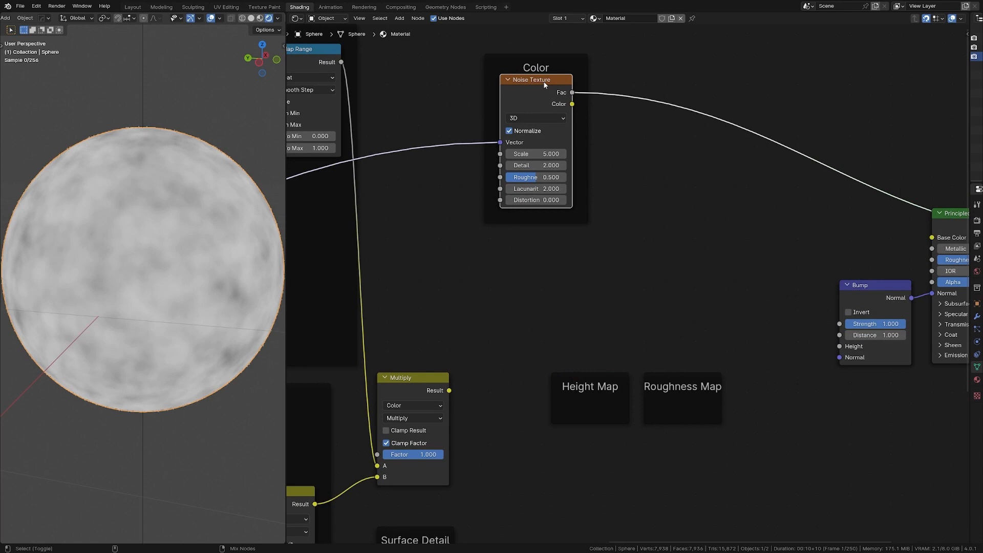
# - Set the Color frame's Noise Texture to Scale 3, Detail 8 and Roughness 1
pyautogui.doubleClick(557, 153)
pyautogui.write('3')
pyautogui.press('Tab')
pyautogui.write('8')
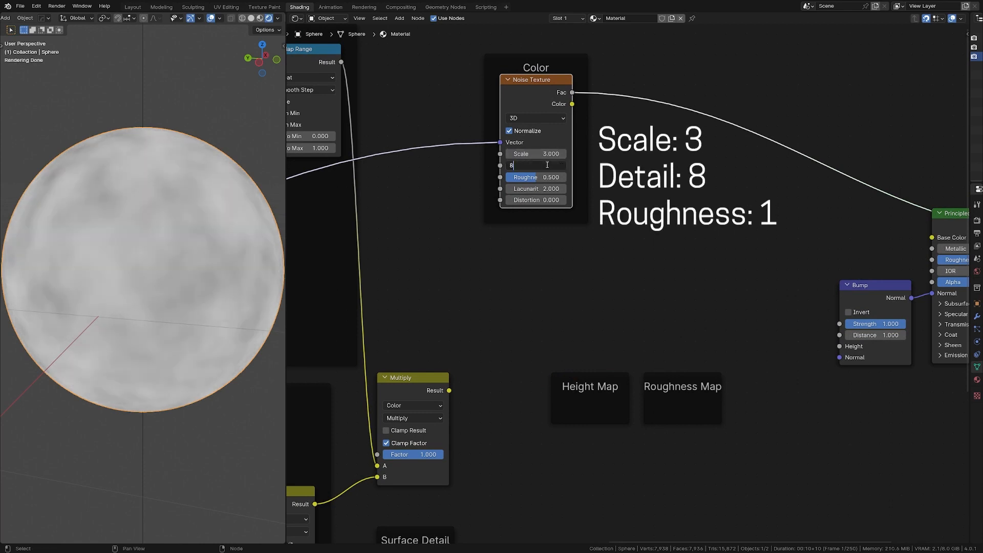
pyautogui.press('Tab')
pyautogui.write('1')
pyautogui.press('Return')
# - Insert a Color Ramp after the Noise Texture's Fac output in the Color frame
pyautogui.hotkey('shift', 'a')
pyautogui.write('color ram')
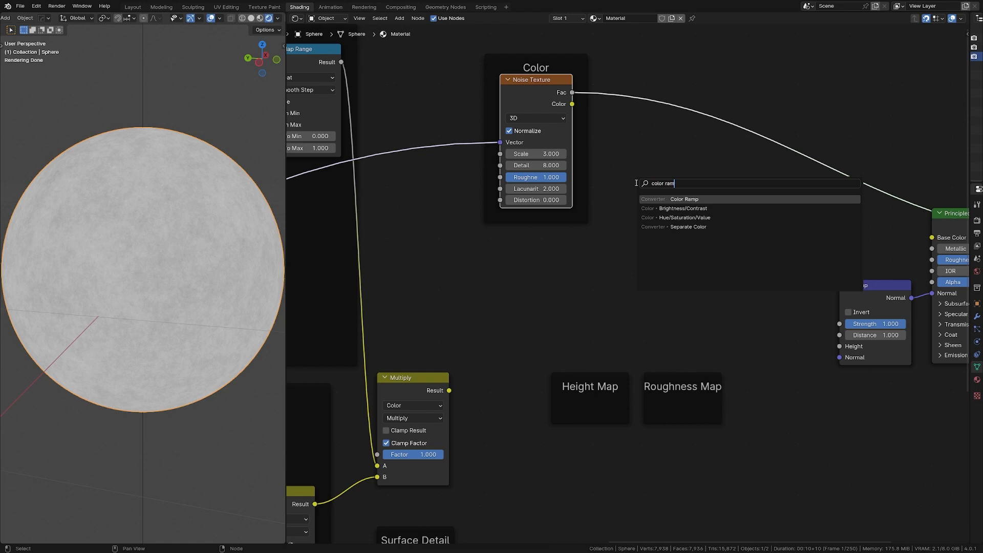
pyautogui.press('Return')
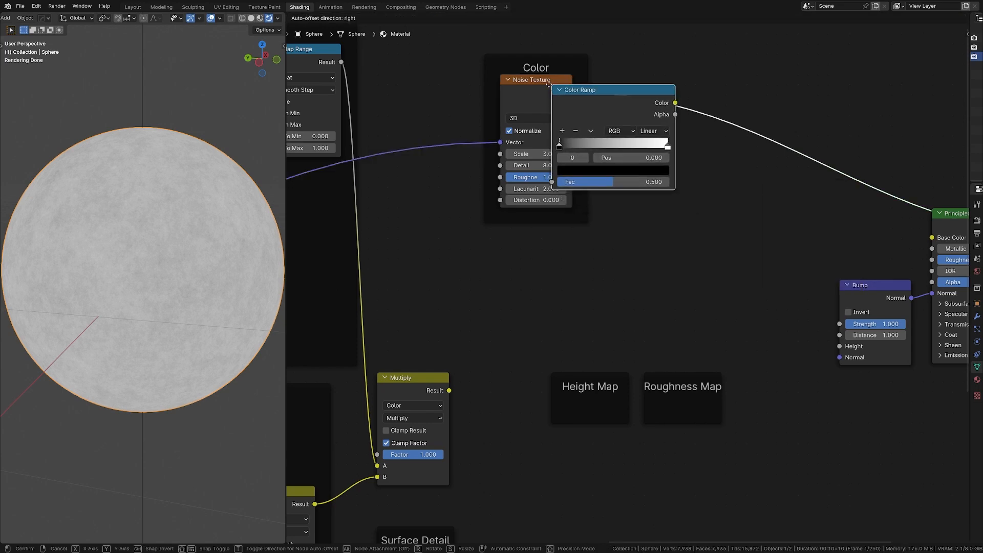
pyautogui.click(638, 92)
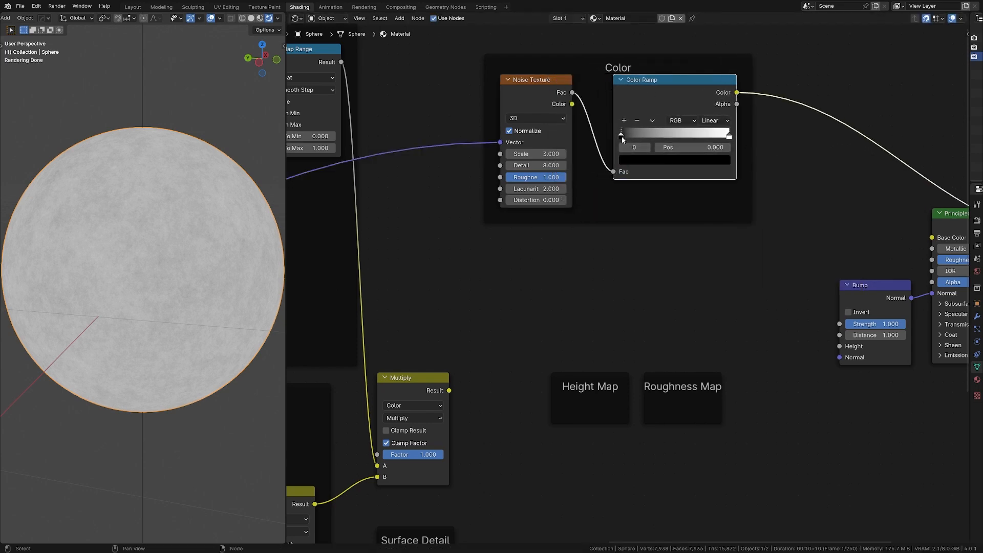
pyautogui.moveTo(621, 137)
pyautogui.mouseDown()
pyautogui.moveTo(681, 136)
pyautogui.moveTo(618, 136)
pyautogui.mouseUp()
pyautogui.moveTo(729, 139); pyautogui.dragTo(759, 134)
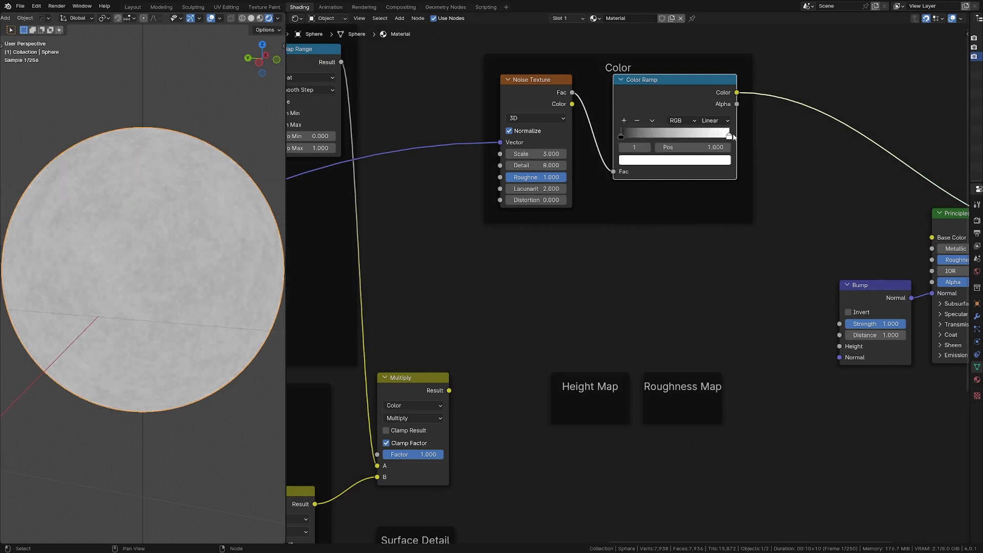
# - Set the Color Ramp's first stop to hex color 52504B
pyautogui.click(623, 137)
pyautogui.click(652, 161)
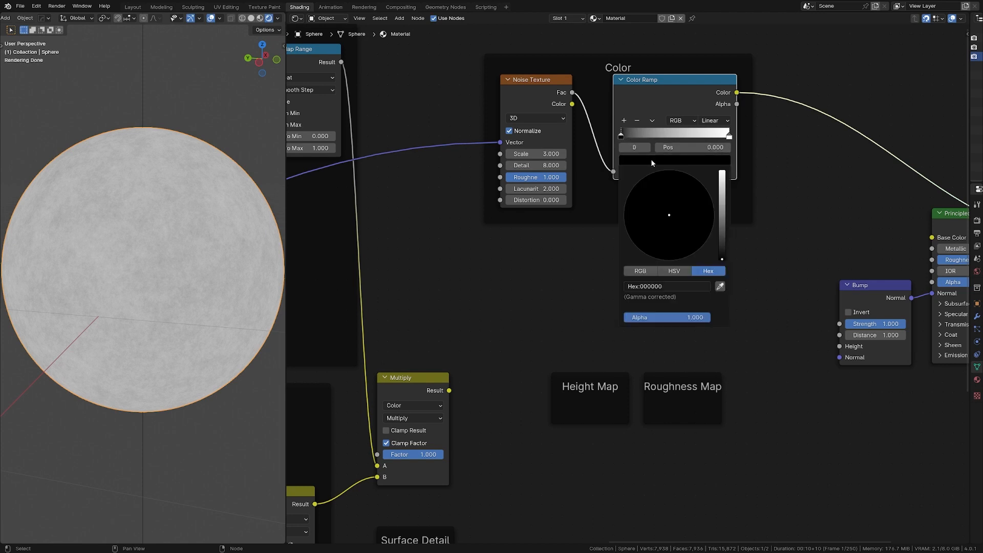
pyautogui.click(683, 286)
pyautogui.write('52504B')
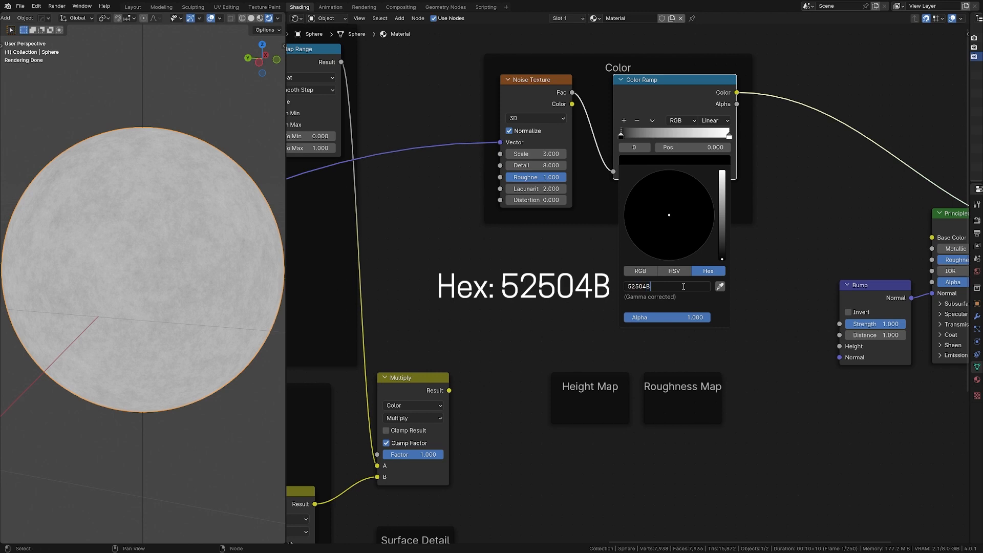
pyautogui.press('Return')
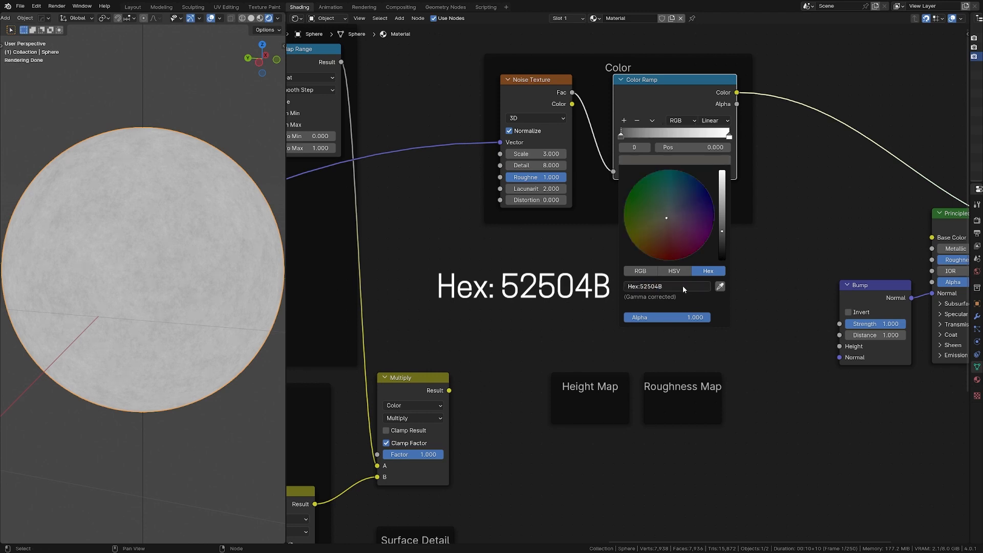
# - Add a middle stop to the Color Ramp at position 0.5 and set its hex color to 686461
pyautogui.click(623, 121)
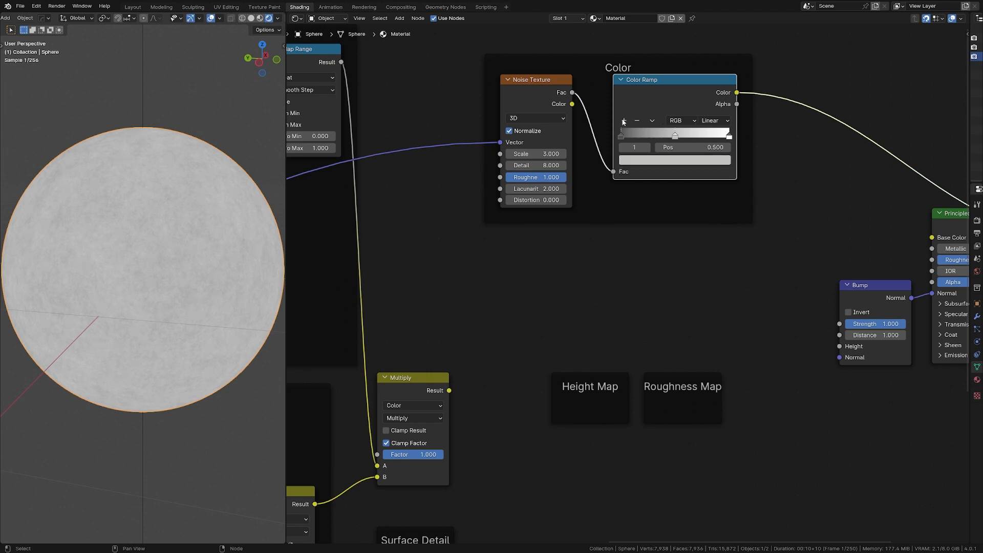
pyautogui.click(677, 160)
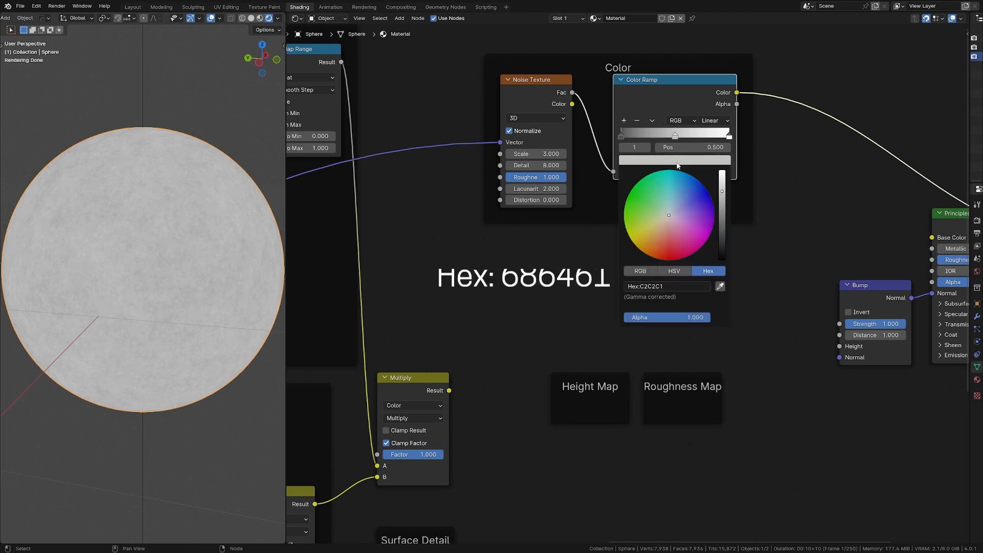
pyautogui.click(667, 284)
pyautogui.write('686461')
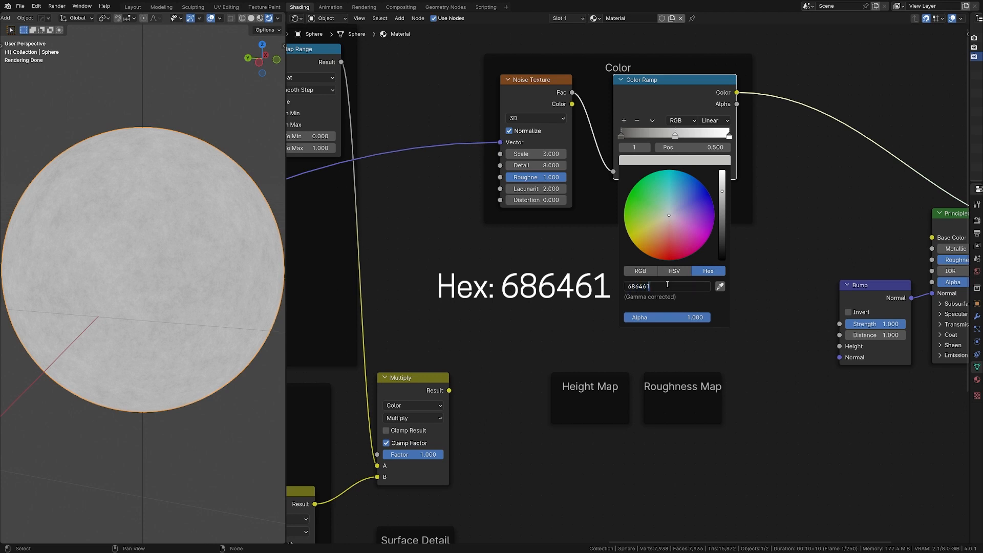
pyautogui.press('Return')
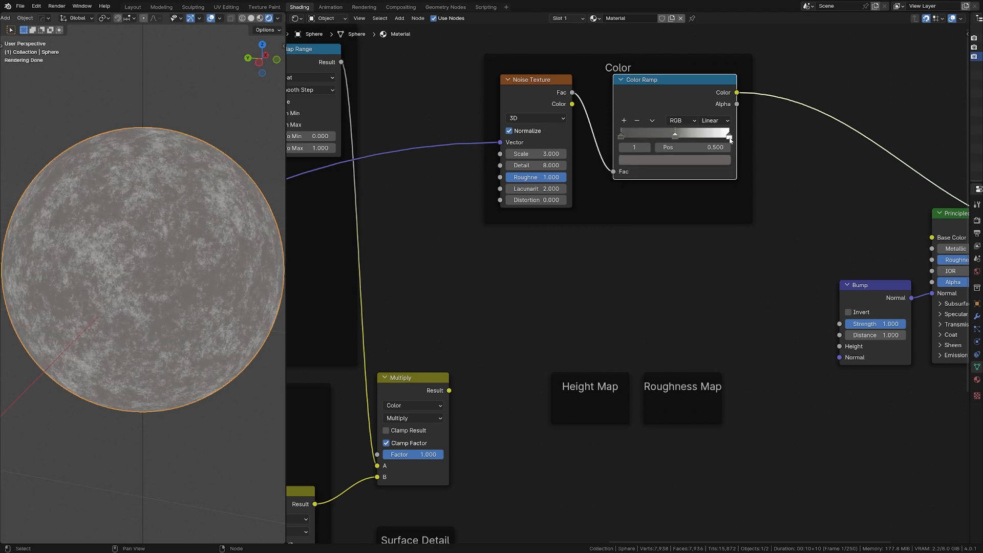
# - Set the last stop of the Color frame's Color Ramp to hex color 716E69
pyautogui.click(729, 137)
pyautogui.click(686, 165)
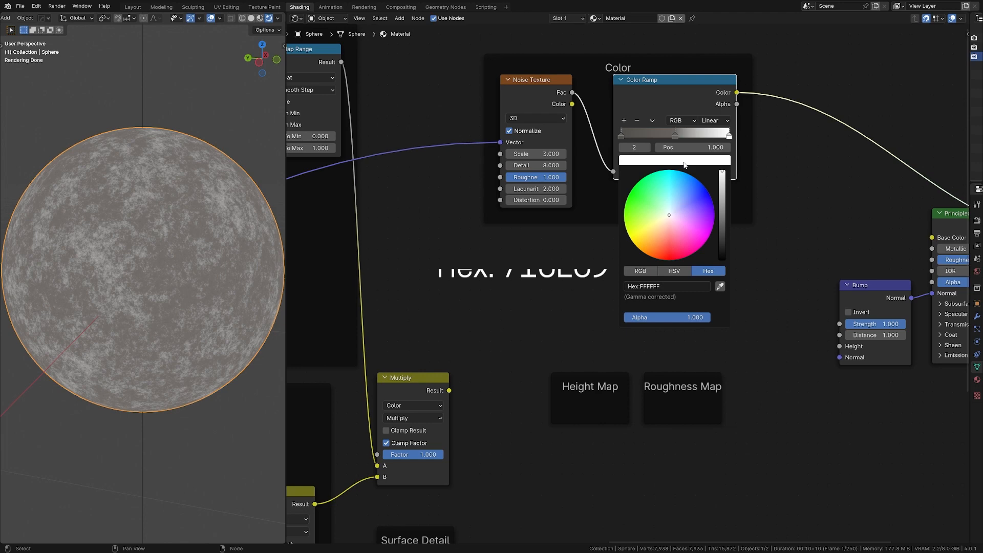
pyautogui.click(676, 285)
pyautogui.write('716')
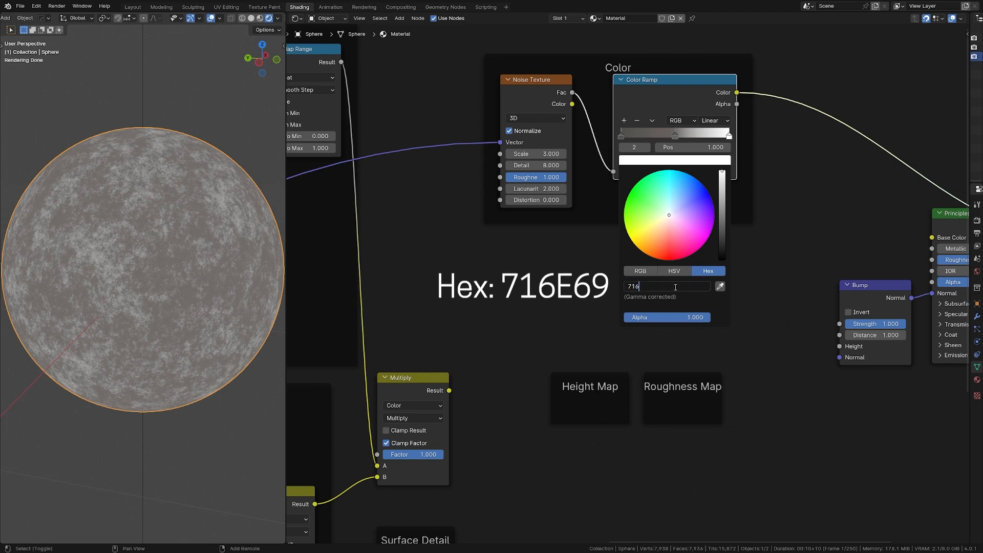
pyautogui.write('E69')
pyautogui.press('Return')
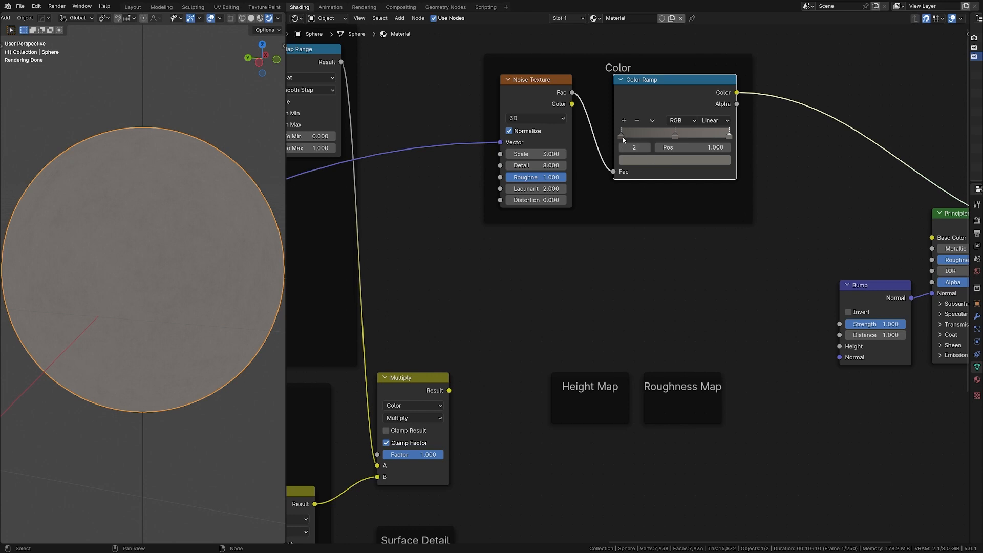
# - Try moving the Color Ramp's outer stops close to the middle stop, at positions about 0.458 and 0.546
pyautogui.moveTo(621, 135); pyautogui.dragTo(682, 138)
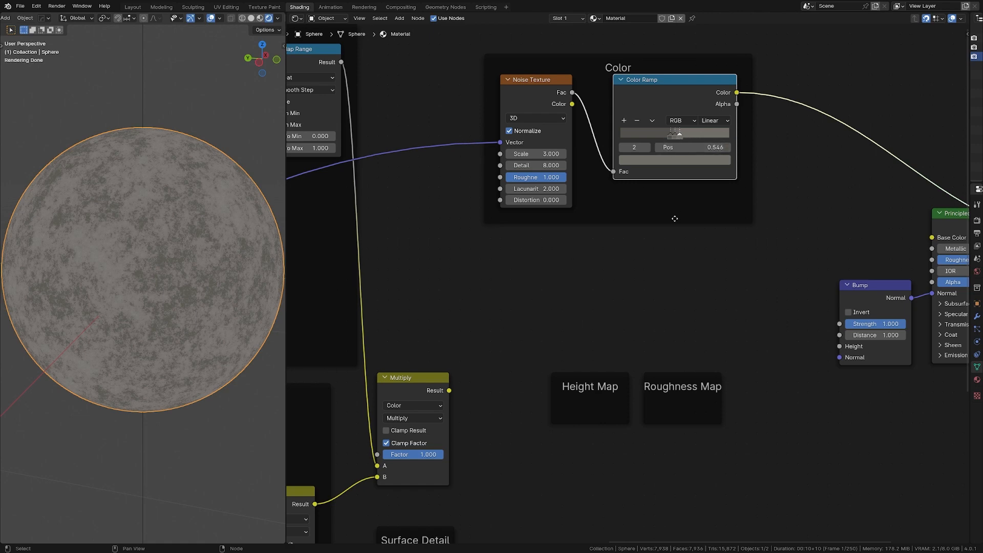
pyautogui.hotkey('ctrl', 'z')
pyautogui.hotkey('ctrl', 'z')
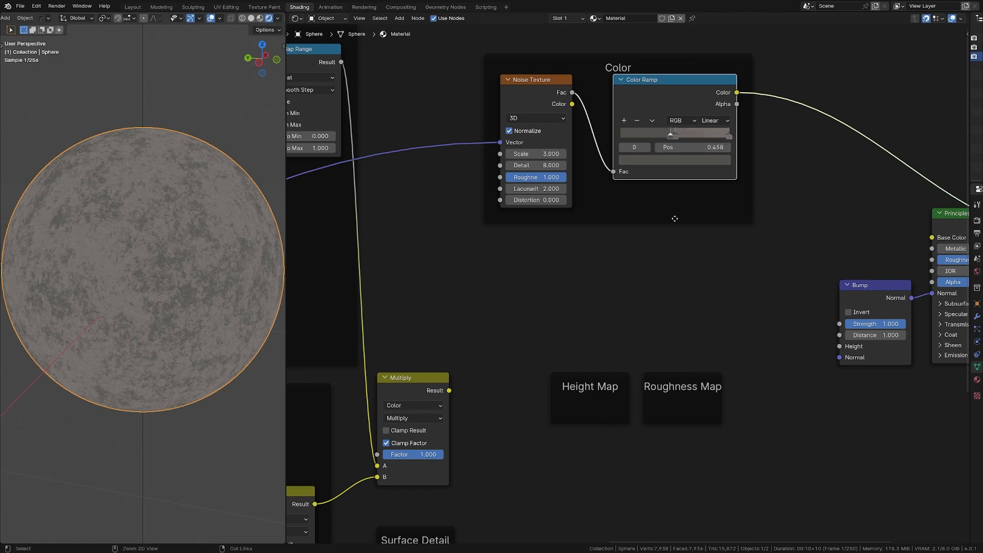
# - Turn off Normalize on the Color frame's Noise Texture and preview the Color Ramp's output
pyautogui.click(535, 131)
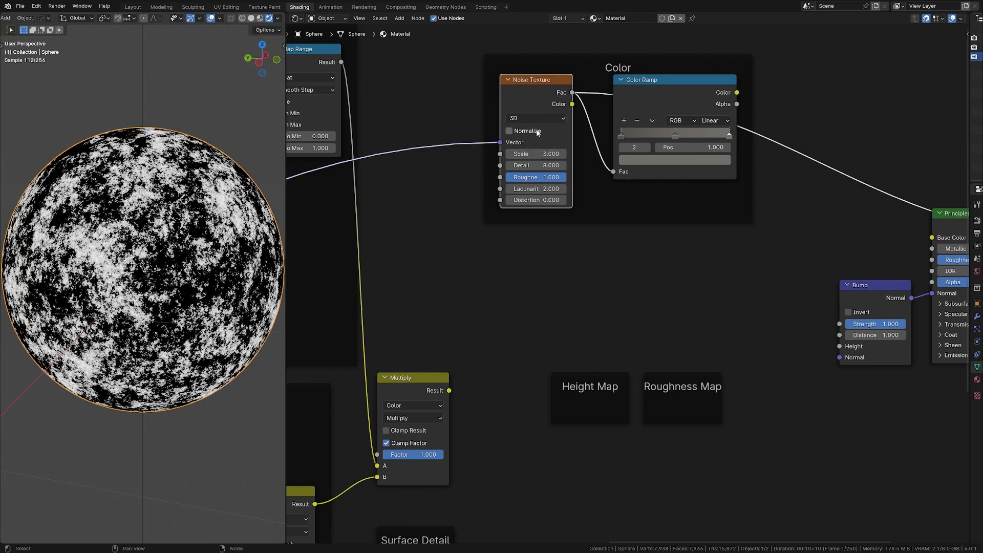
pyautogui.keyDown('ctrl'); pyautogui.keyDown('shift'); pyautogui.click(686, 161); pyautogui.keyUp('shift'); pyautogui.keyUp('ctrl')
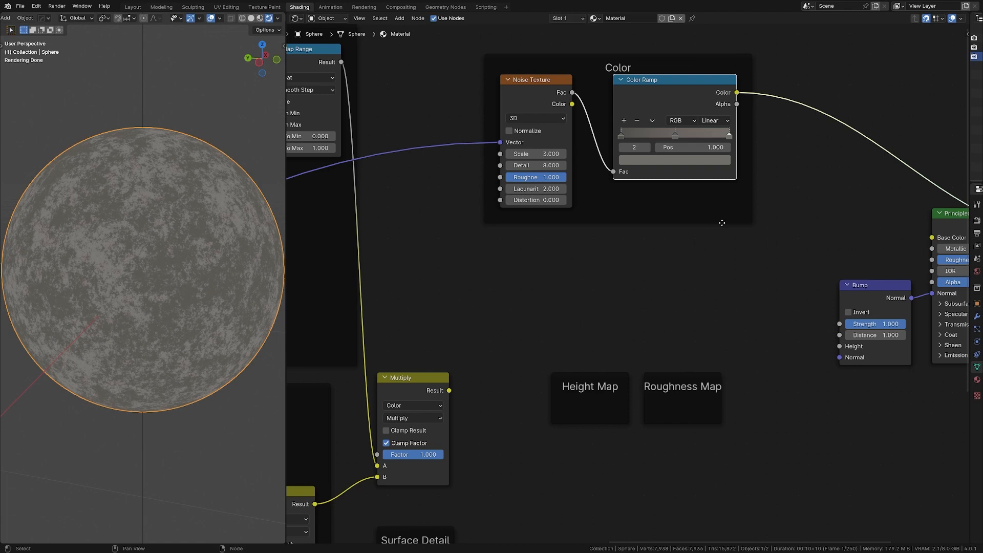
# - Add a second Color Ramp below the first in the Color frame, feed its Fac from the masks' Multiply Result, and preview it
pyautogui.hotkey('shift', 'a')
pyautogui.write('color ramp')
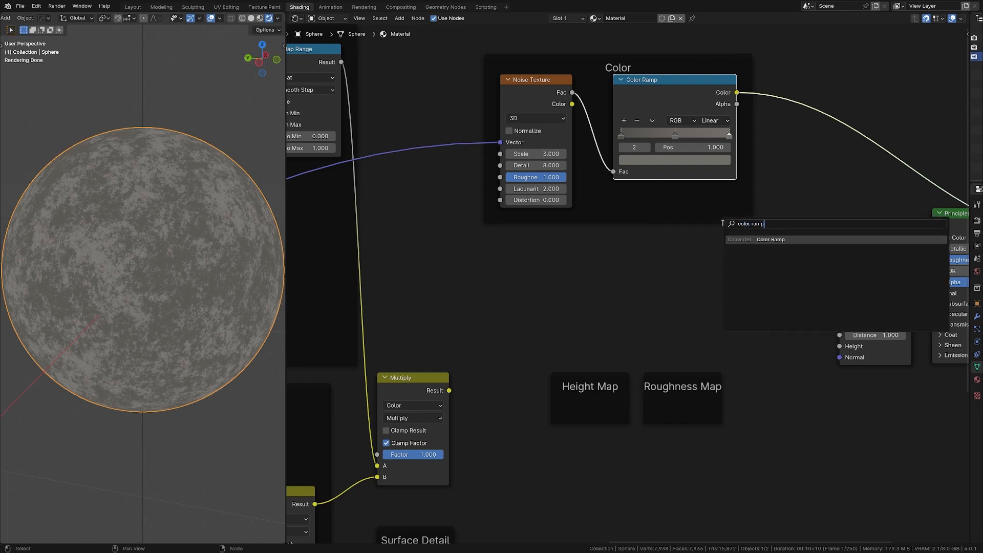
pyautogui.press('Return')
pyautogui.click(607, 217)
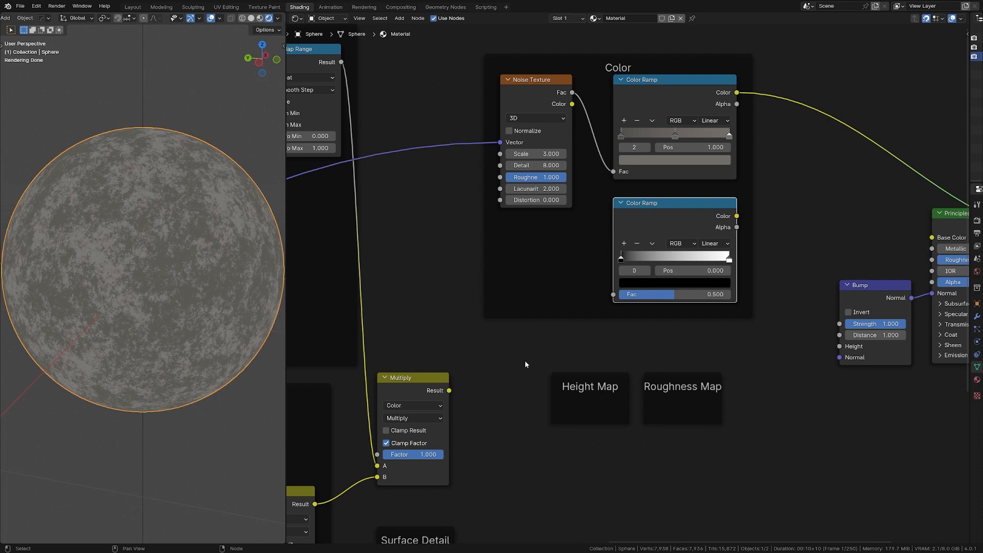
pyautogui.moveTo(445, 391); pyautogui.dragTo(613, 294)
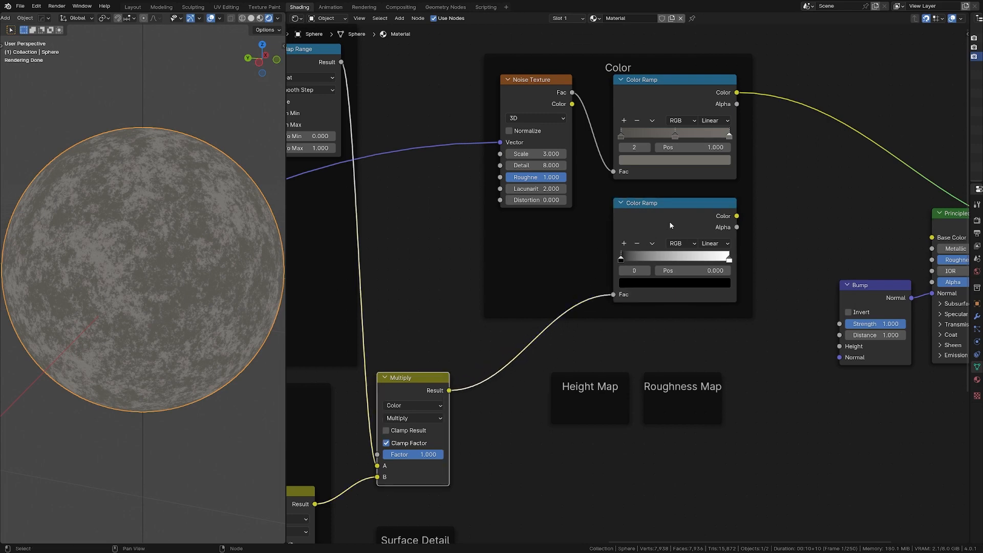
pyautogui.keyDown('ctrl'); pyautogui.keyDown('shift'); pyautogui.click(687, 209); pyautogui.keyUp('shift'); pyautogui.keyUp('ctrl')
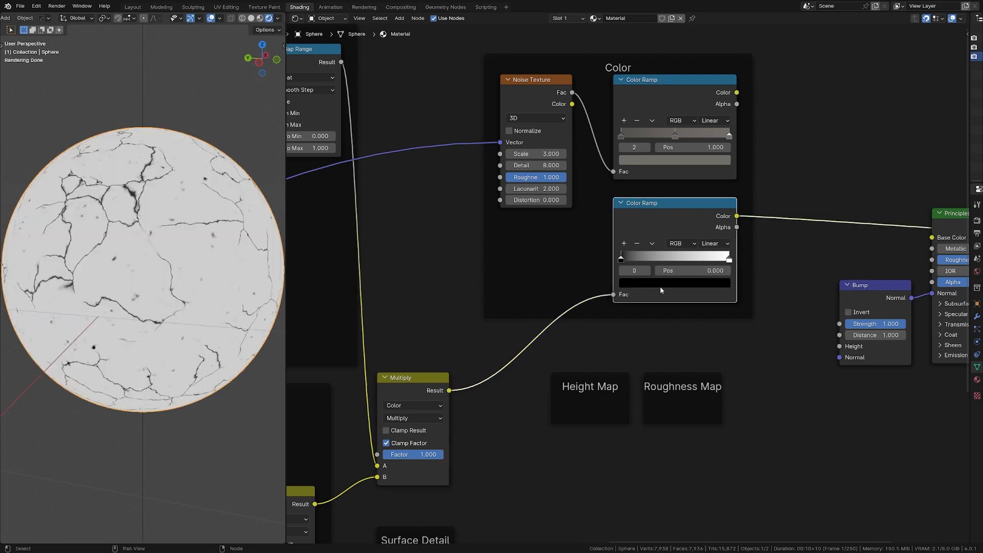
# - Set the first stop of the second Color Ramp to hex color 55483E
pyautogui.click(660, 286)
pyautogui.click(681, 236)
pyautogui.write('5')
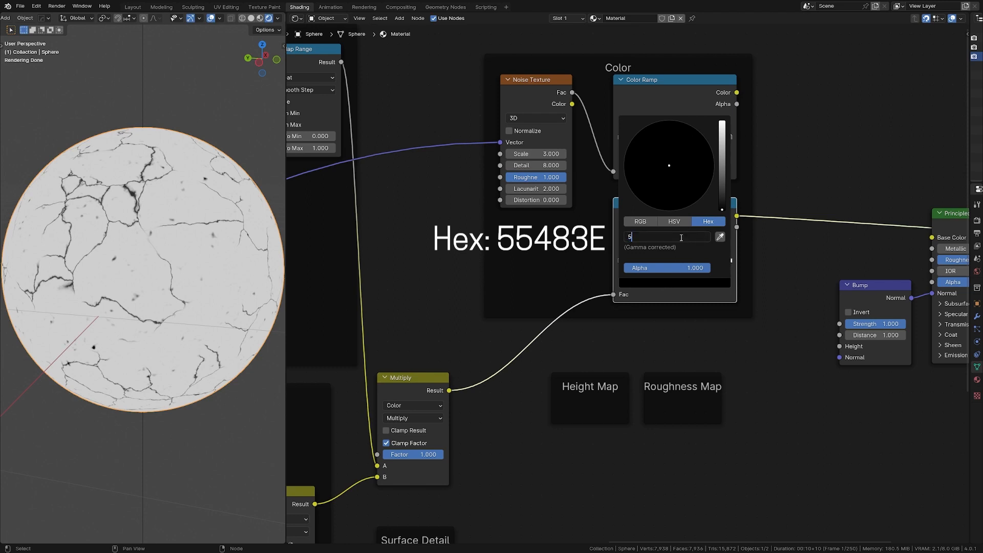
pyautogui.write('5483E')
pyautogui.press('Return')
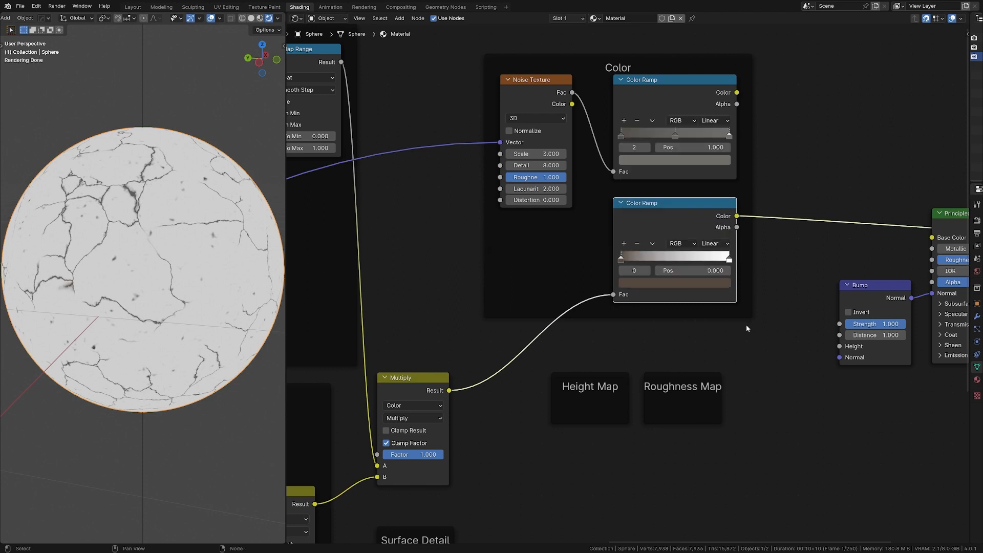
# - Move the white stop of the second Color Ramp to position 0.1 and check the cracks up close
pyautogui.click(729, 260)
pyautogui.moveTo(729, 259); pyautogui.dragTo(646, 267)
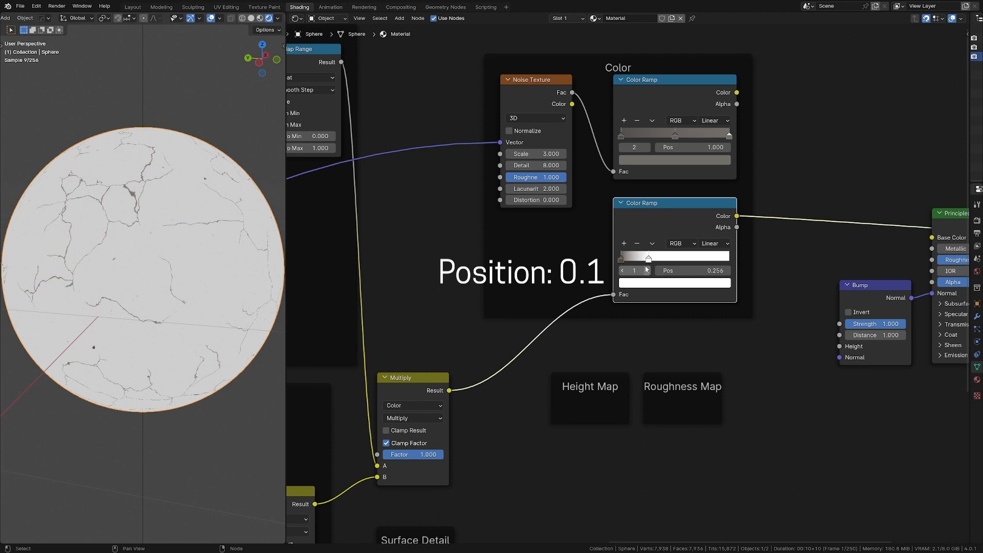
pyautogui.doubleClick(717, 270)
pyautogui.write('0.1')
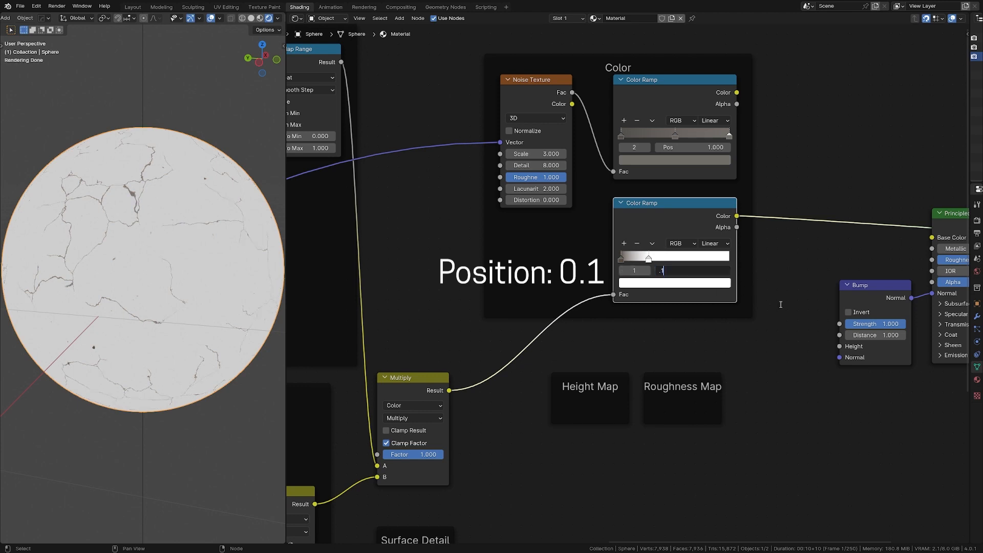
pyautogui.press('Return')
pyautogui.scroll(10, 120, 207)
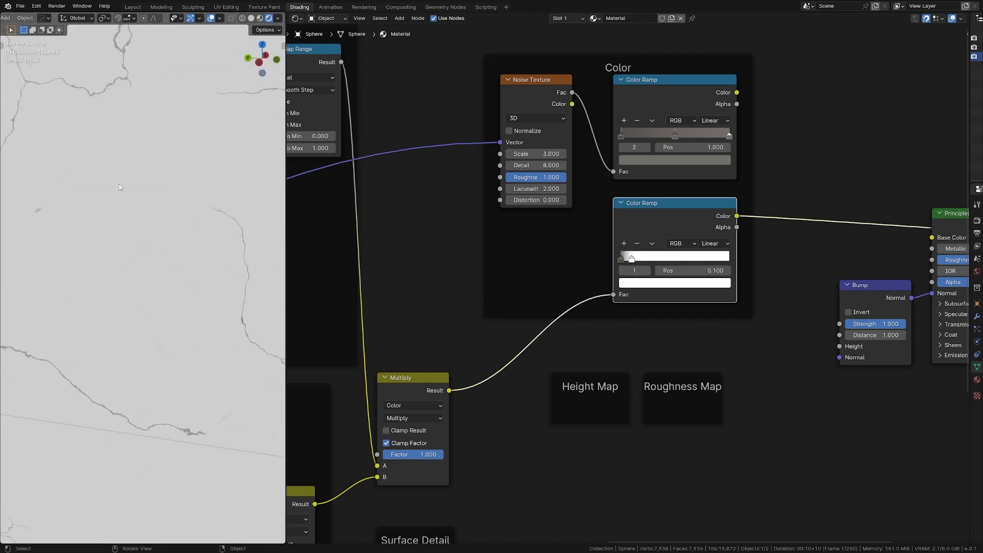
pyautogui.scroll(1, 169, 216)
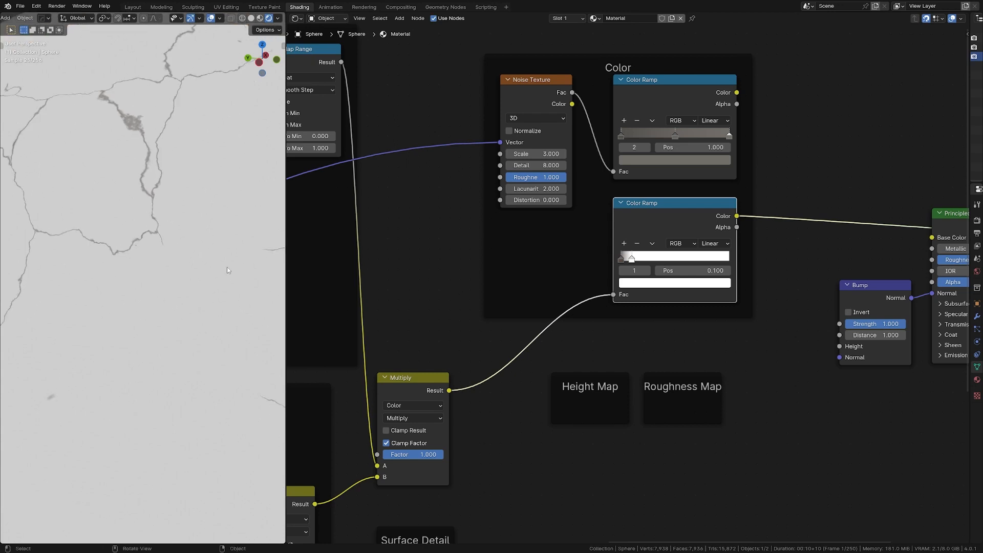
# - Duplicate the Multiply node into the Color frame, link the upper Color Ramp to A and the lower to B, and preview it
pyautogui.click(407, 378)
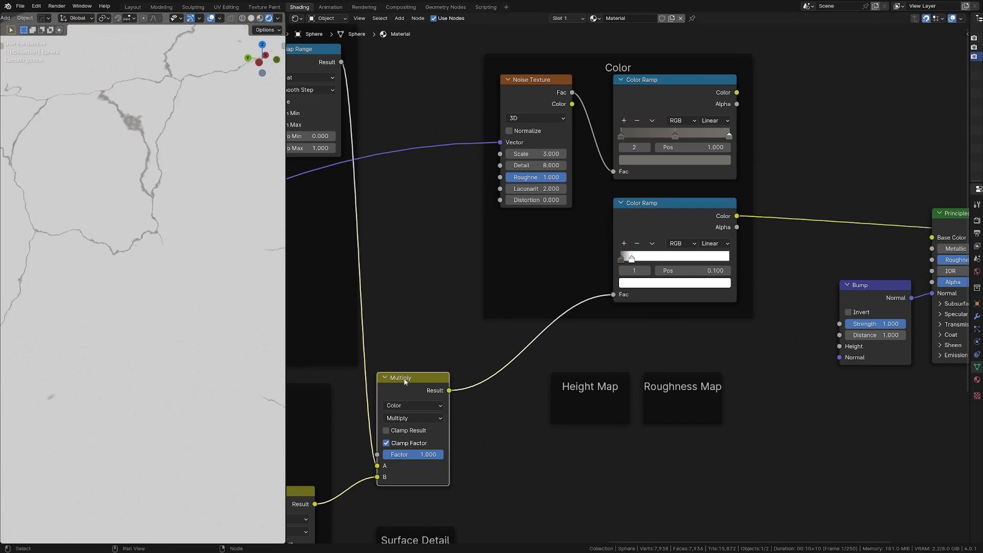
pyautogui.hotkey('shift', 'd')
pyautogui.click(745, 89)
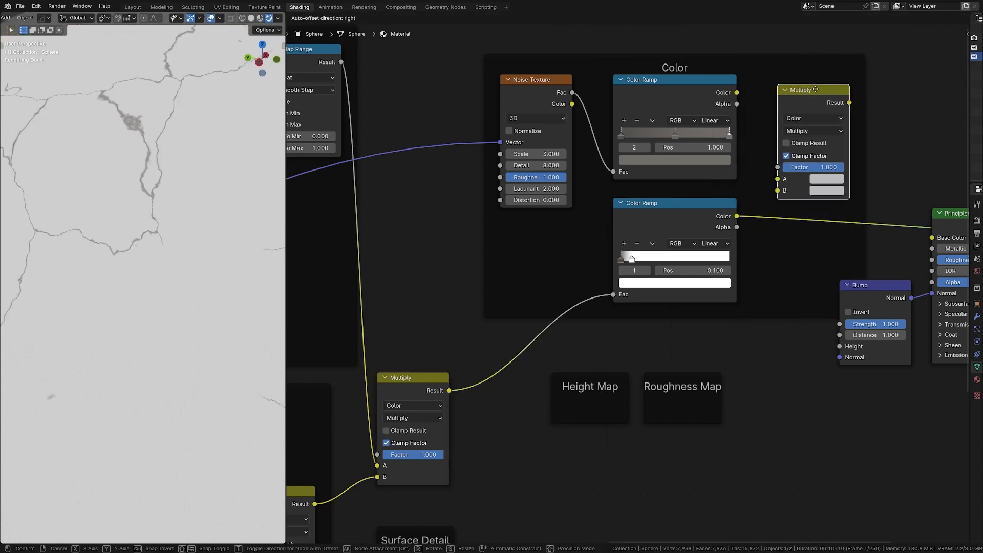
pyautogui.moveTo(736, 92); pyautogui.dragTo(777, 179)
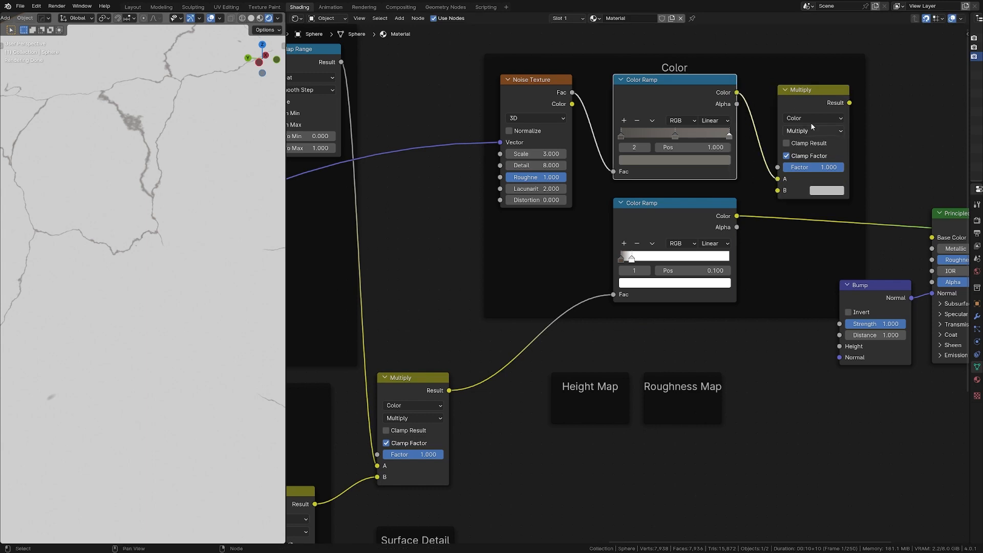
pyautogui.keyDown('ctrl'); pyautogui.keyDown('shift'); pyautogui.click(815, 103); pyautogui.keyUp('shift'); pyautogui.keyUp('ctrl')
pyautogui.moveTo(737, 216); pyautogui.dragTo(778, 191)
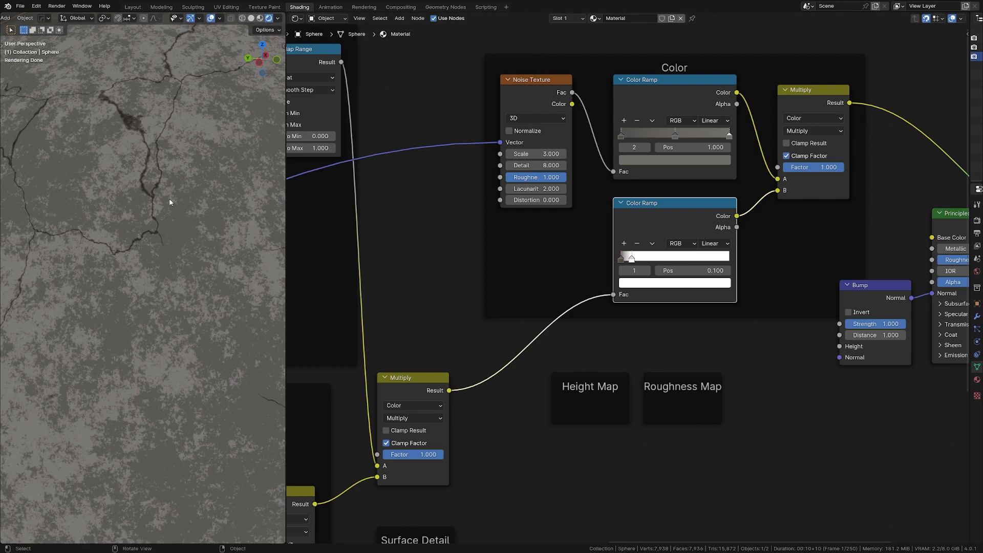
# - Restore the Principled BSDF as the surface output and connect the Color frame's Multiply Result to its Base Color
pyautogui.scroll(-5, 164, 202)
pyautogui.moveTo(148, 210); pyautogui.dragTo(176, 178, button='middle')
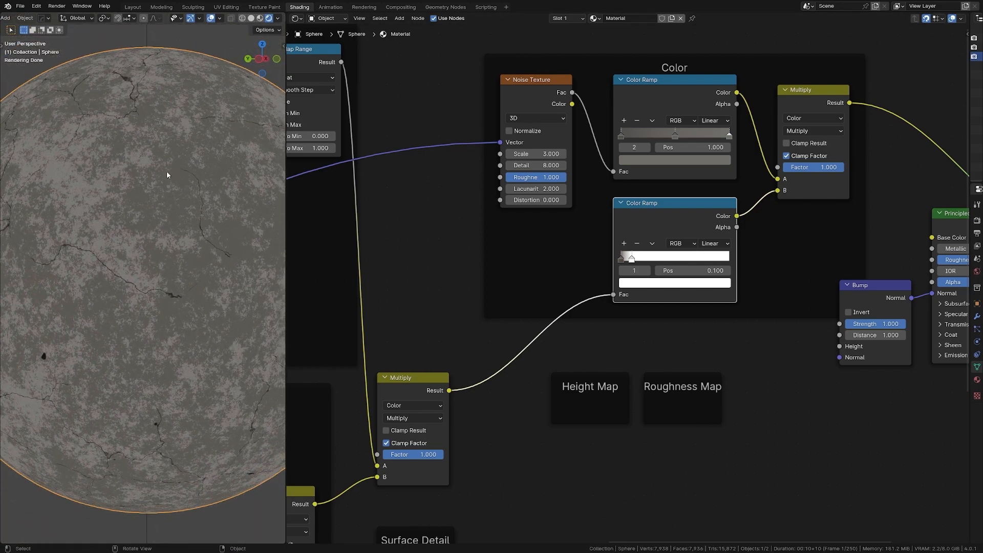
pyautogui.scroll(-2, 166, 189)
pyautogui.moveTo(168, 216); pyautogui.dragTo(169, 248, button='middle')
pyautogui.moveTo(843, 245); pyautogui.dragTo(550, 225, button='middle')
pyautogui.keyDown('ctrl'); pyautogui.keyDown('shift'); pyautogui.click(687, 207); pyautogui.keyUp('shift'); pyautogui.keyUp('ctrl')
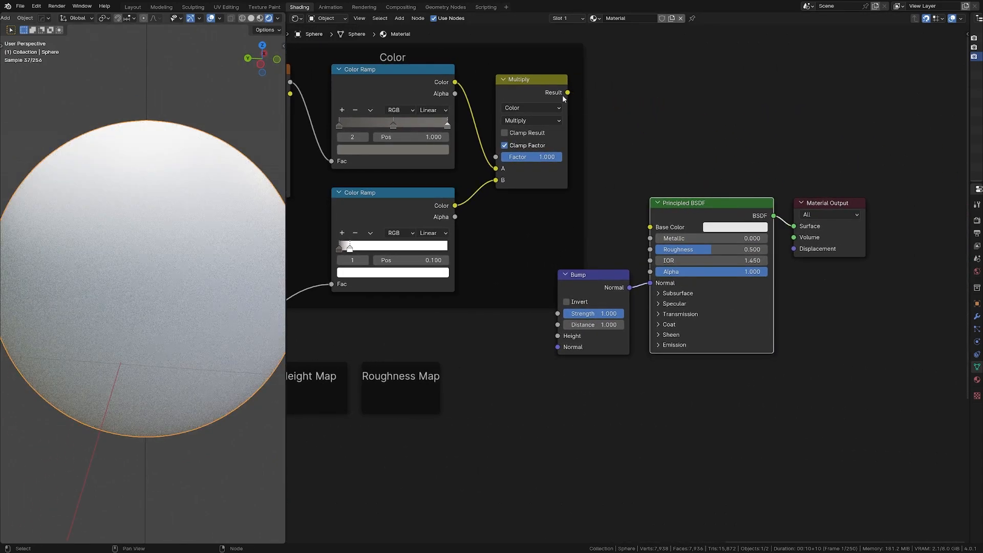
pyautogui.moveTo(563, 96); pyautogui.dragTo(650, 226)
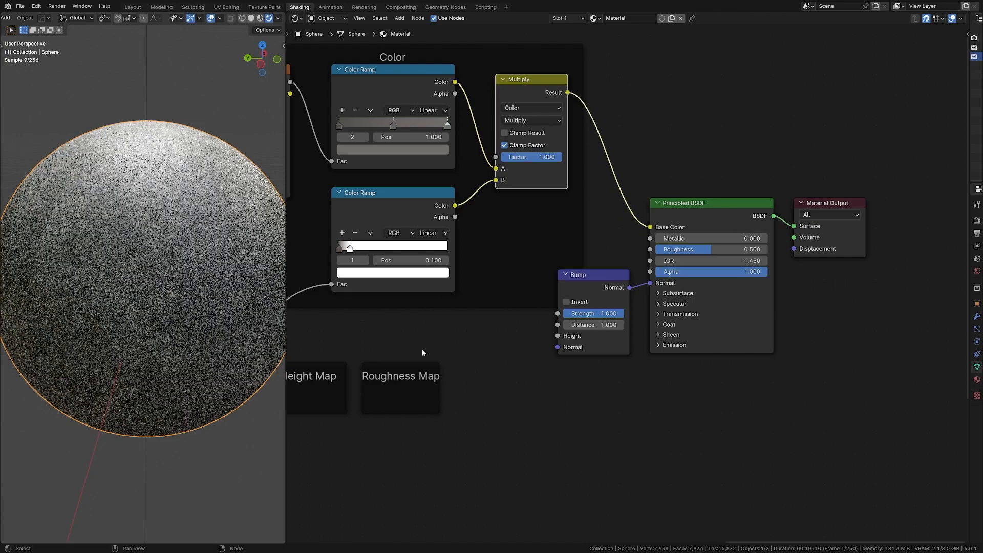
# - Connect the Result of the Multiply combining the Holes and Cracks masks to the Bump node's Height and inspect the surface
pyautogui.moveTo(422, 353); pyautogui.dragTo(630, 298, button='middle')
pyautogui.moveTo(375, 325); pyautogui.dragTo(763, 282)
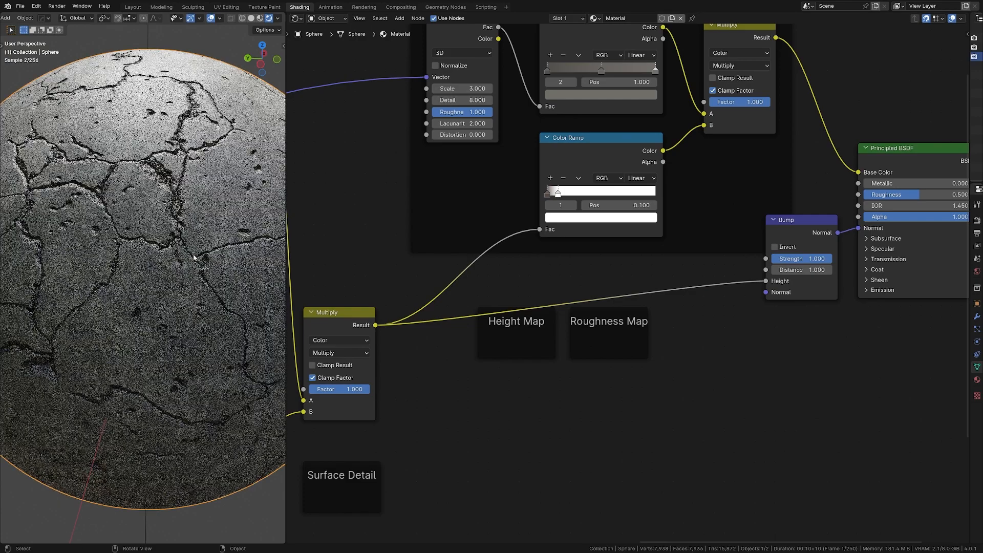
pyautogui.scroll(2, 194, 257)
pyautogui.moveTo(220, 260); pyautogui.dragTo(195, 264, button='middle')
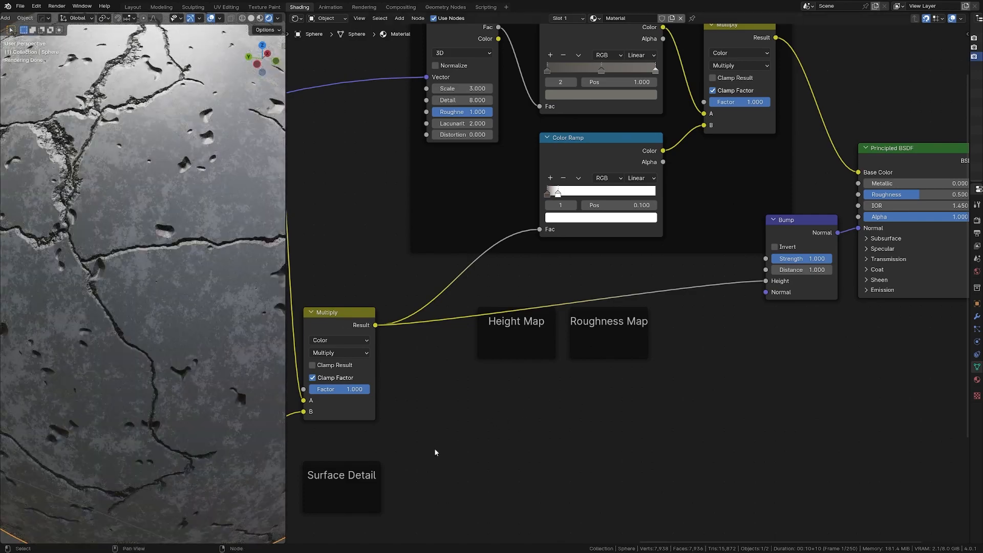
# - Add a Noise Texture to the Surface Detail frame and connect the Scale node's vector output to its Vector input
pyautogui.moveTo(435, 452); pyautogui.dragTo(632, 235, button='middle')
pyautogui.hotkey('shift', 'a')
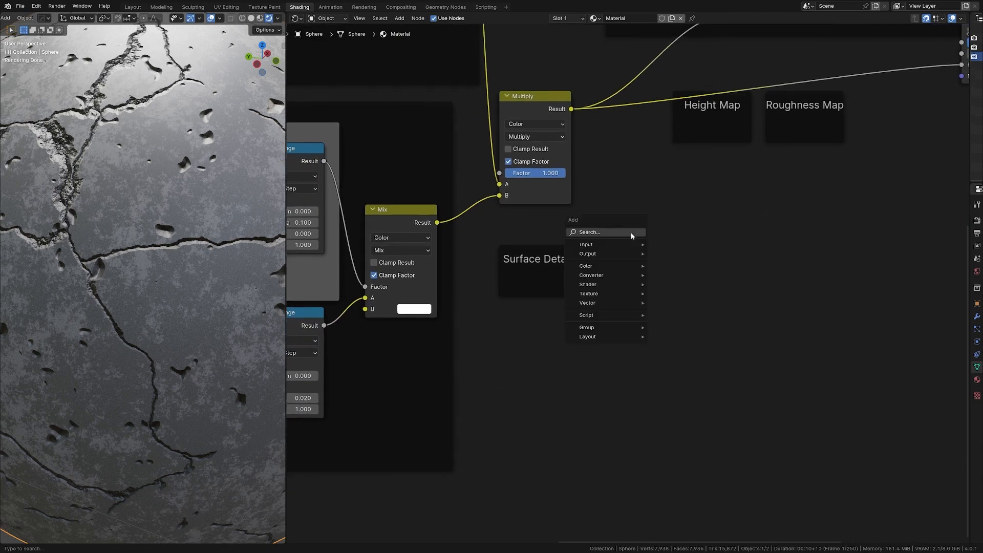
pyautogui.write('noise')
pyautogui.press('Return')
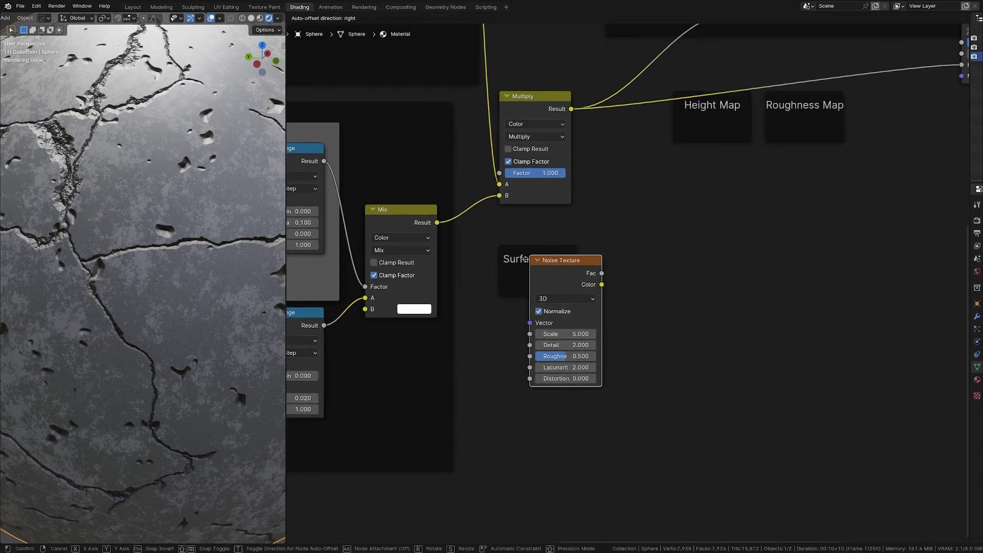
pyautogui.click(526, 259)
pyautogui.scroll(-8, 630, 307)
pyautogui.moveTo(607, 371); pyautogui.dragTo(746, 350, button='middle')
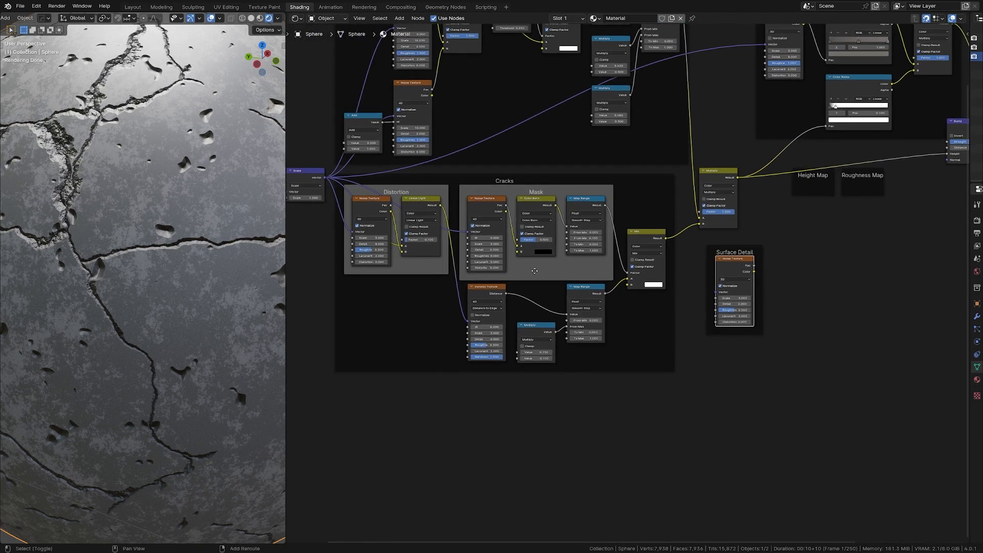
pyautogui.keyDown('alt'); pyautogui.moveTo(305, 180); pyautogui.dragTo(737, 279, button='right'); pyautogui.keyUp('alt')
# - Preview the Surface Detail Noise Texture and set its Scale to 500 and Roughness to 1
pyautogui.moveTo(796, 278); pyautogui.dragTo(533, 302, button='middle')
pyautogui.scroll(8, 533, 302)
pyautogui.moveTo(431, 309); pyautogui.dragTo(586, 277, button='middle')
pyautogui.keyDown('ctrl'); pyautogui.keyDown('shift'); pyautogui.click(490, 253); pyautogui.keyUp('shift'); pyautogui.keyUp('ctrl')
pyautogui.click(477, 320)
pyautogui.write('50')
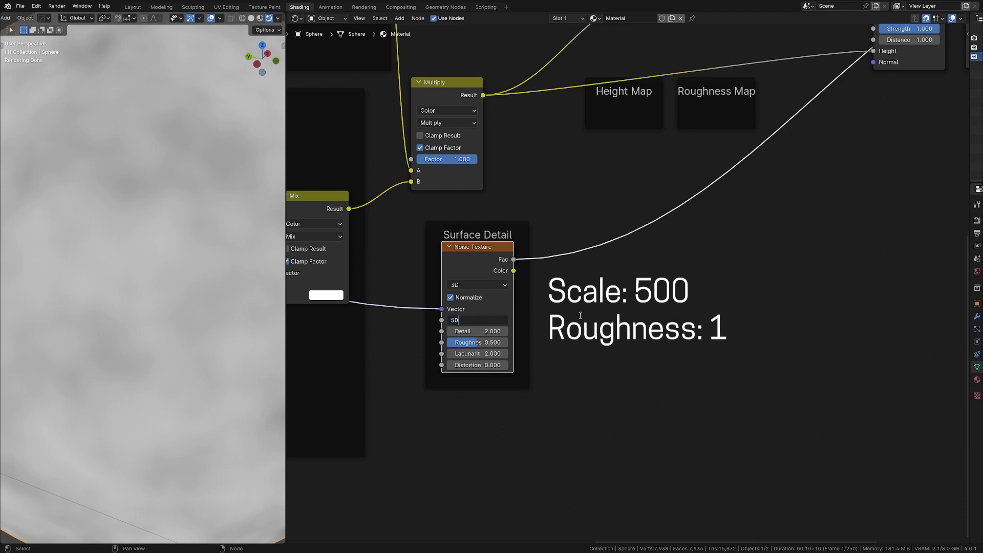
pyautogui.write('0')
pyautogui.press('Return')
pyautogui.click(489, 342)
pyautogui.write('1')
pyautogui.press('Return')
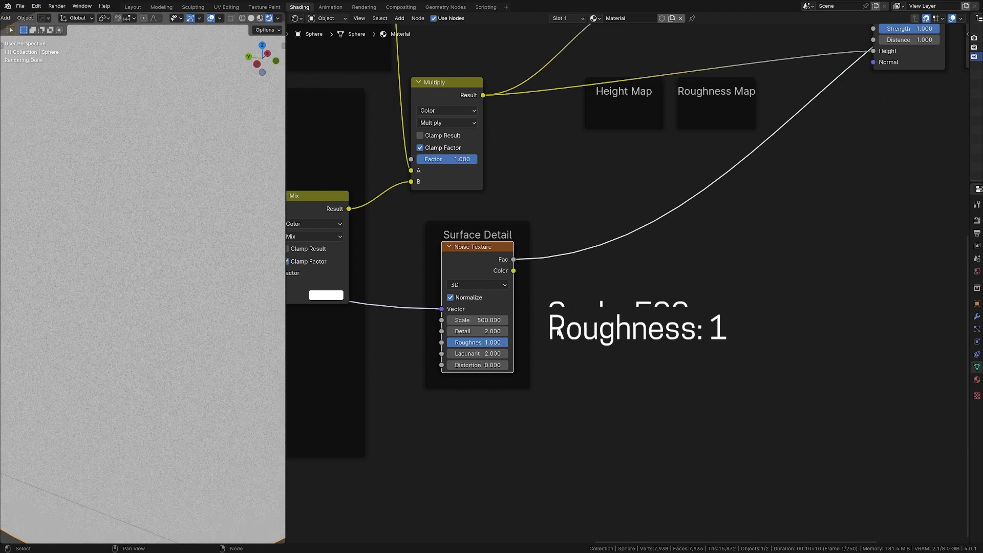
# - Add a Math node set to Multiply beside the Noise Texture in the Surface Detail frame
pyautogui.moveTo(483, 251); pyautogui.dragTo(555, 251)
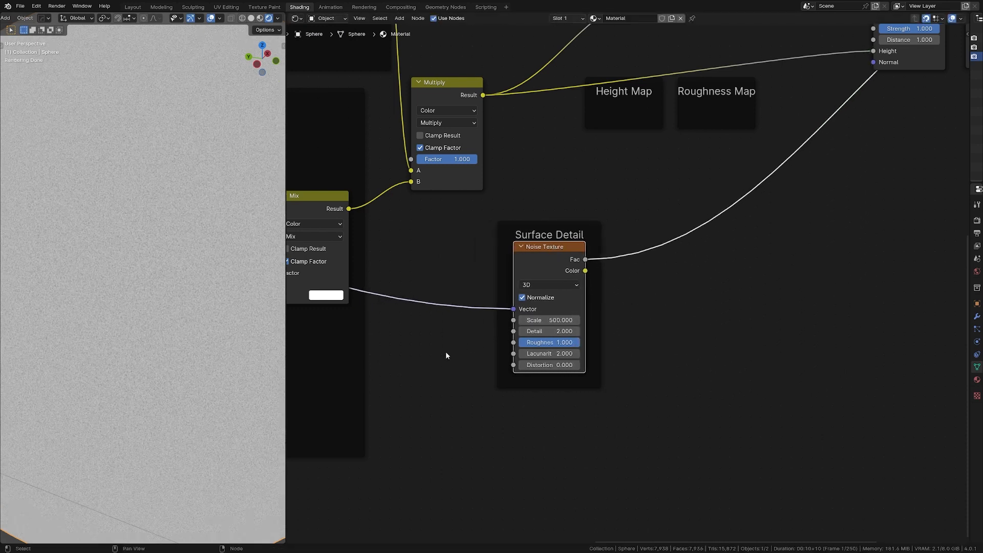
pyautogui.hotkey('shift', 'a')
pyautogui.write('m')
pyautogui.press('Return')
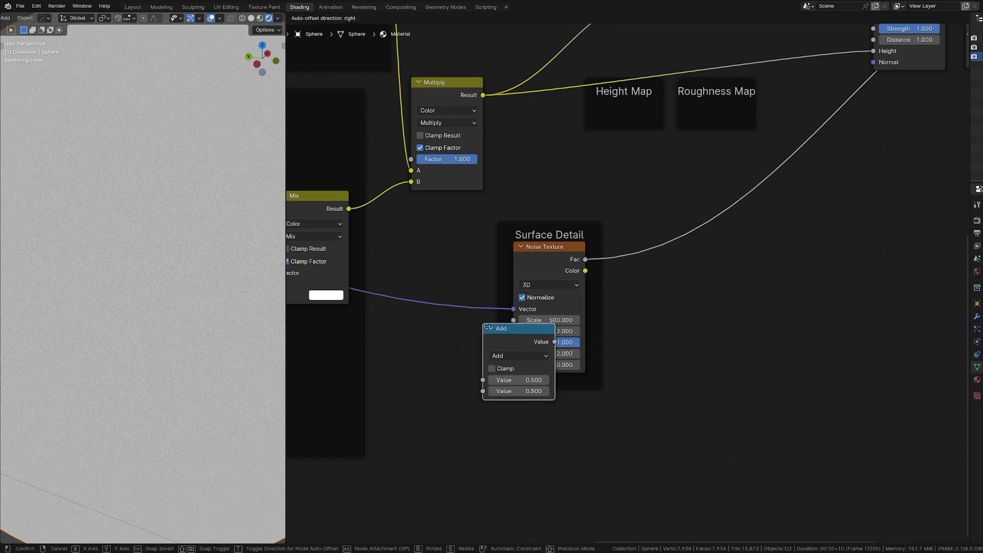
pyautogui.click(429, 317)
pyautogui.click(447, 345)
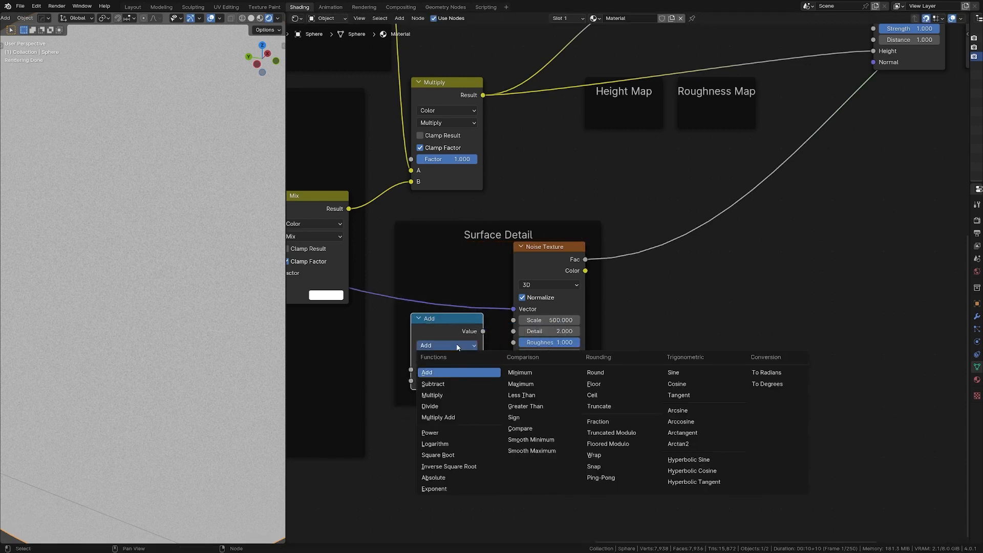
pyautogui.click(450, 393)
# - Set the Surface Detail Multiply node's values to 50 and 10 and connect its output to the Noise Texture's Scale
pyautogui.click(461, 369)
pyautogui.write('50')
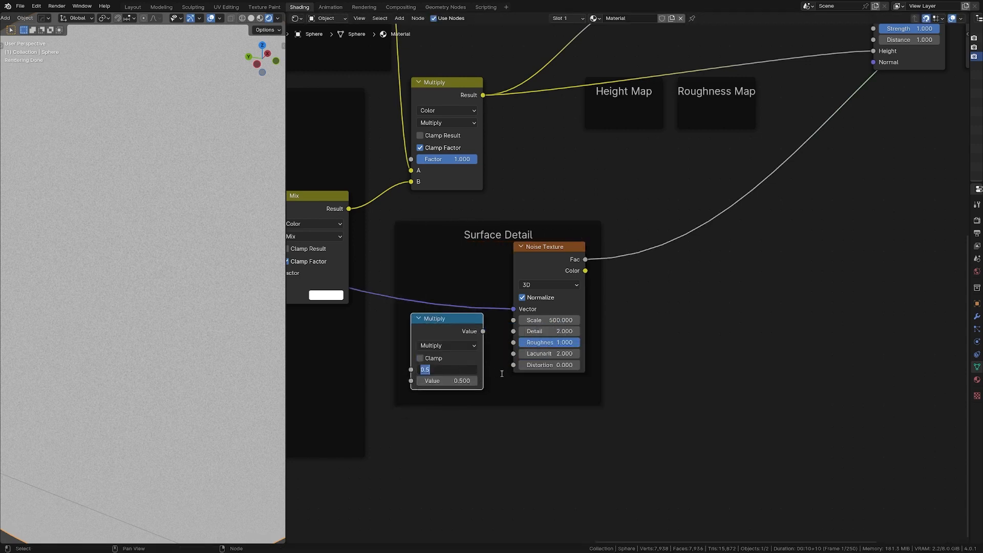
pyautogui.press('Return')
pyautogui.click(463, 380)
pyautogui.write('10')
pyautogui.press('Return')
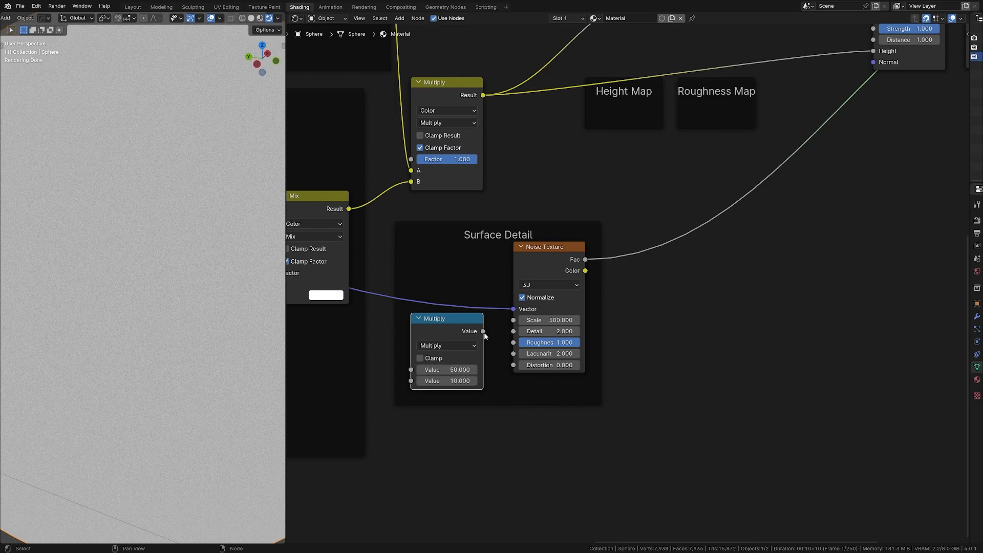
pyautogui.moveTo(483, 331); pyautogui.dragTo(515, 321)
# - Duplicate the mask-combining Multiply into the Height Map frame, feeding the original's Result into A and the Surface Detail noise Fac into B
pyautogui.keyDown('shift'); pyautogui.moveTo(659, 293); pyautogui.dragTo(610, 355, button='middle'); pyautogui.keyUp('shift')
pyautogui.click(394, 163)
pyautogui.hotkey('shift', 'd')
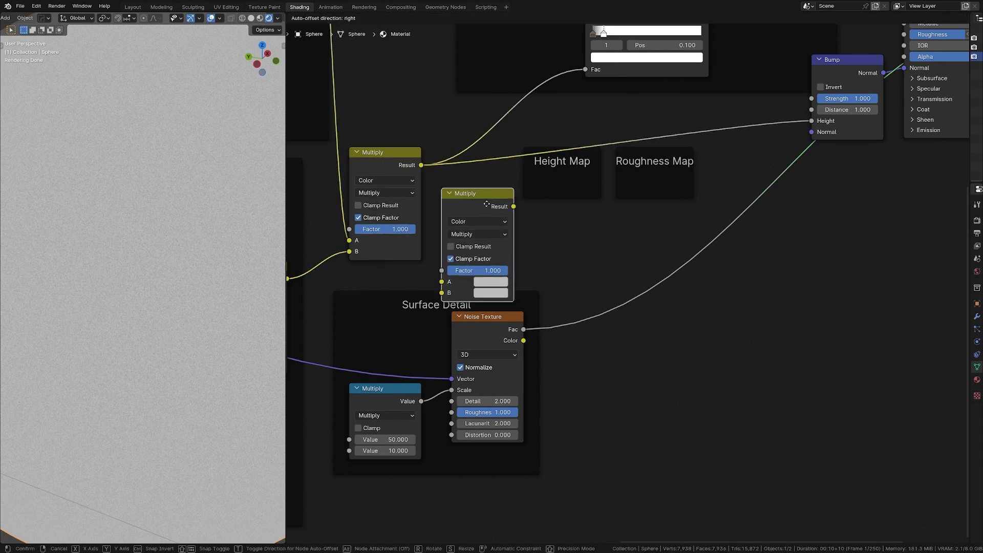
pyautogui.click(567, 183)
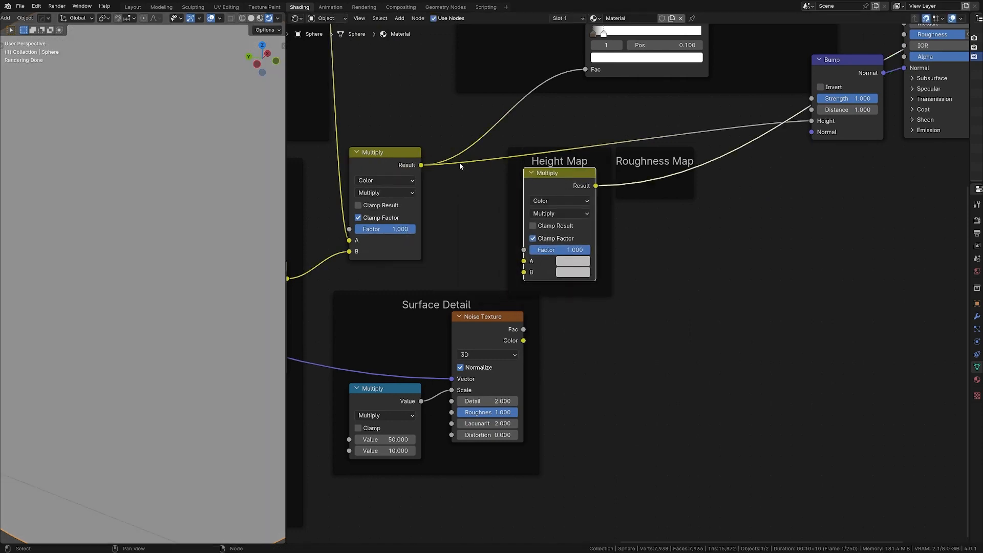
pyautogui.moveTo(420, 166); pyautogui.dragTo(523, 261)
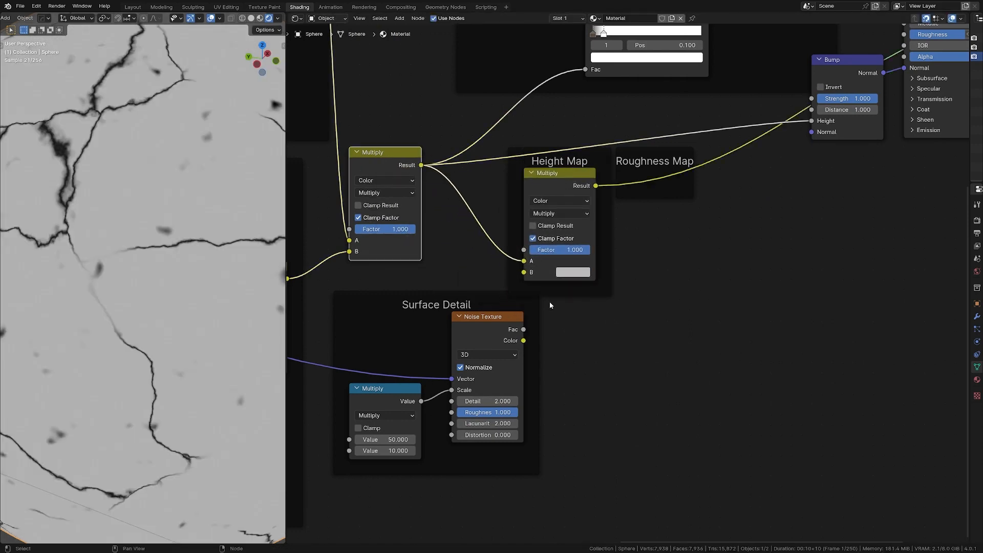
pyautogui.moveTo(523, 329); pyautogui.dragTo(523, 272)
pyautogui.scroll(-5, 154, 281)
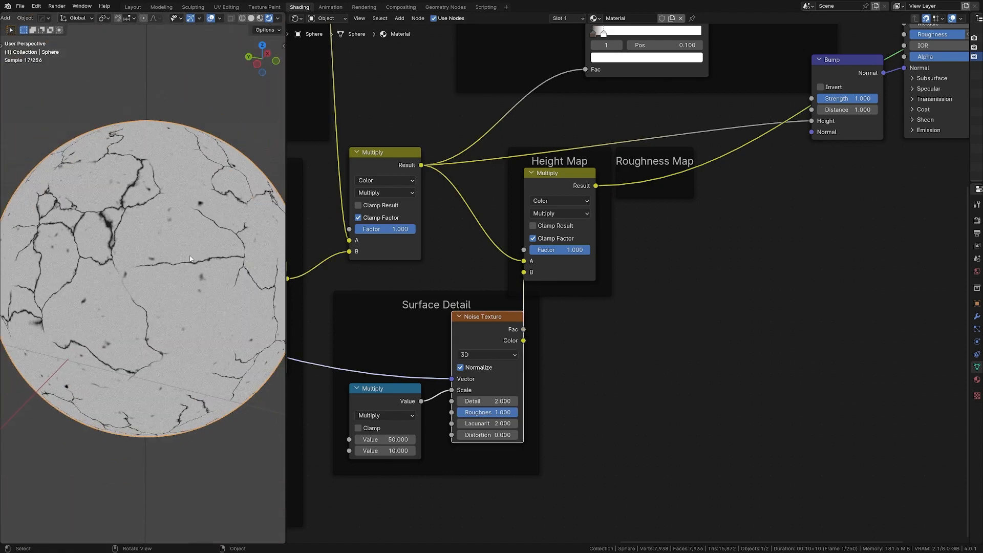
# - Connect the Height Map Multiply's Result to the Bump Height, restore the Principled BSDF as surface output, and inspect the sphere
pyautogui.moveTo(736, 227); pyautogui.dragTo(560, 332, button='middle')
pyautogui.moveTo(432, 290); pyautogui.dragTo(652, 224)
pyautogui.keyDown('ctrl'); pyautogui.keyDown('shift'); pyautogui.click(815, 93); pyautogui.keyUp('shift'); pyautogui.keyUp('ctrl')
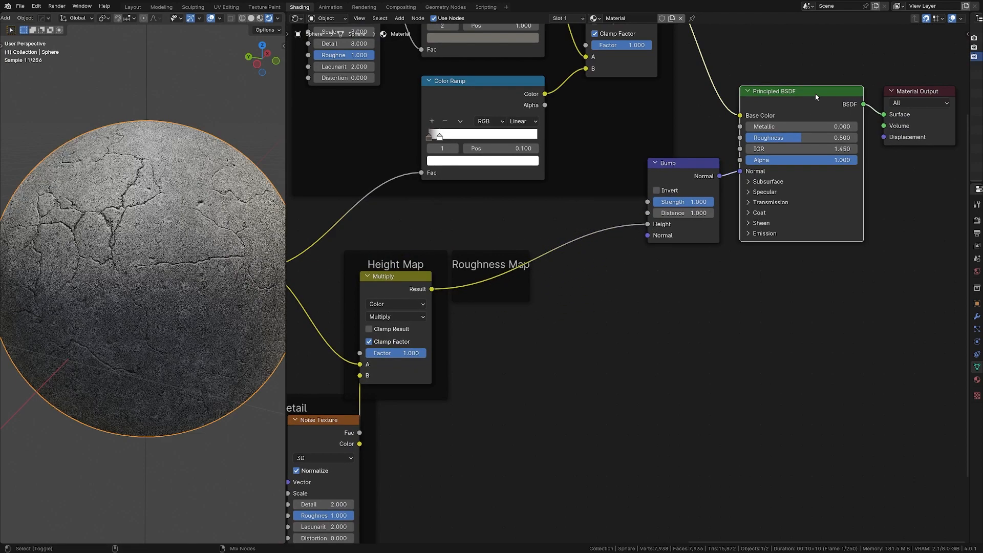
pyautogui.scroll(6, 120, 261)
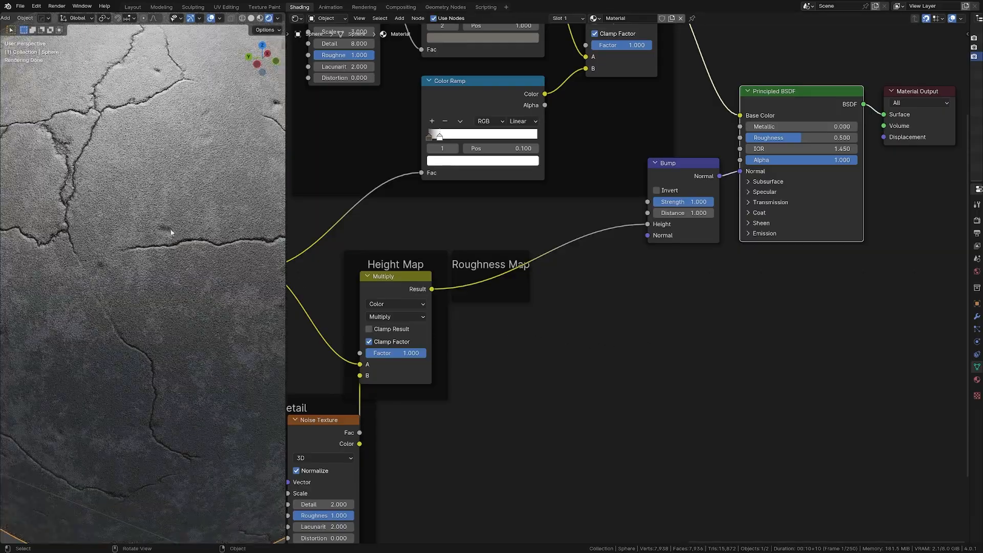
pyautogui.moveTo(158, 246); pyautogui.dragTo(205, 254, button='middle')
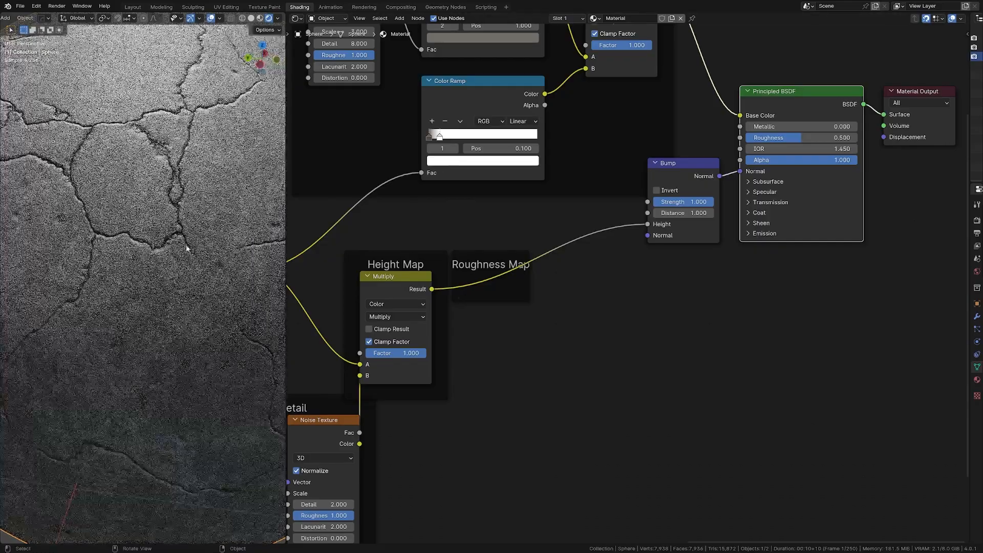
pyautogui.scroll(-2, 200, 260)
pyautogui.scroll(-1, 200, 259)
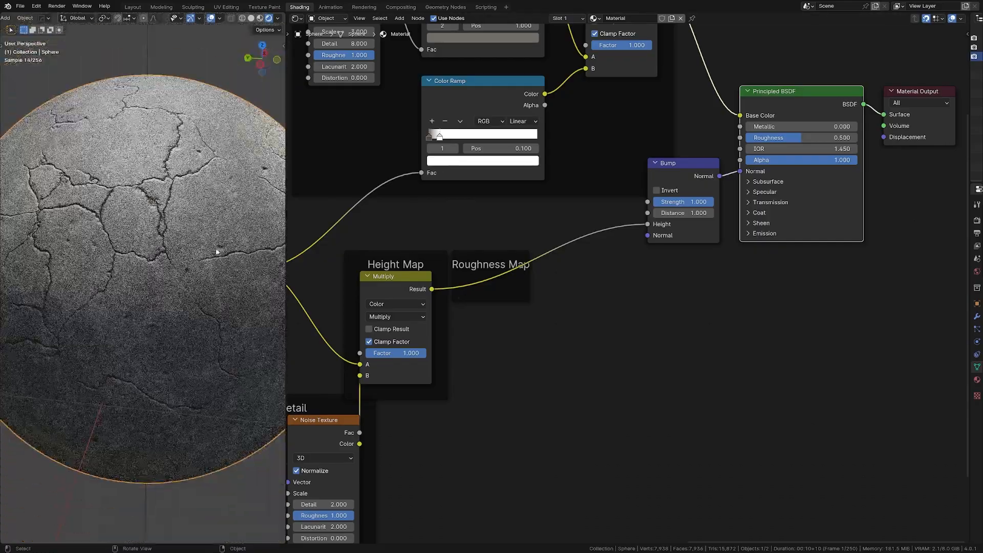
# - Add an Invert Color node to the Roughness Map frame and connect the Height Map Multiply's Result to its Color input
pyautogui.keyDown('ctrl'); pyautogui.keyDown('shift'); pyautogui.click(388, 279); pyautogui.keyUp('shift'); pyautogui.keyUp('ctrl')
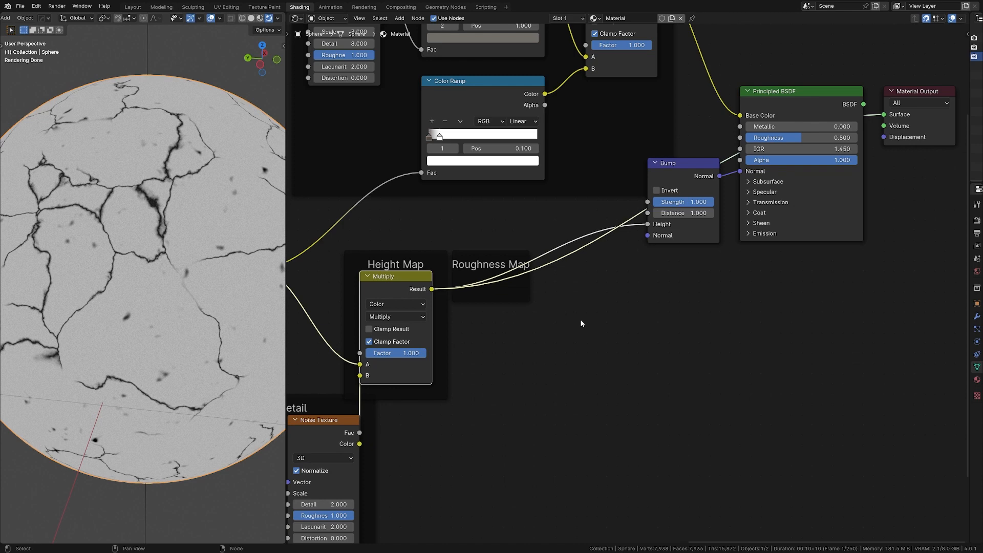
pyautogui.press('shift')
pyautogui.hotkey('shift', 'a')
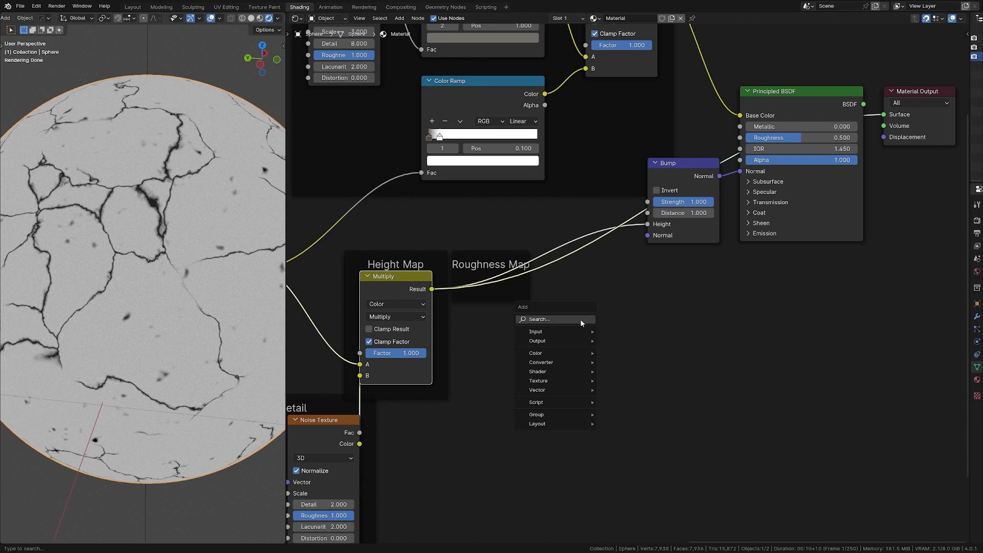
pyautogui.click(594, 337)
pyautogui.click(629, 392)
pyautogui.click(507, 297)
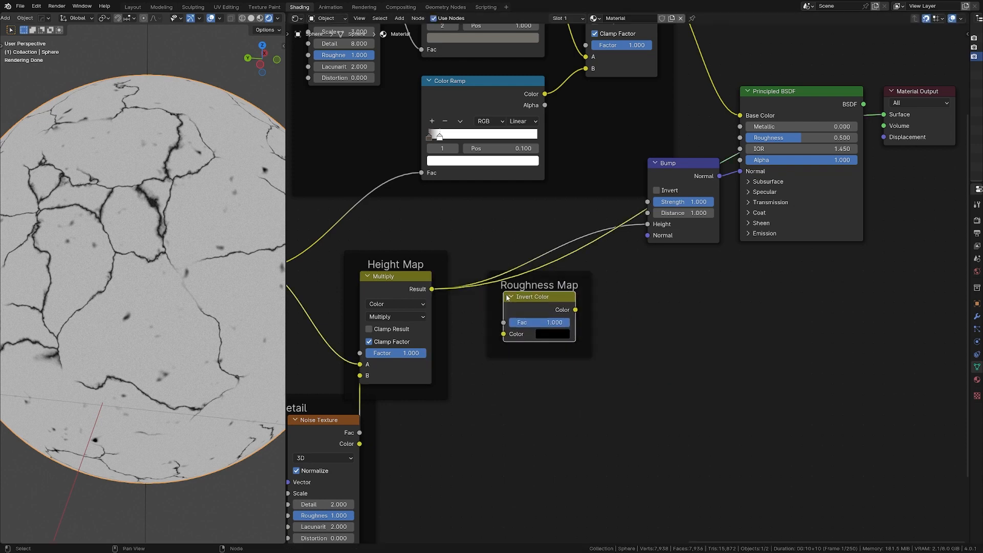
pyautogui.keyDown('ctrl'); pyautogui.moveTo(433, 290); pyautogui.dragTo(503, 335); pyautogui.keyUp('ctrl')
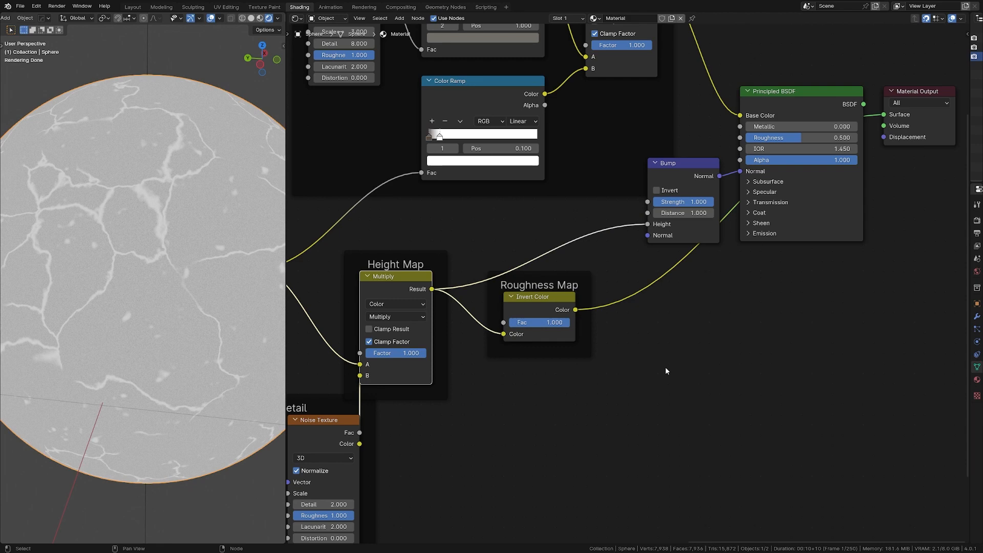
# - Insert a Brightness/Contrast node after Invert Color in the Roughness Map frame and set its Bright value to 0.5
pyautogui.hotkey('shift', 'a')
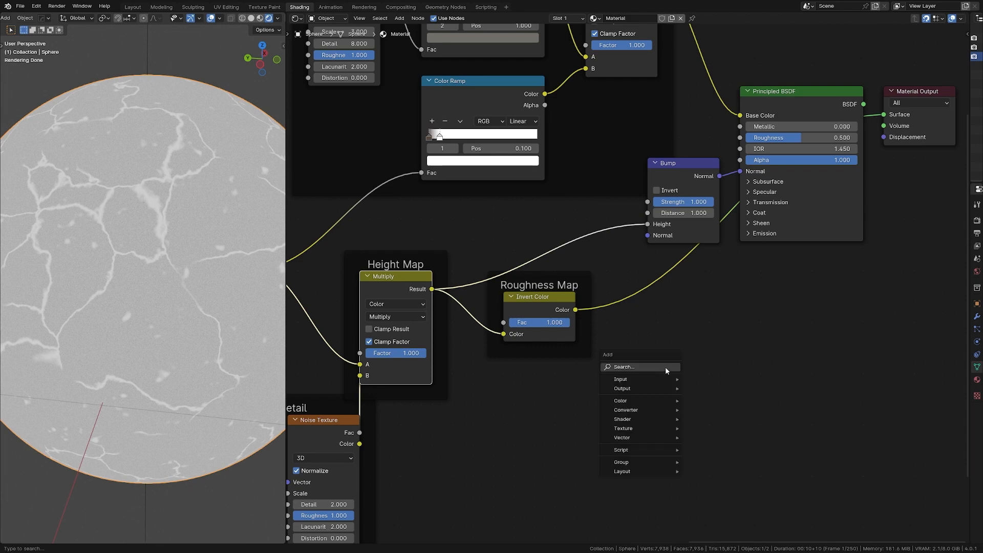
pyautogui.write('brig')
pyautogui.press('Return')
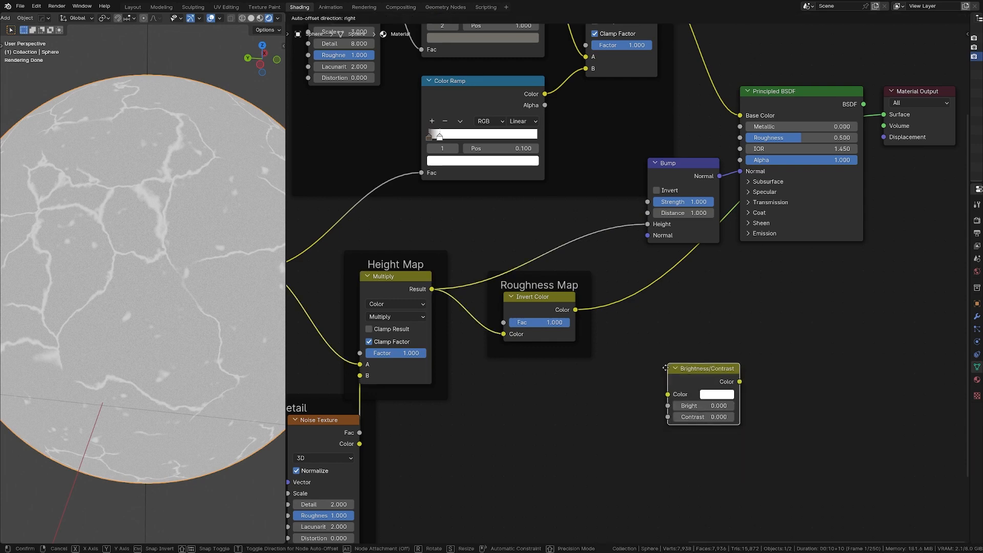
pyautogui.click(694, 350)
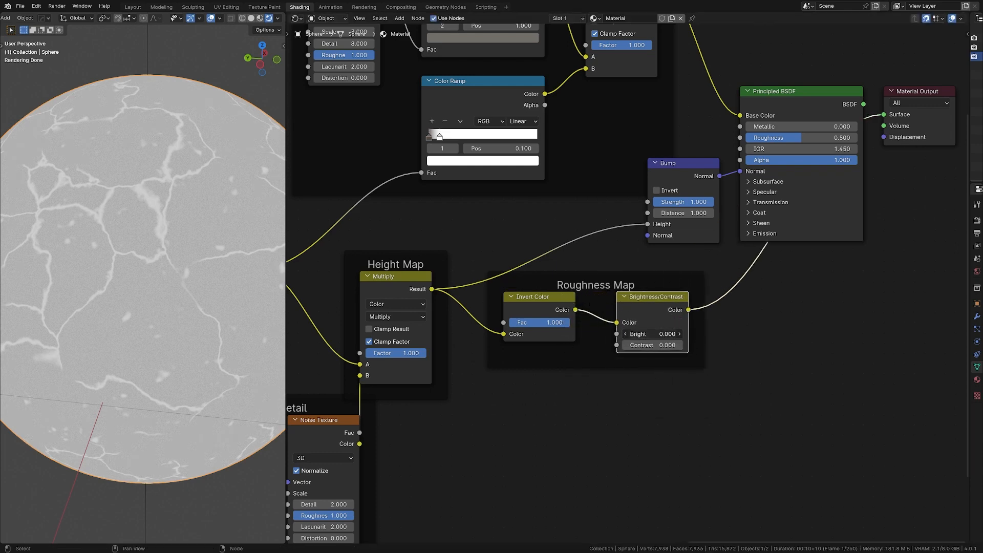
pyautogui.click(664, 335)
pyautogui.write('.5')
pyautogui.press('Return')
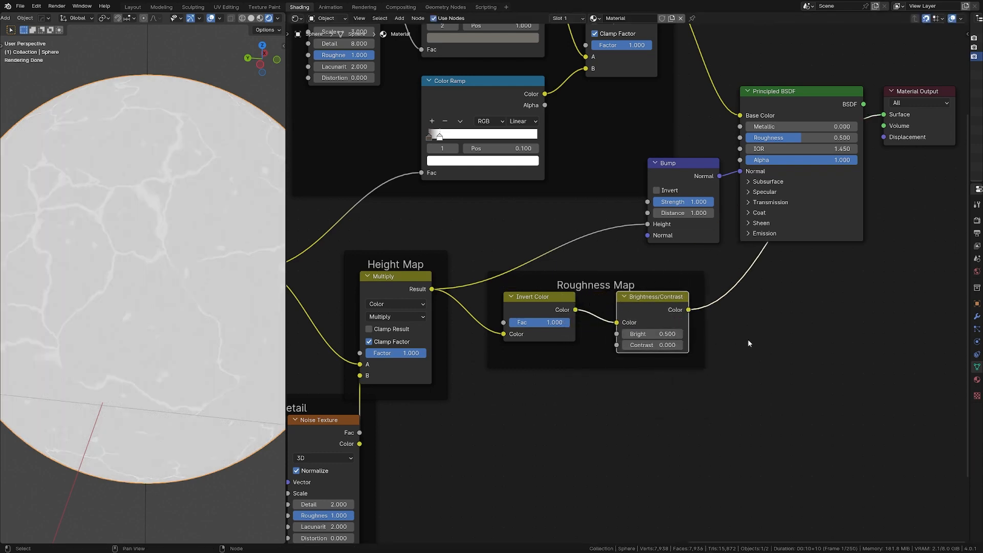
# - Restore the Principled BSDF as surface output, connect the Brightness/Contrast Color to its Roughness, and inspect the sphere
pyautogui.keyDown('shift'); pyautogui.scroll(1, 766, 340); pyautogui.keyUp('shift')
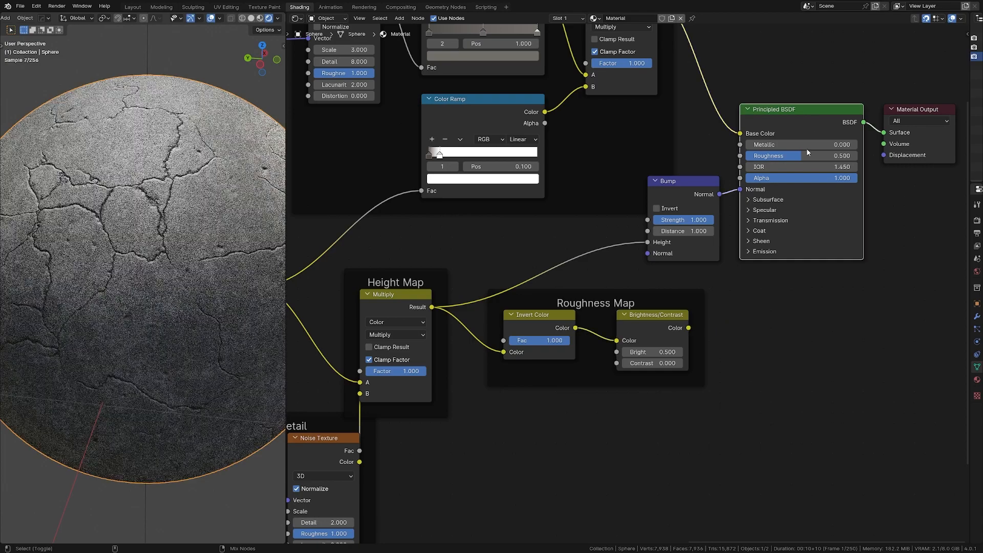
pyautogui.moveTo(688, 327); pyautogui.dragTo(739, 156)
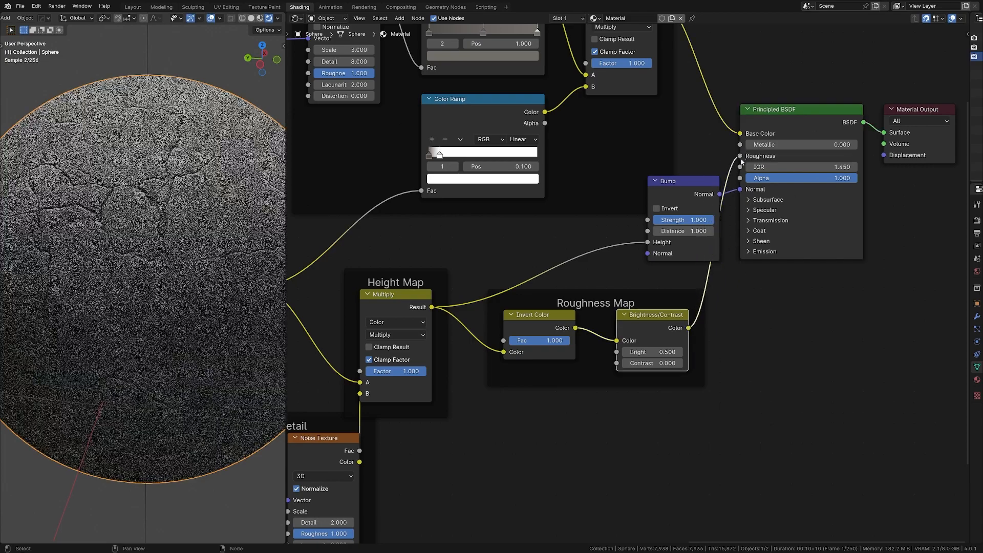
pyautogui.scroll(-2, 134, 339)
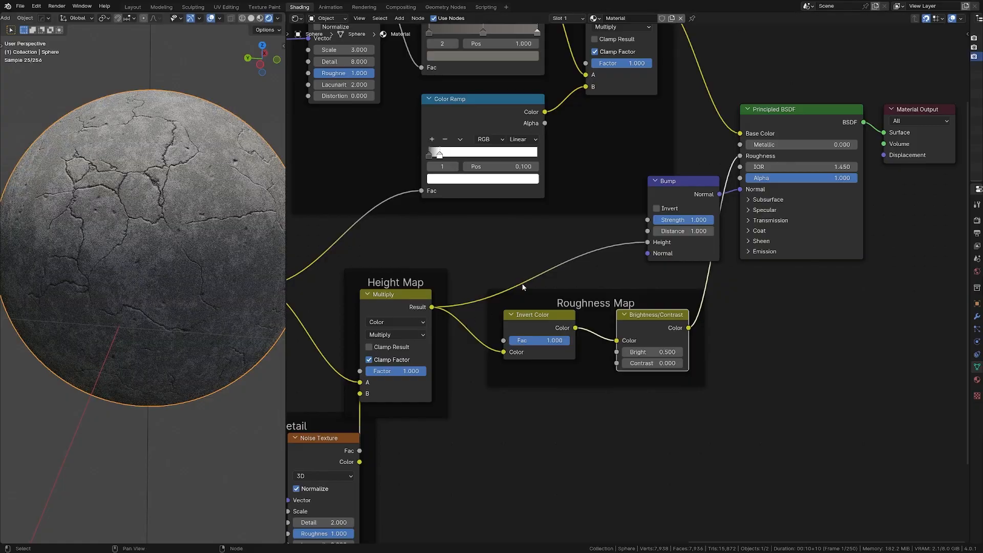
pyautogui.scroll(5, 164, 164)
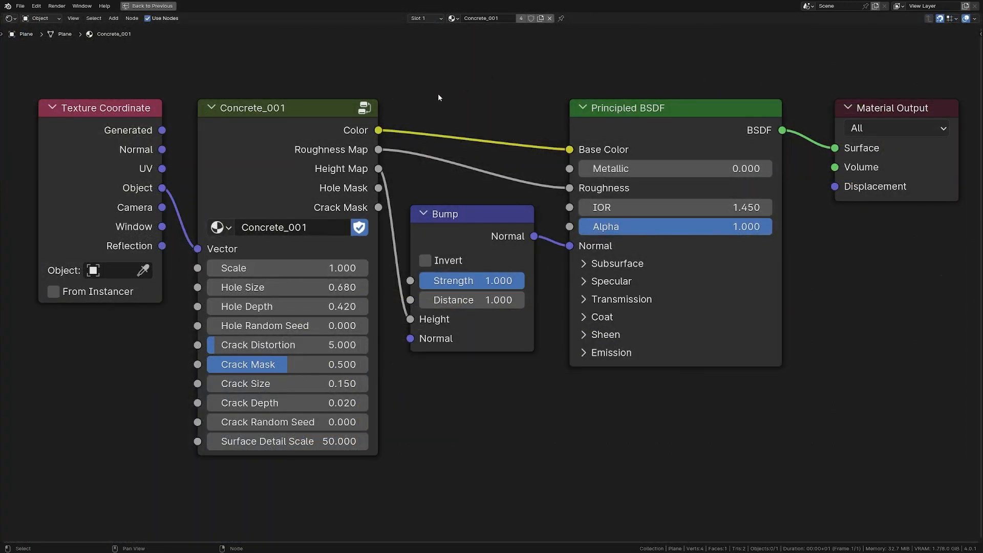
# - Open the Concrete_001 node group and examine its complete internal node layout
pyautogui.click(306, 128)
pyautogui.press('Tab')
pyautogui.scroll(-6, 538, 210)
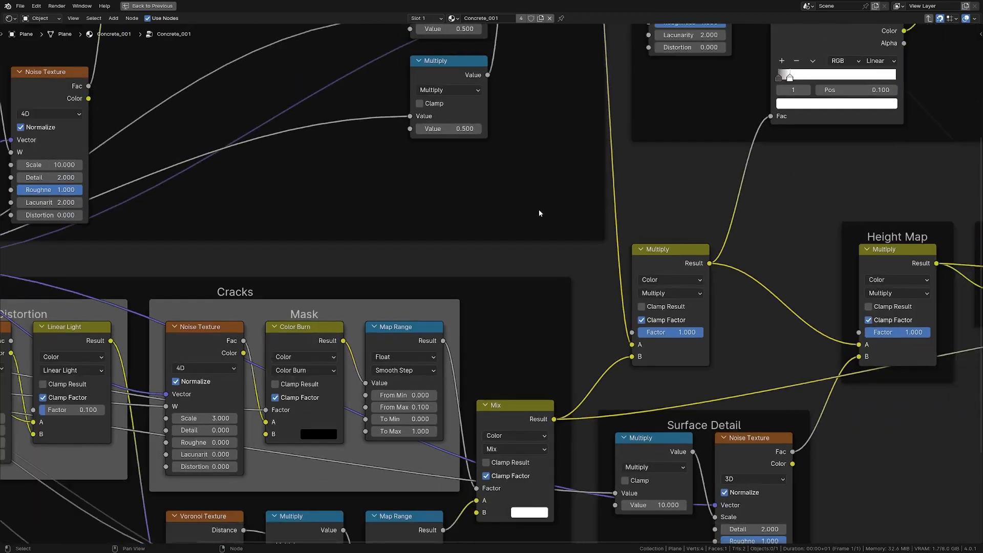
pyautogui.press('Home')
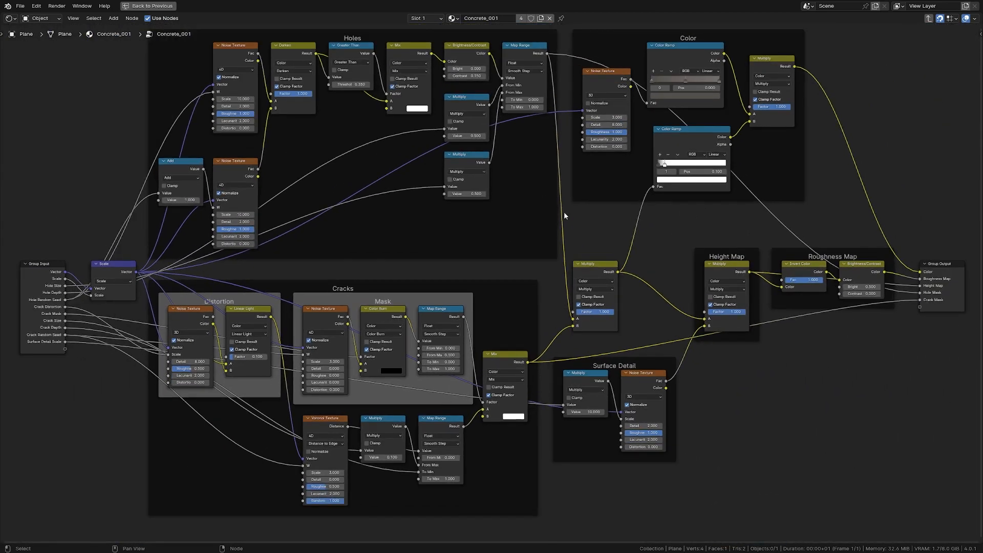